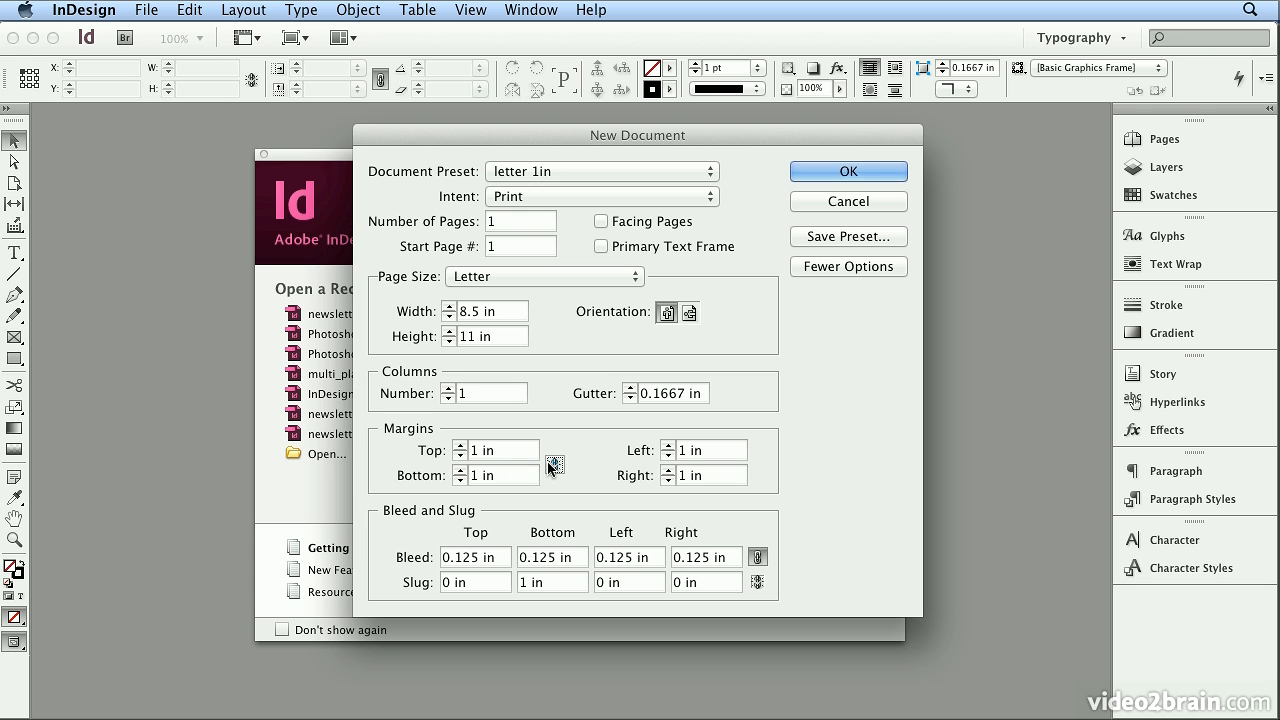
# Set the new document's margins to 1.5 in top, 0.5 in bottom, and 0.25 in left and right.
pyautogui.tripleClick(490, 448)
pyautogui.write('1.5')
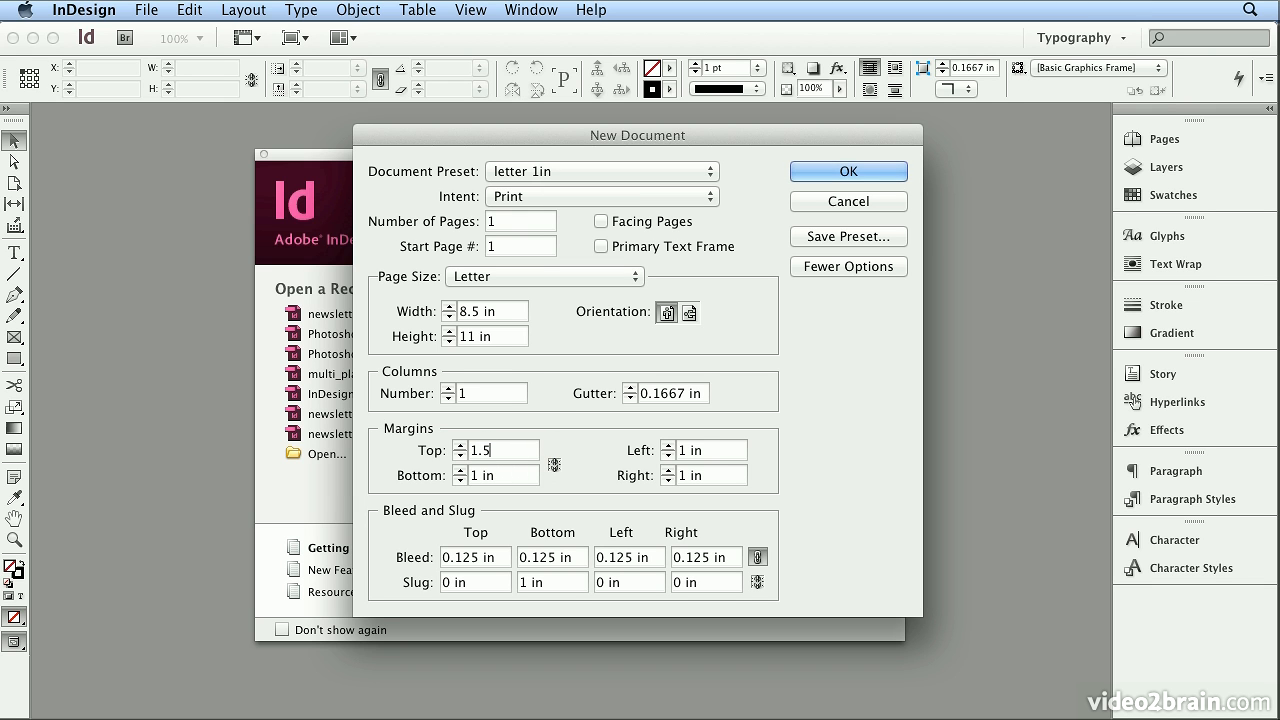
pyautogui.press('Tab')
pyautogui.write('.5')
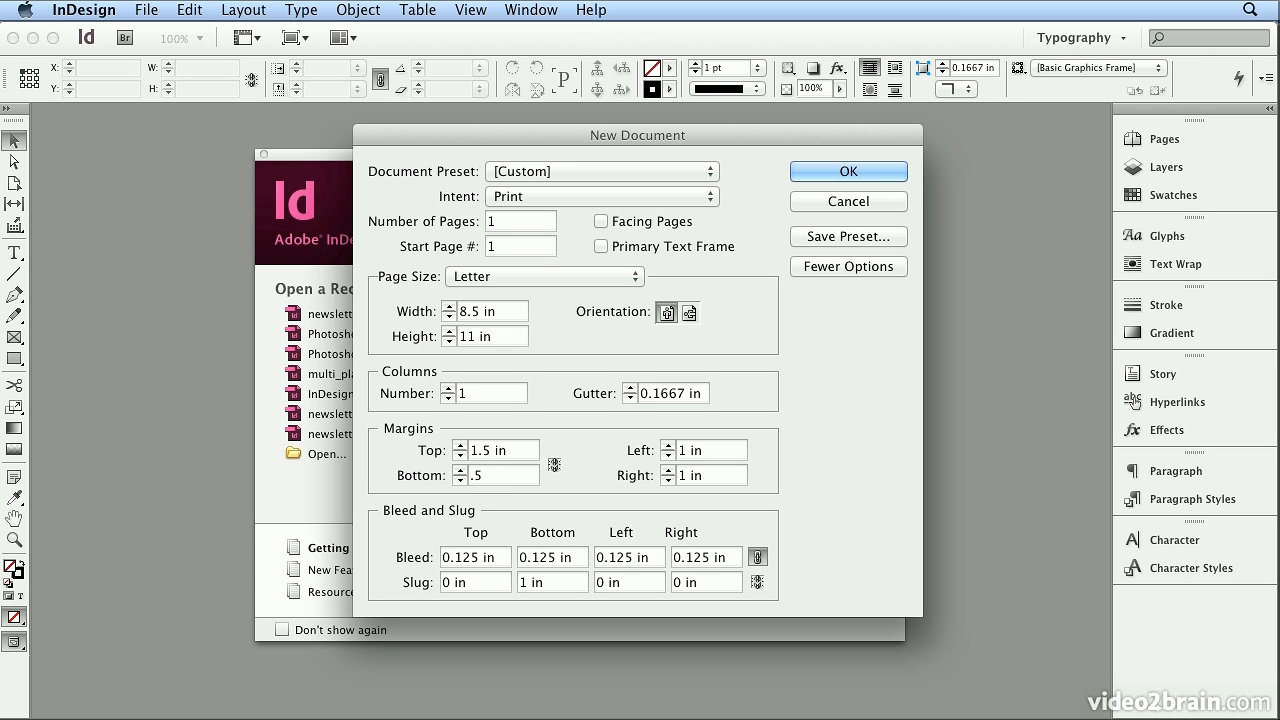
pyautogui.press('Tab')
pyautogui.write('.25')
pyautogui.press('Tab')
pyautogui.write('/25')
pyautogui.press('BackSpace')
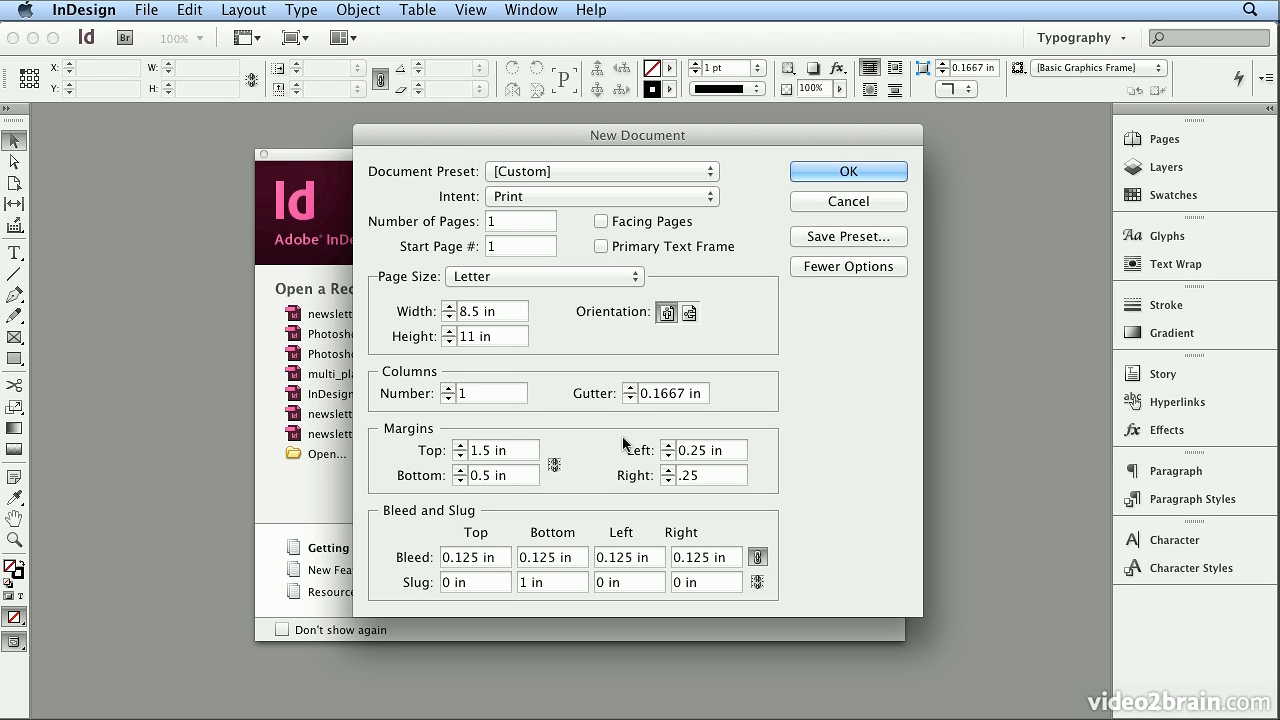
pyautogui.write('.')
# Save these document settings as a preset named letterhead and create the document from it.
pyautogui.click(858, 238)
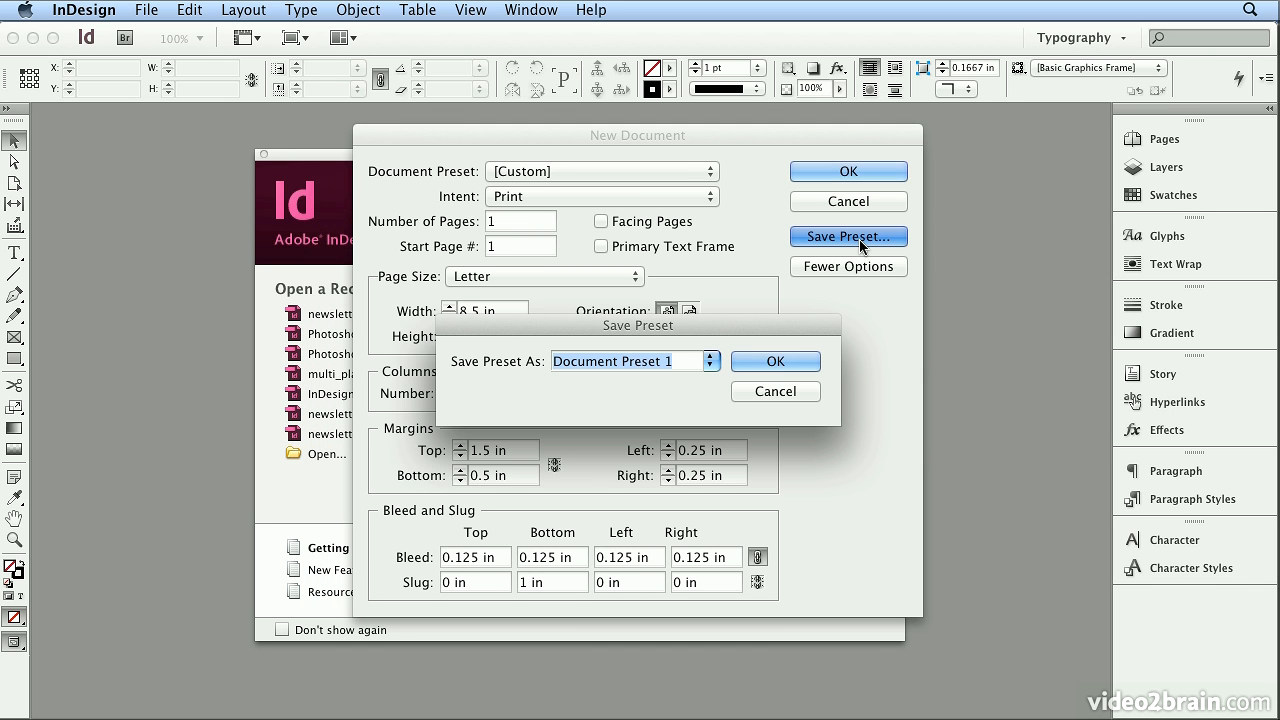
pyautogui.press('BackSpace')
pyautogui.write('letter')
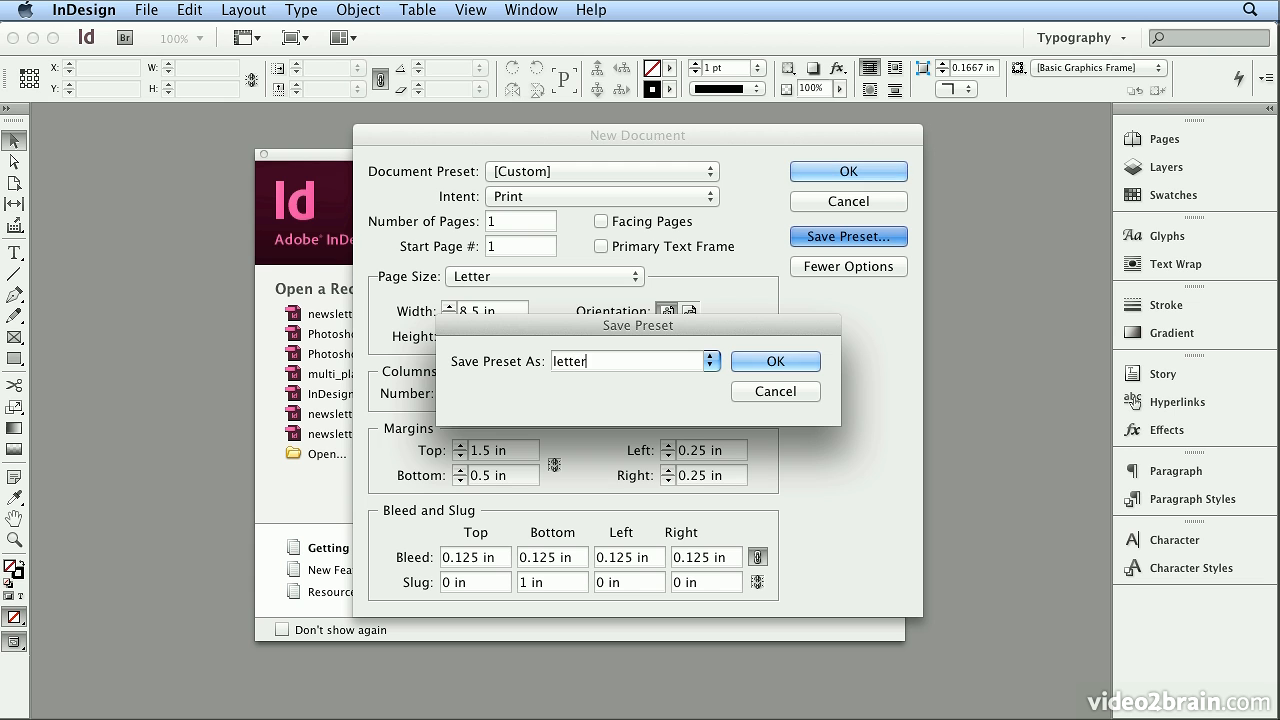
pyautogui.write('head')
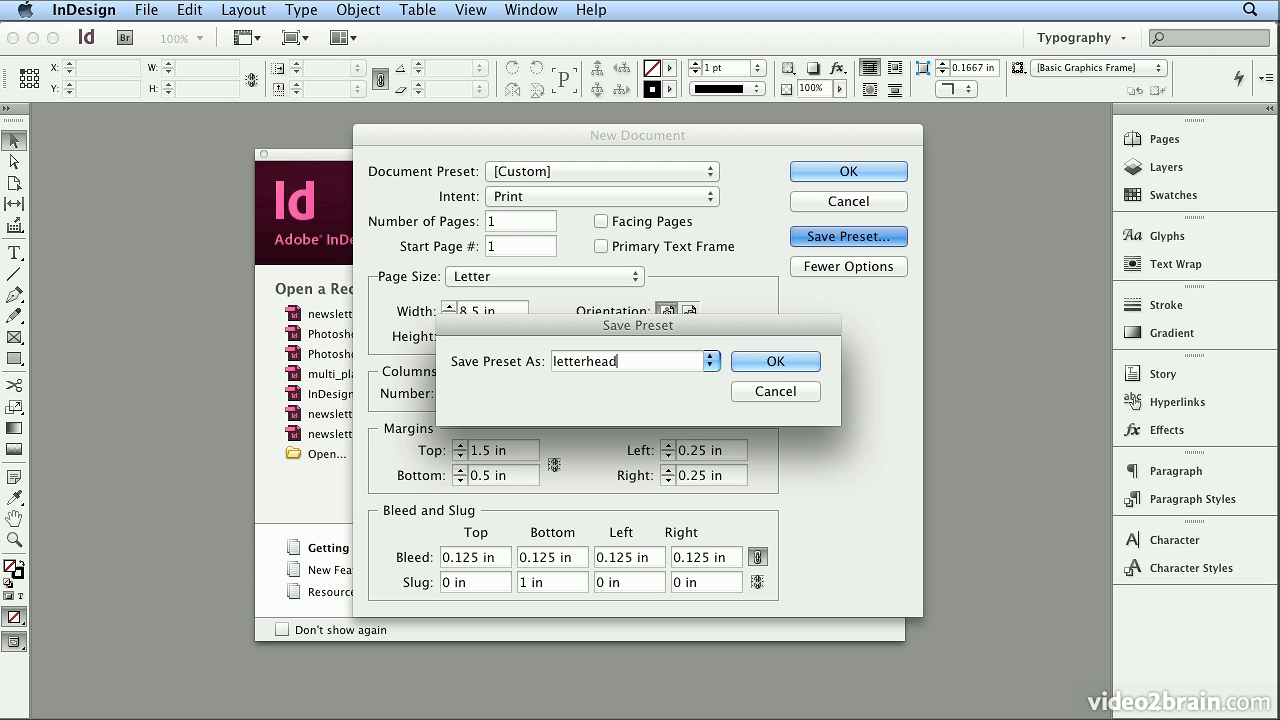
pyautogui.click(790, 360)
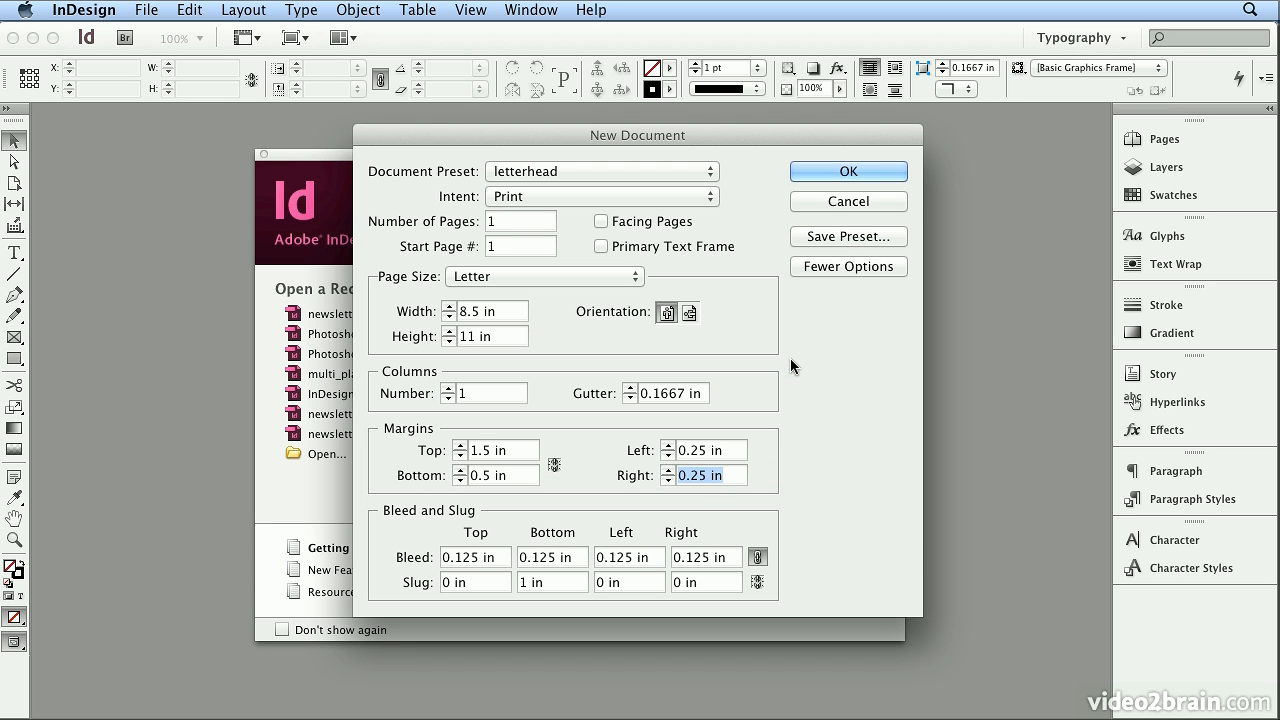
pyautogui.click(848, 172)
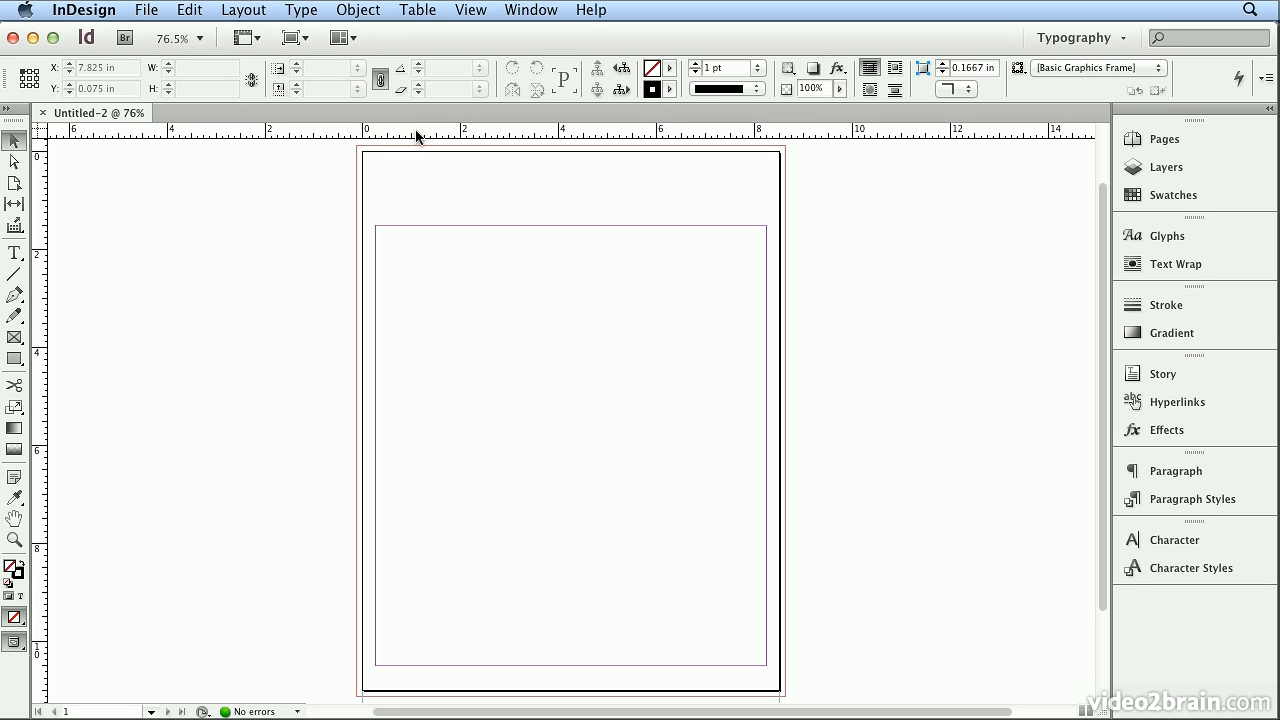
# Place a horizontal ruler guide across the pasteboard at Y 0.25 in and a vertical guide at X 0.25 in.
pyautogui.moveTo(416, 131); pyautogui.dragTo(412, 163)
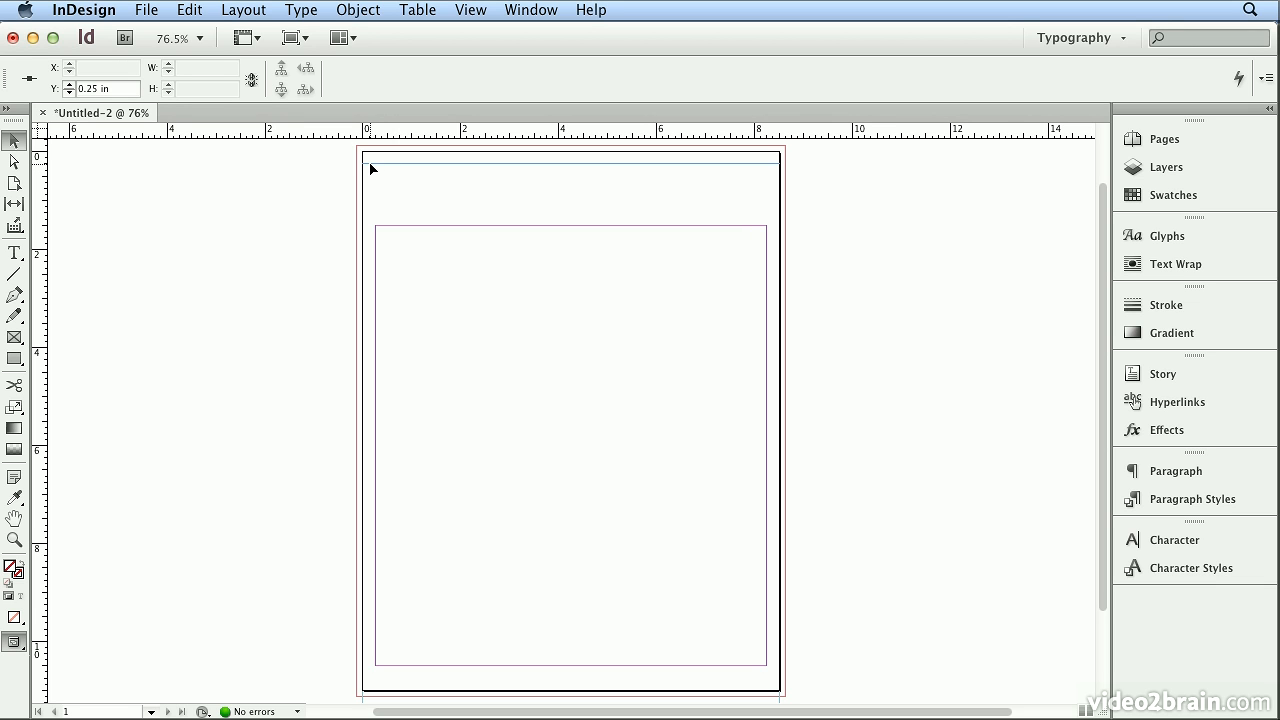
pyautogui.moveTo(371, 164); pyautogui.dragTo(345, 166)
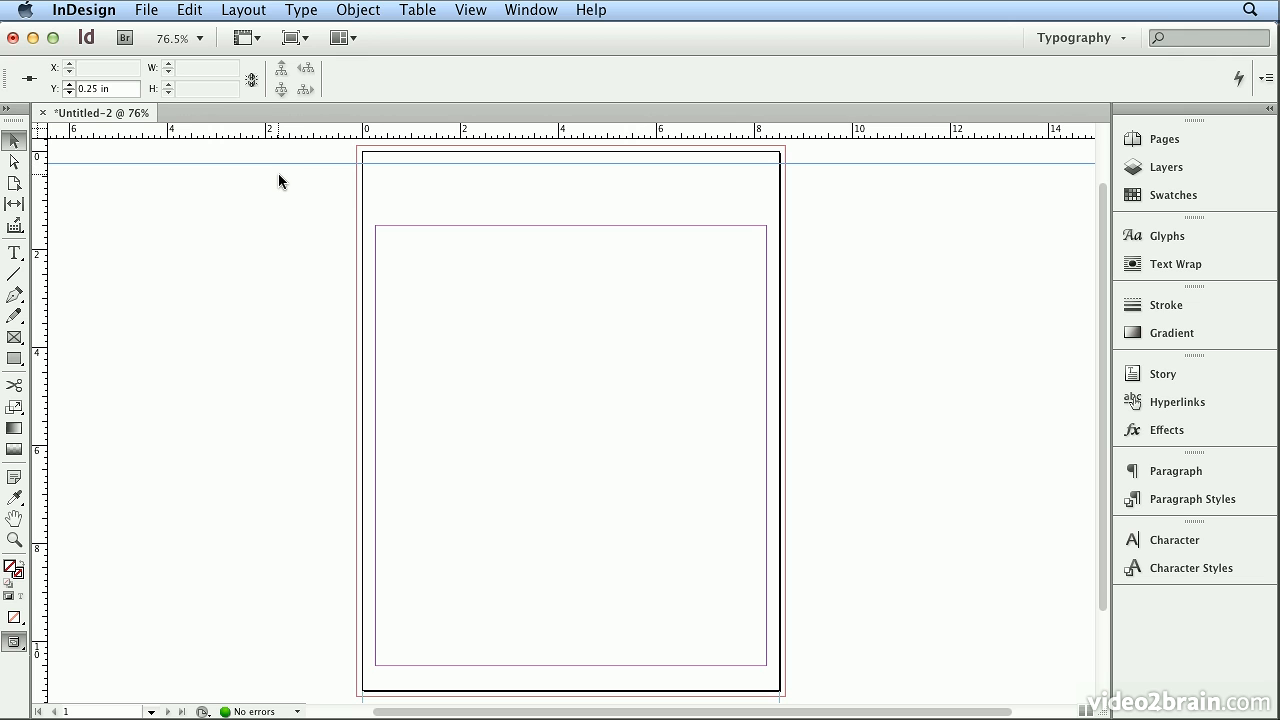
pyautogui.press('super+minus')
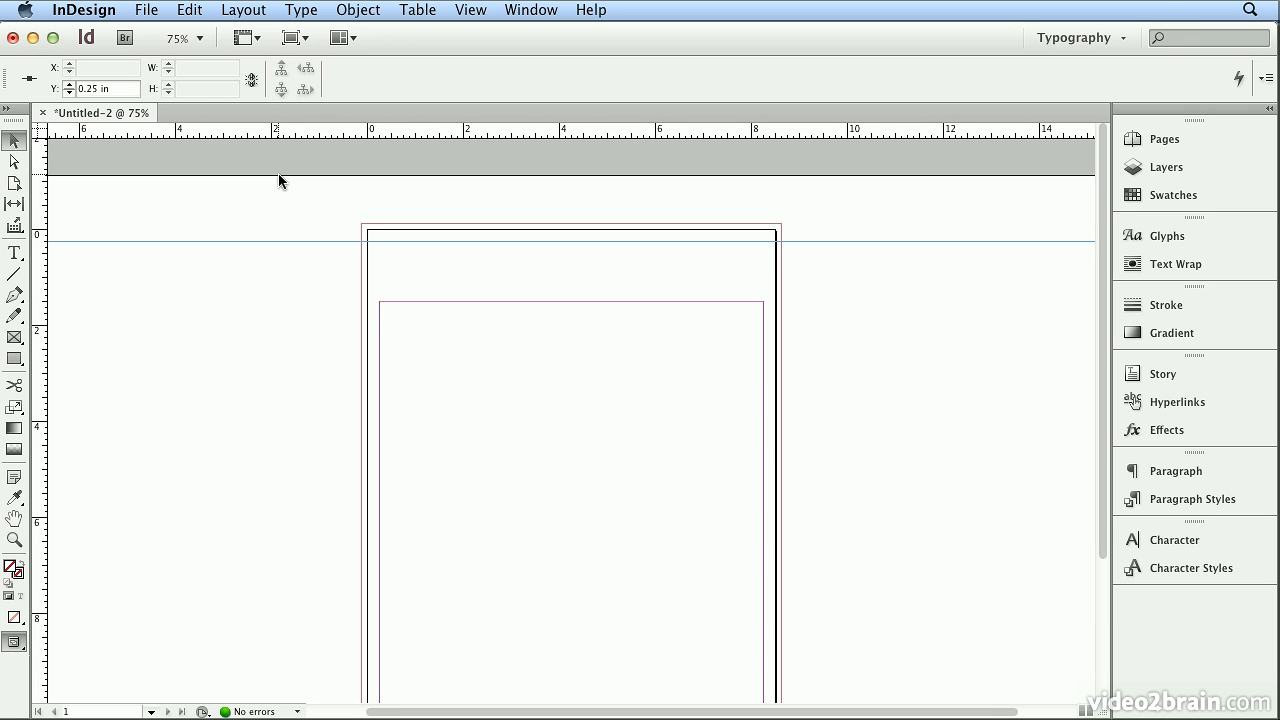
pyautogui.moveTo(40, 212); pyautogui.dragTo(380, 185)
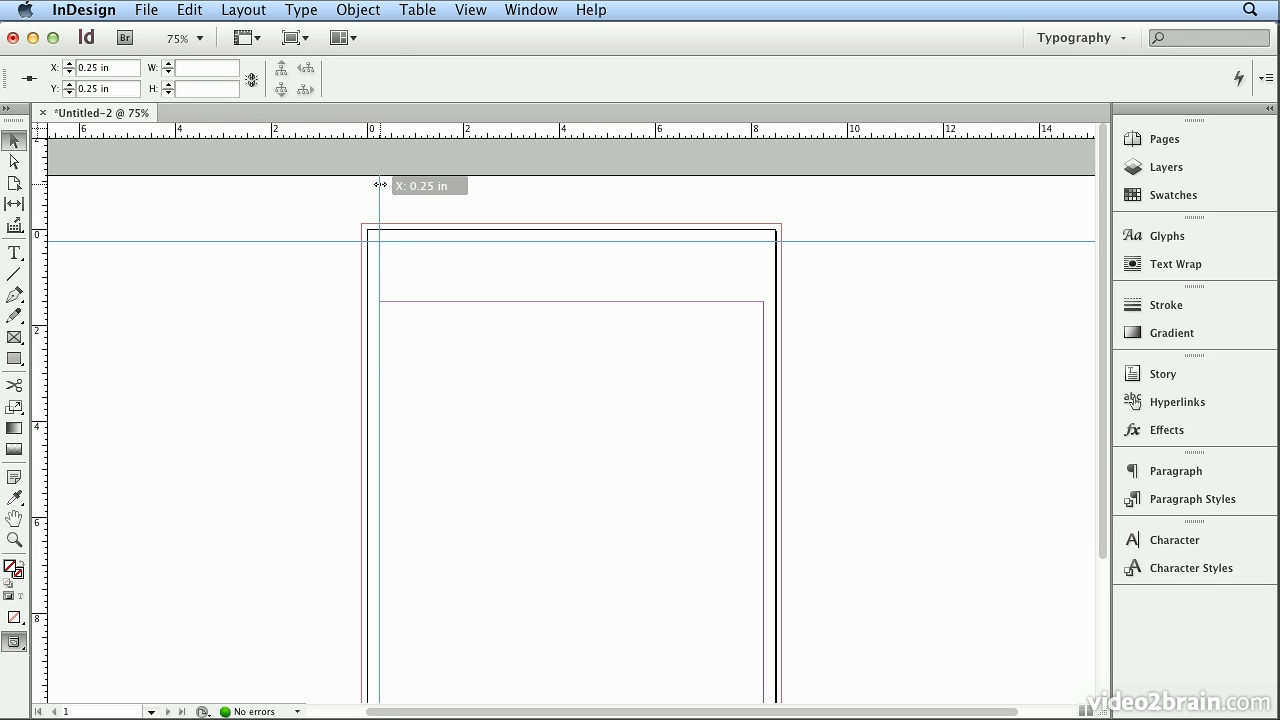
pyautogui.moveTo(380, 185); pyautogui.dragTo(380, 226)
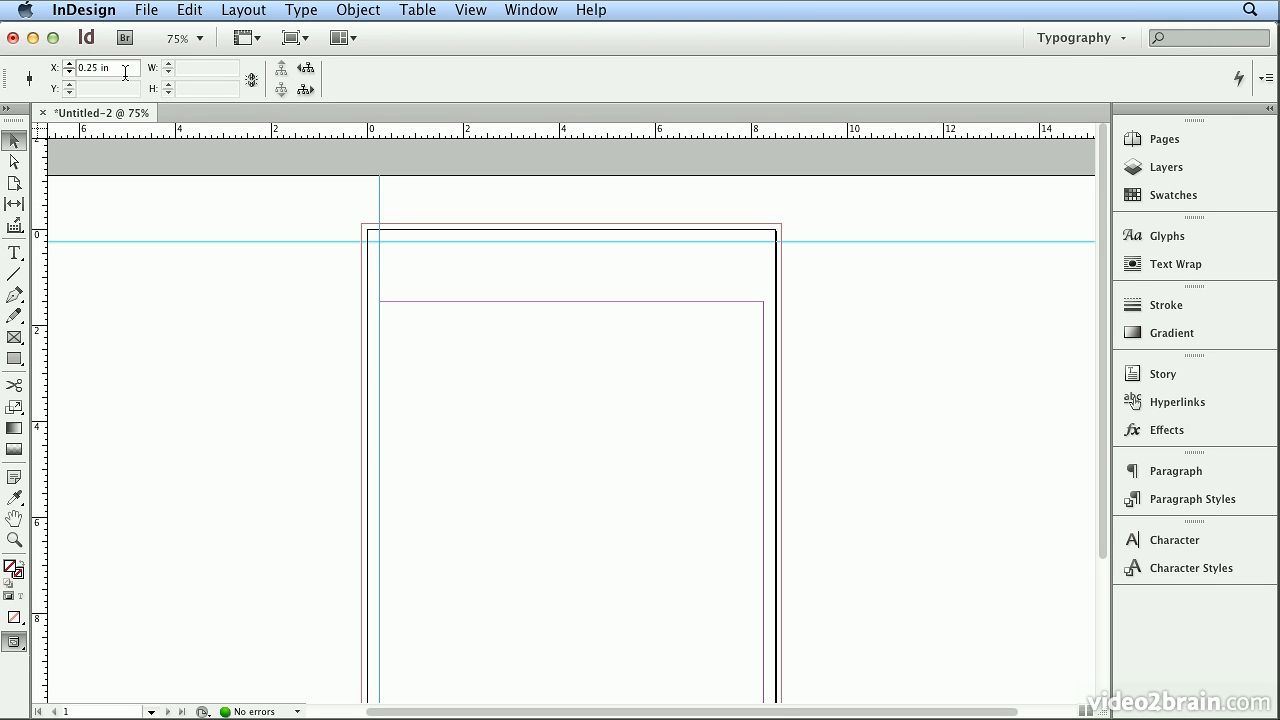
# Try repositioning the vertical guide at X 0.5 in and undo the move.
pyautogui.doubleClick(87, 67)
pyautogui.write('0.5')
pyautogui.press('Return')
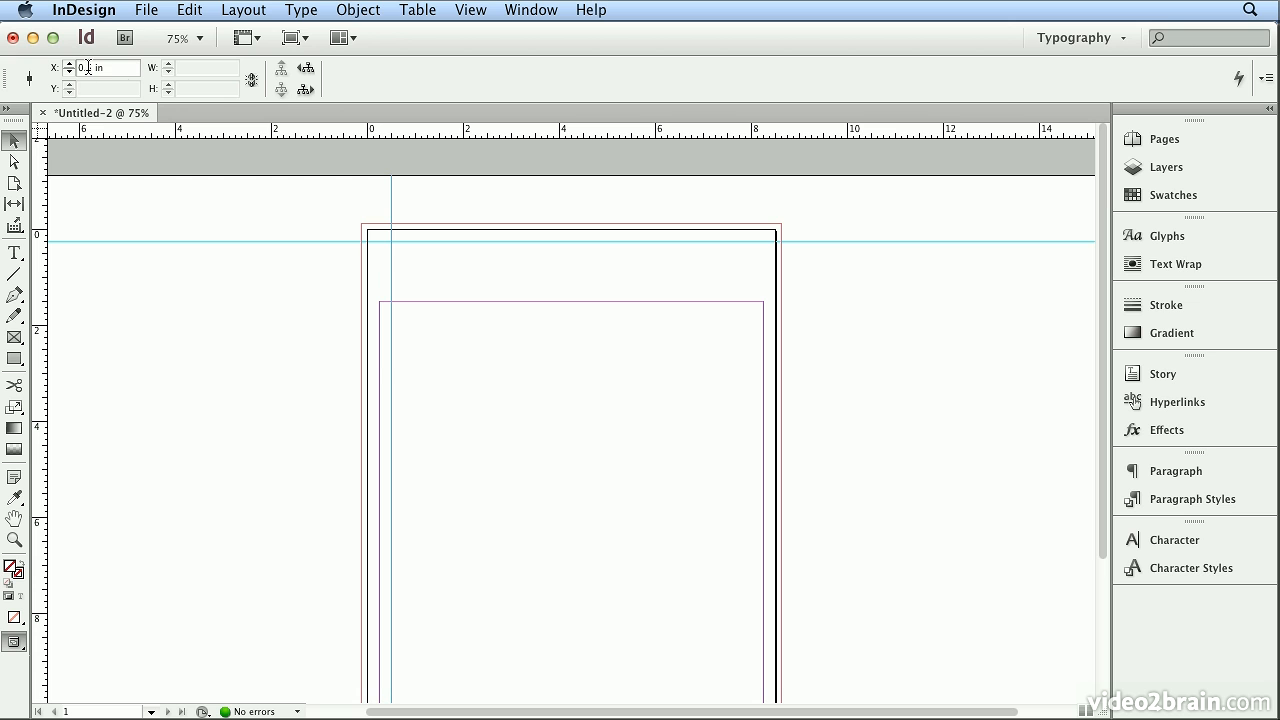
pyautogui.press('super+z')
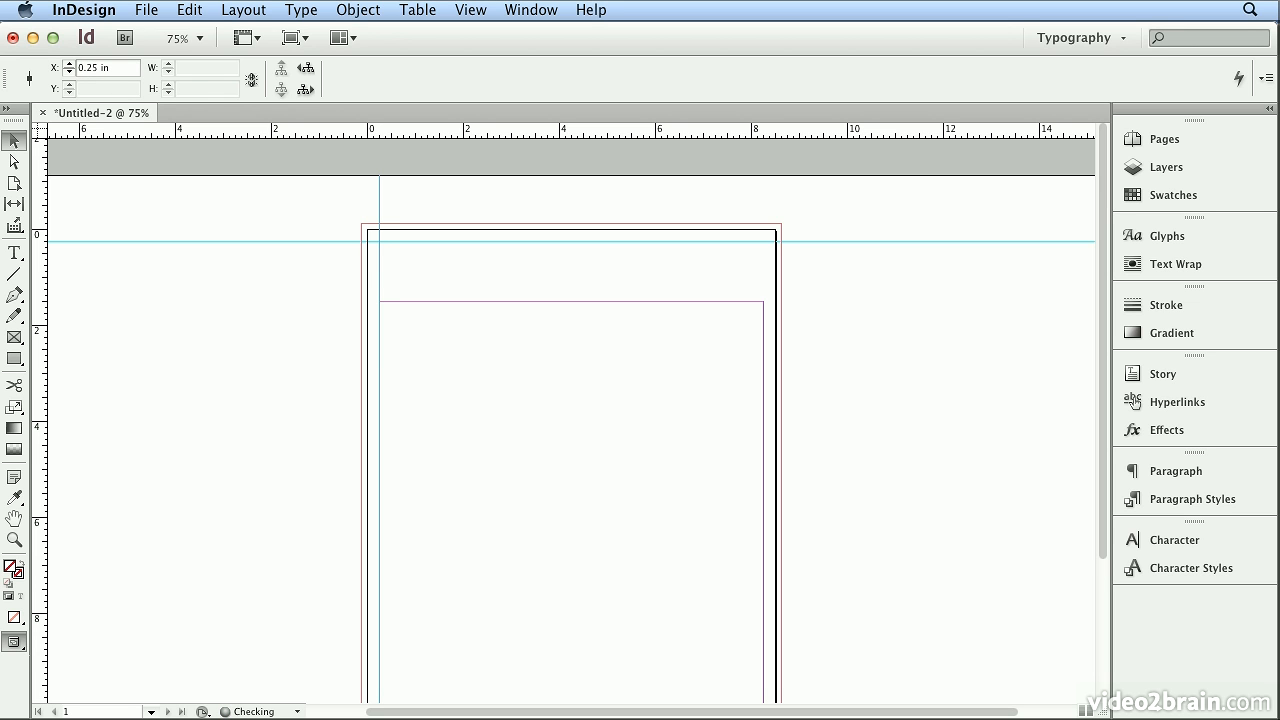
# Add a second vertical guide along the right margin at X 8.25 in and deselect it.
pyautogui.moveTo(45, 230); pyautogui.dragTo(765, 212)
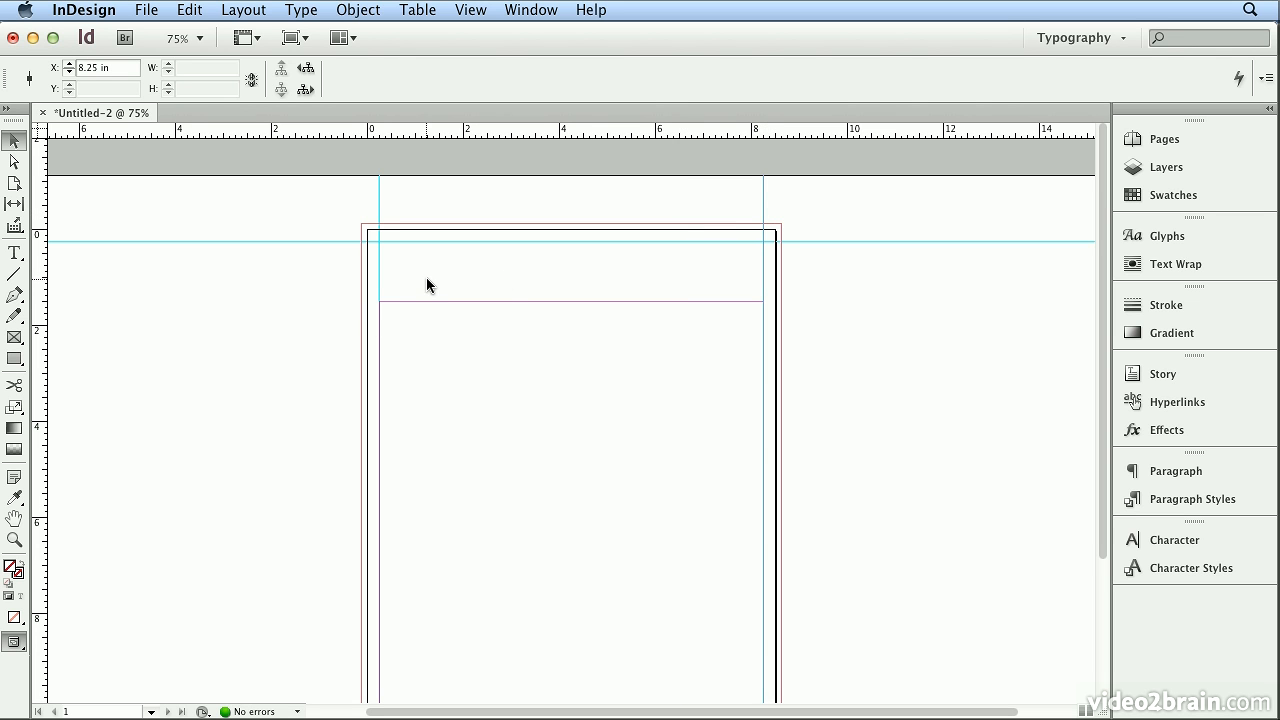
pyautogui.click(423, 324)
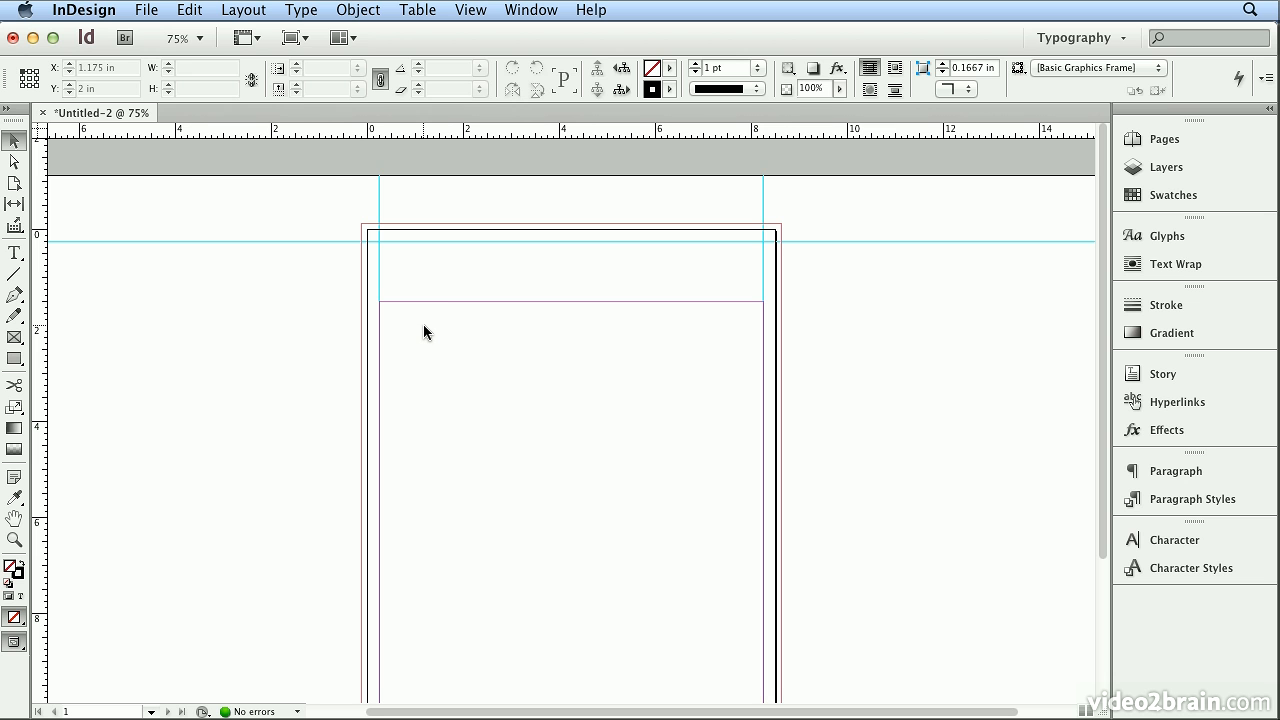
# Place oli_logo_1807.ai from the images folder at full size where the guides cross in the page's upper-left corner.
pyautogui.click(148, 12)
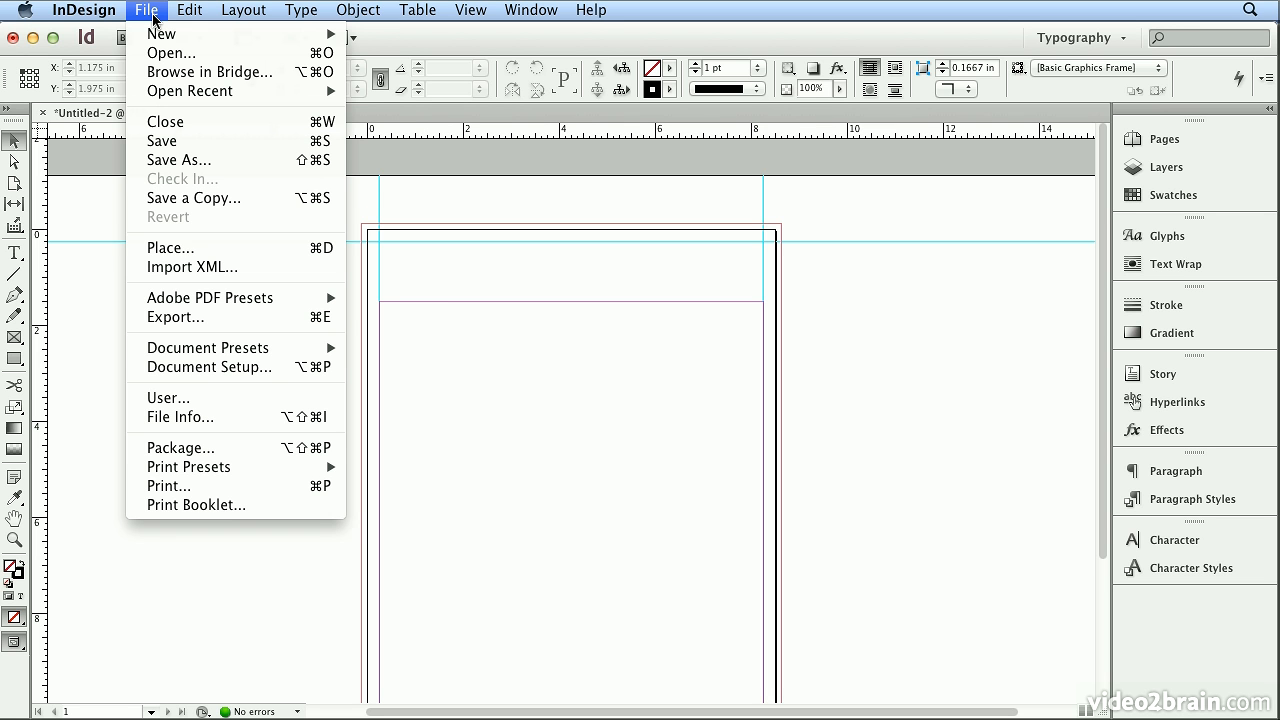
pyautogui.click(183, 248)
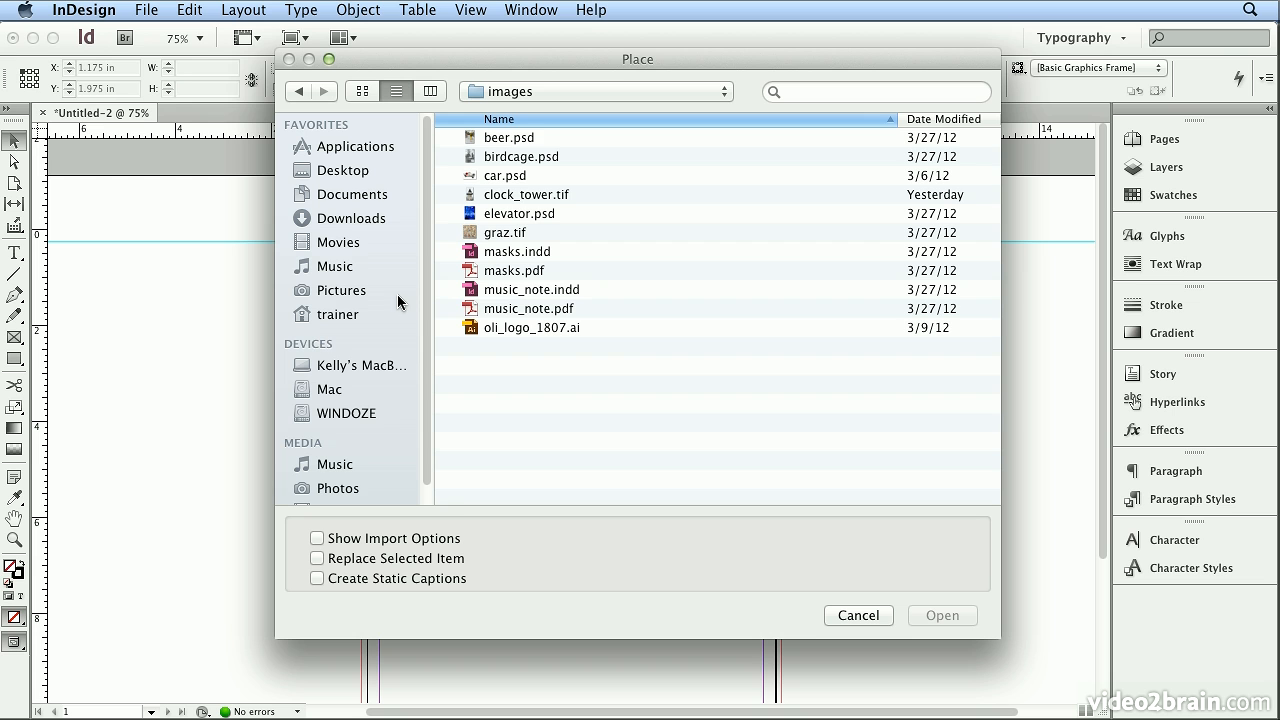
pyautogui.click(470, 330)
pyautogui.click(531, 92)
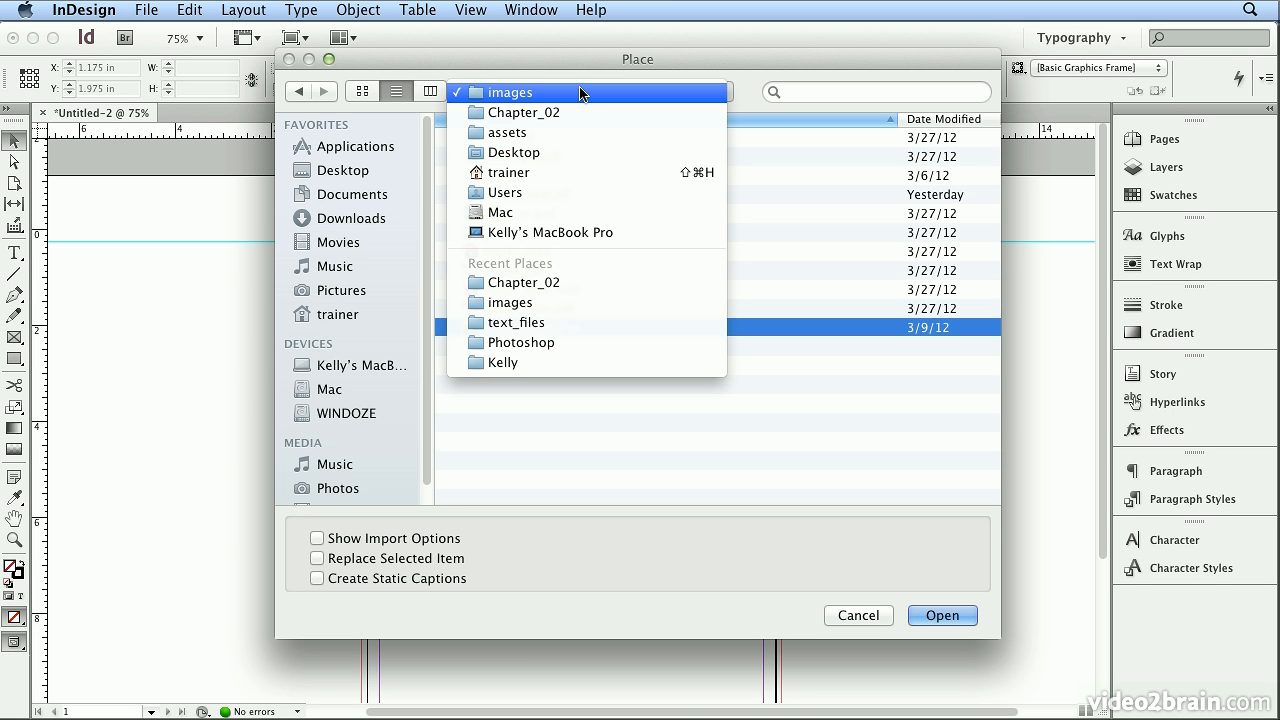
pyautogui.click(580, 93)
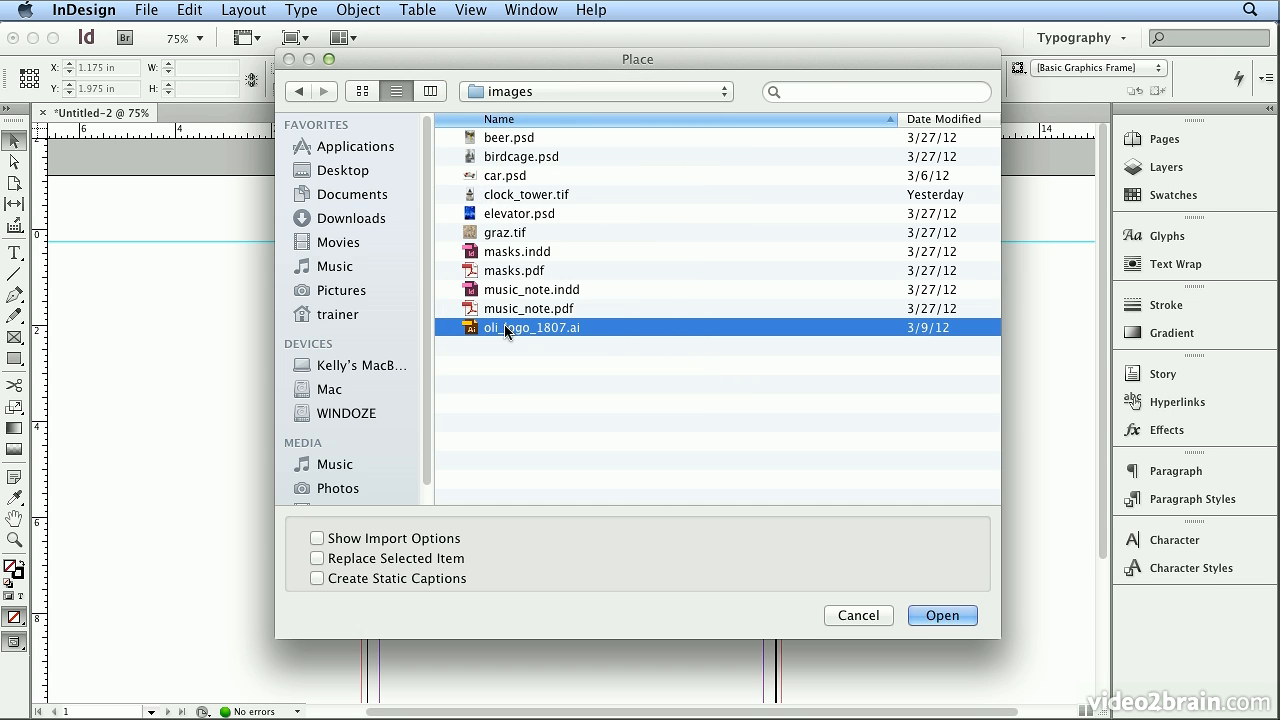
pyautogui.doubleClick(556, 328)
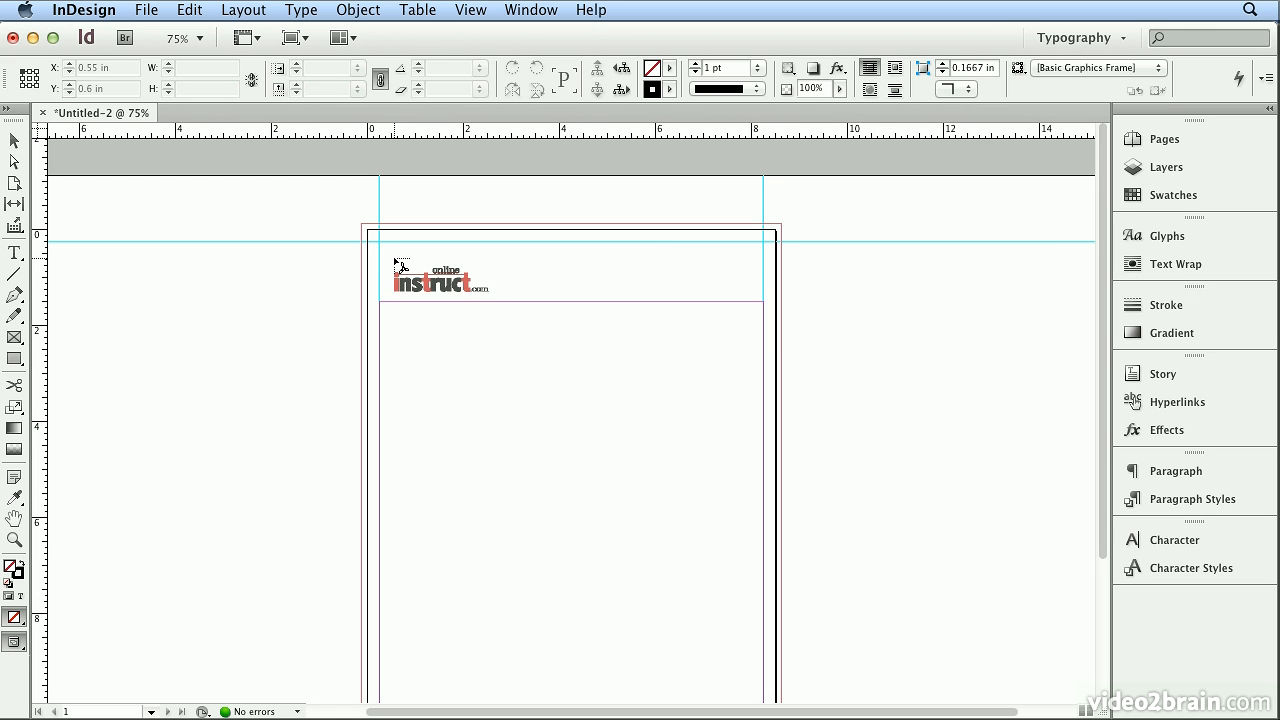
pyautogui.press('Escape')
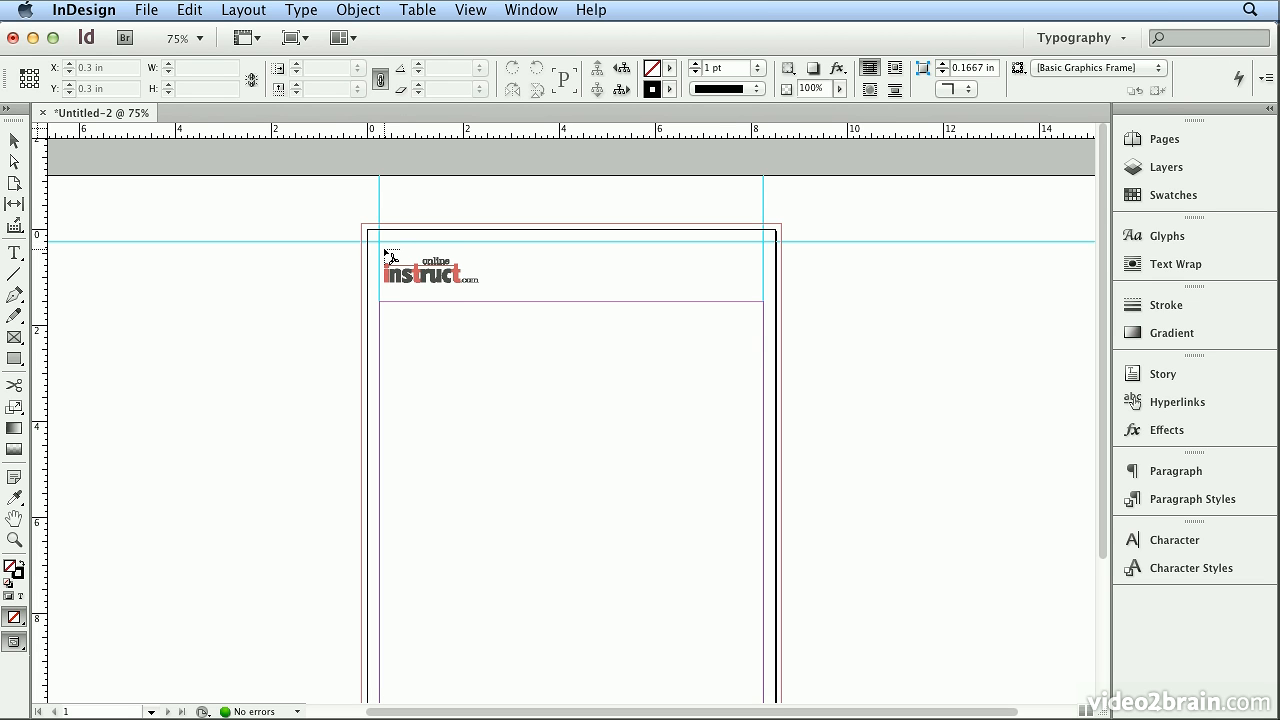
pyautogui.click(382, 246)
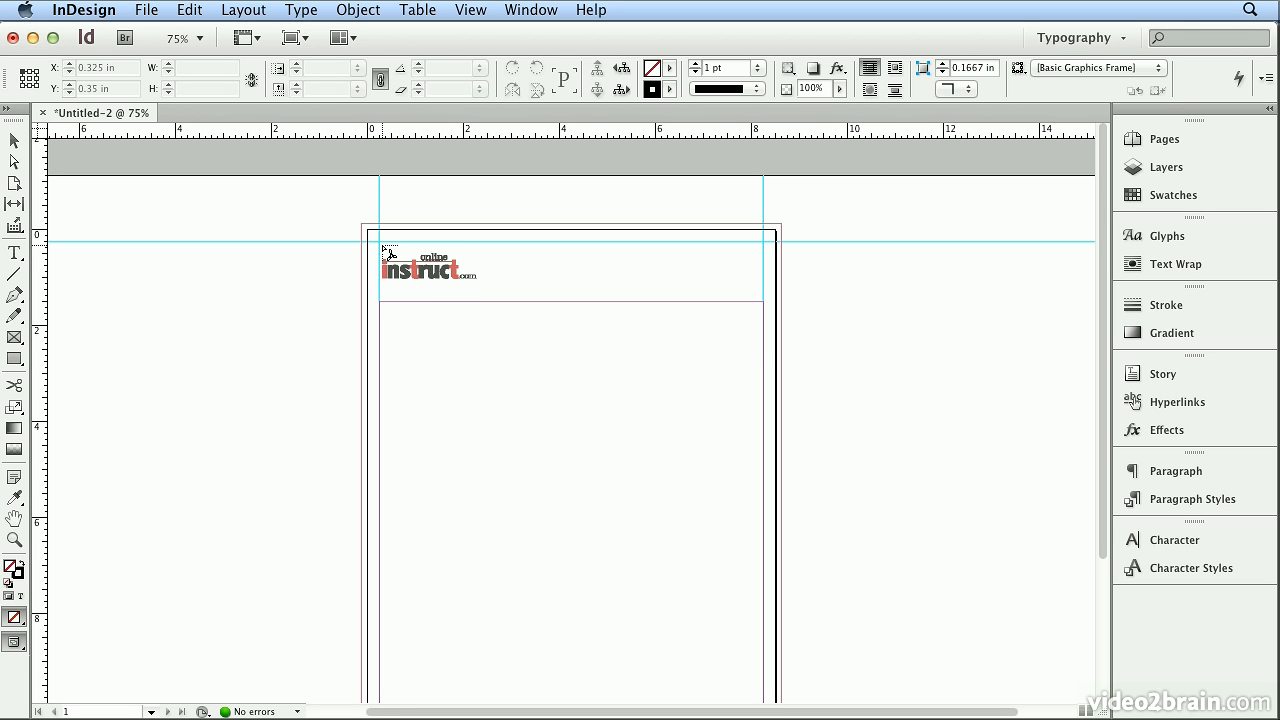
pyautogui.moveTo(388, 250); pyautogui.dragTo(376, 240)
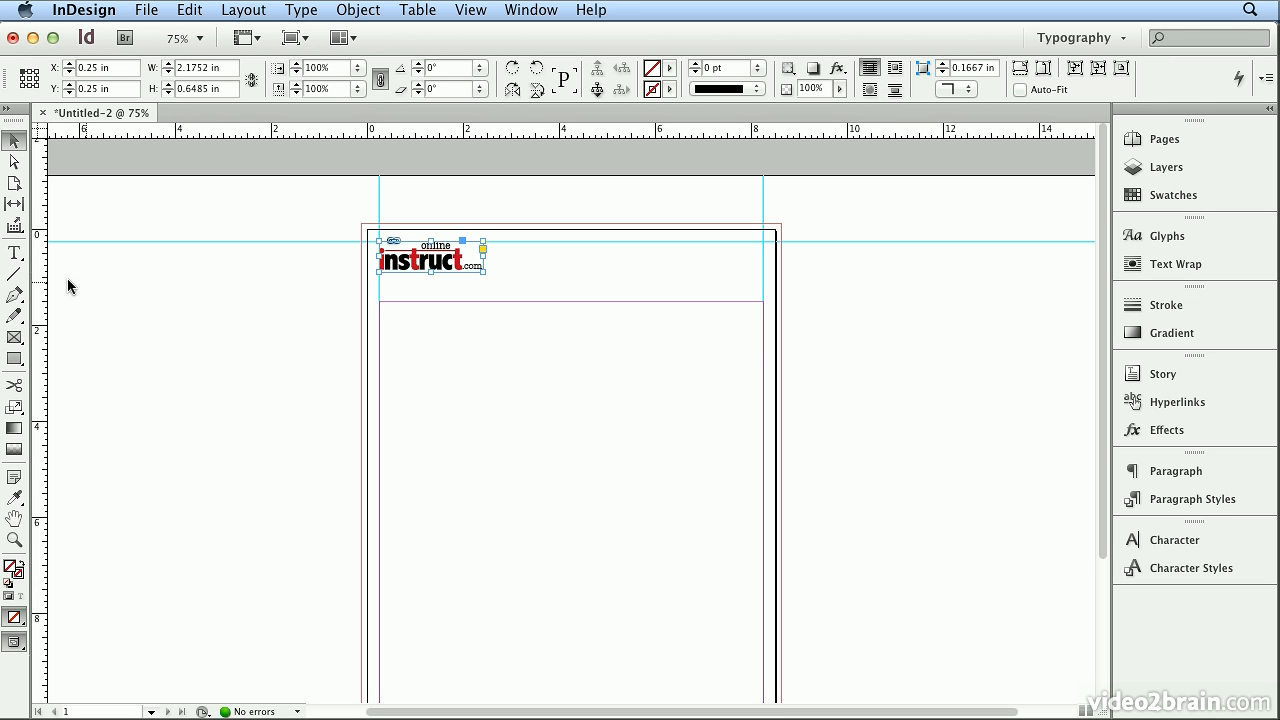
# Draw an 8 in horizontal line between the vertical guides and nudge it to Y 0.8903 in, along the logo's base.
pyautogui.click(14, 274)
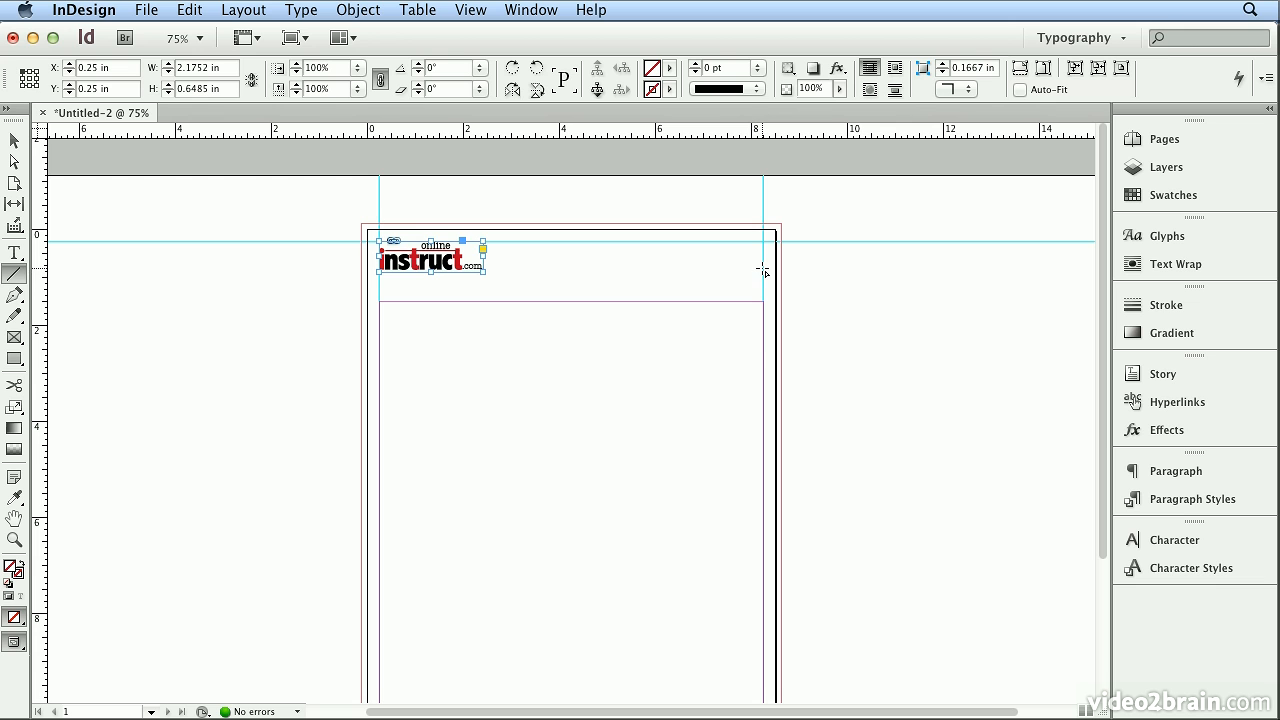
pyautogui.moveTo(763, 269); pyautogui.dragTo(381, 268)
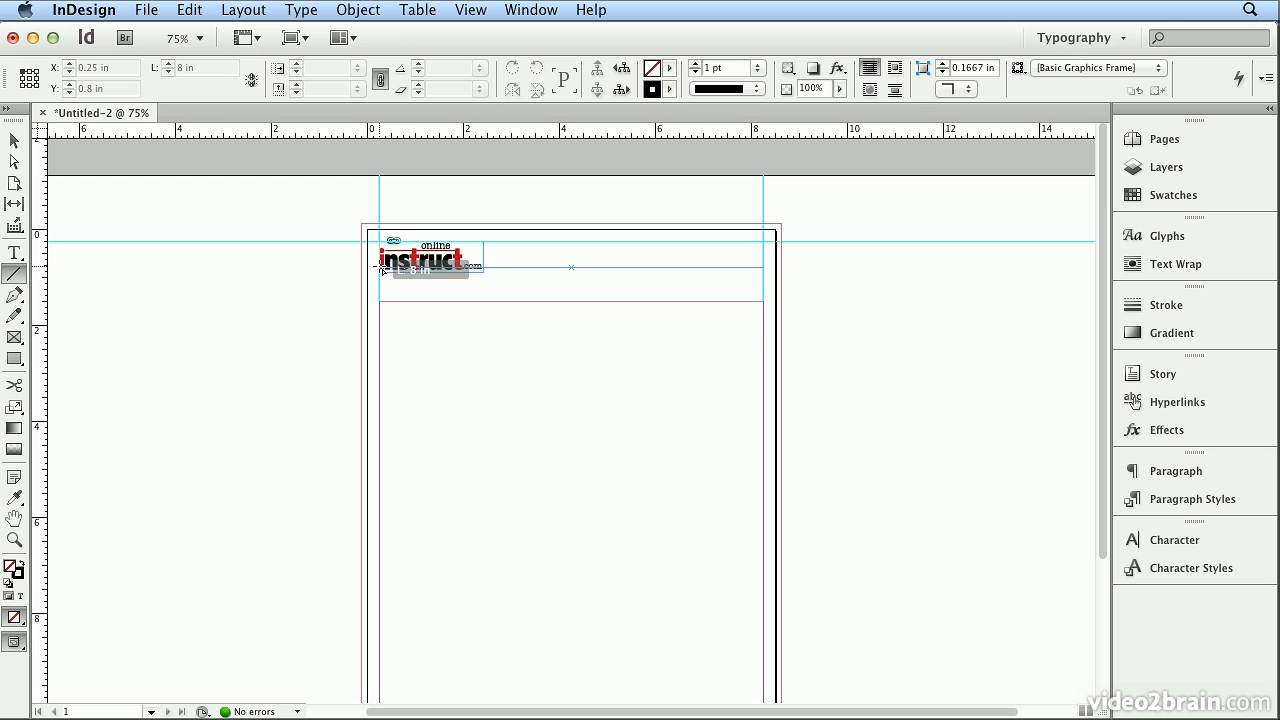
pyautogui.moveTo(381, 268); pyautogui.dragTo(381, 267)
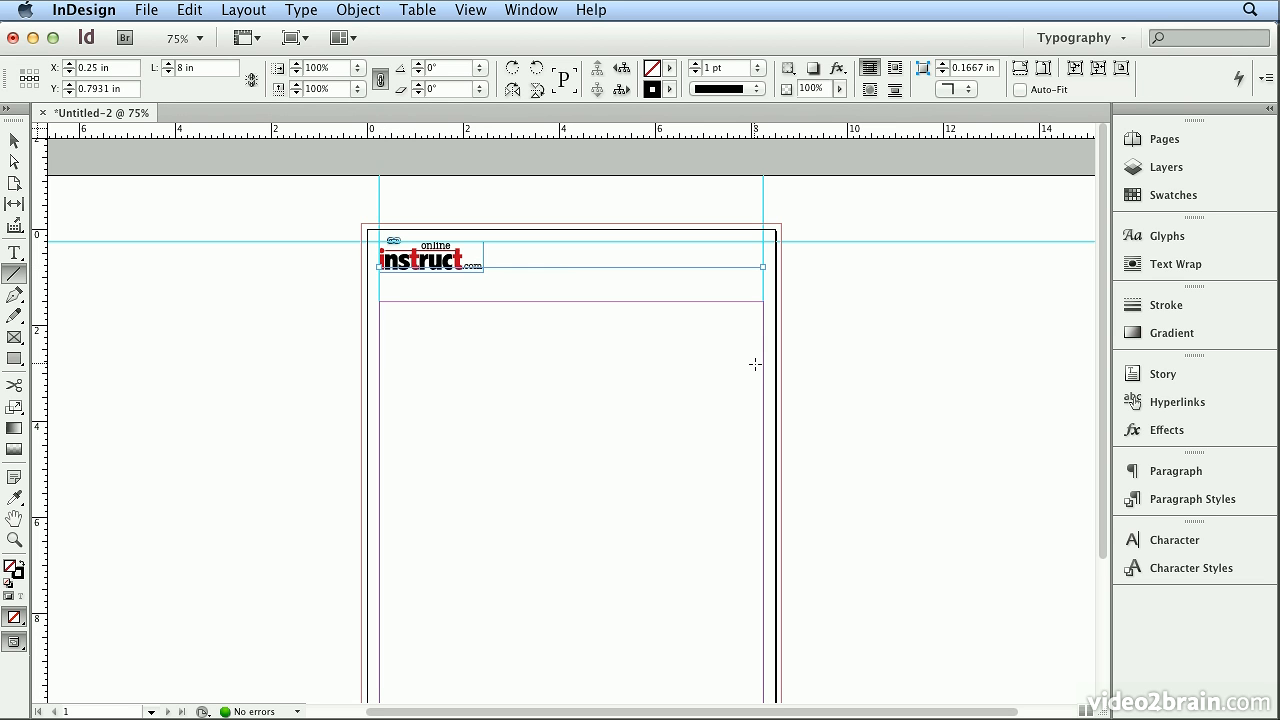
pyautogui.press('Down')
pyautogui.press('Down')
pyautogui.press('Down')
pyautogui.press('Down')
pyautogui.press('Down')
pyautogui.press('Down')
pyautogui.press('Down')
pyautogui.press('Down')
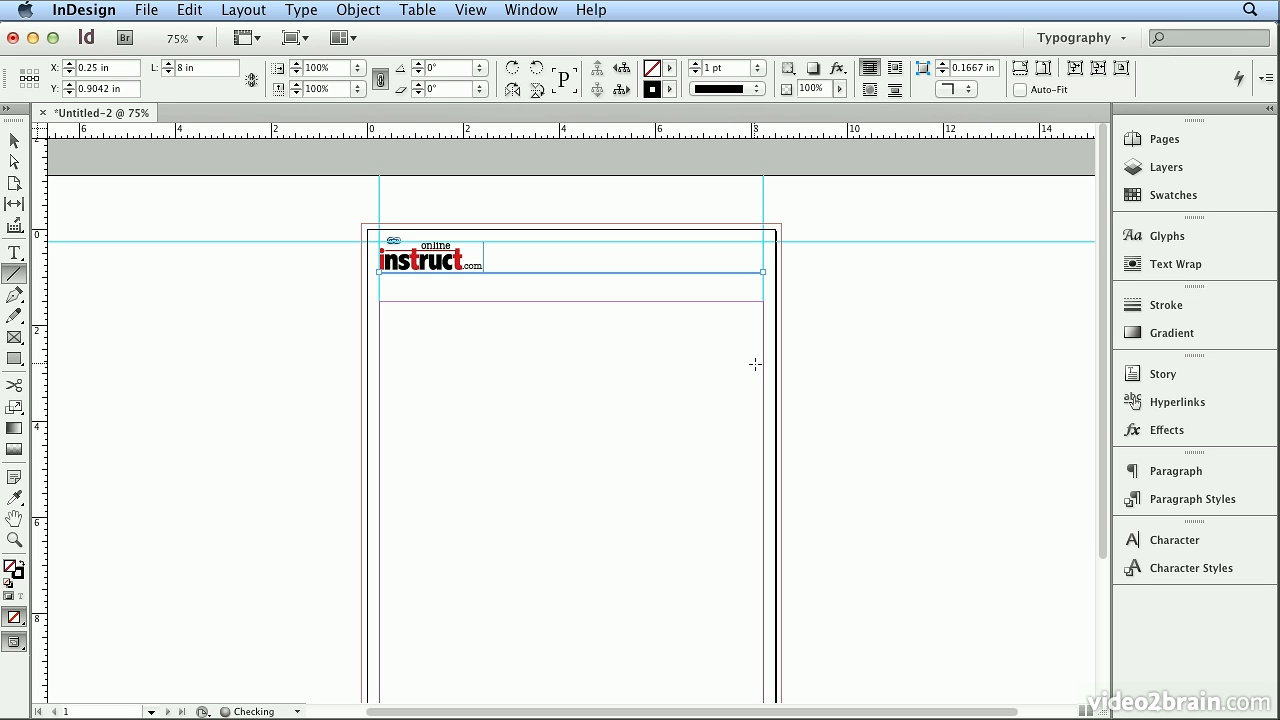
pyautogui.press('Up')
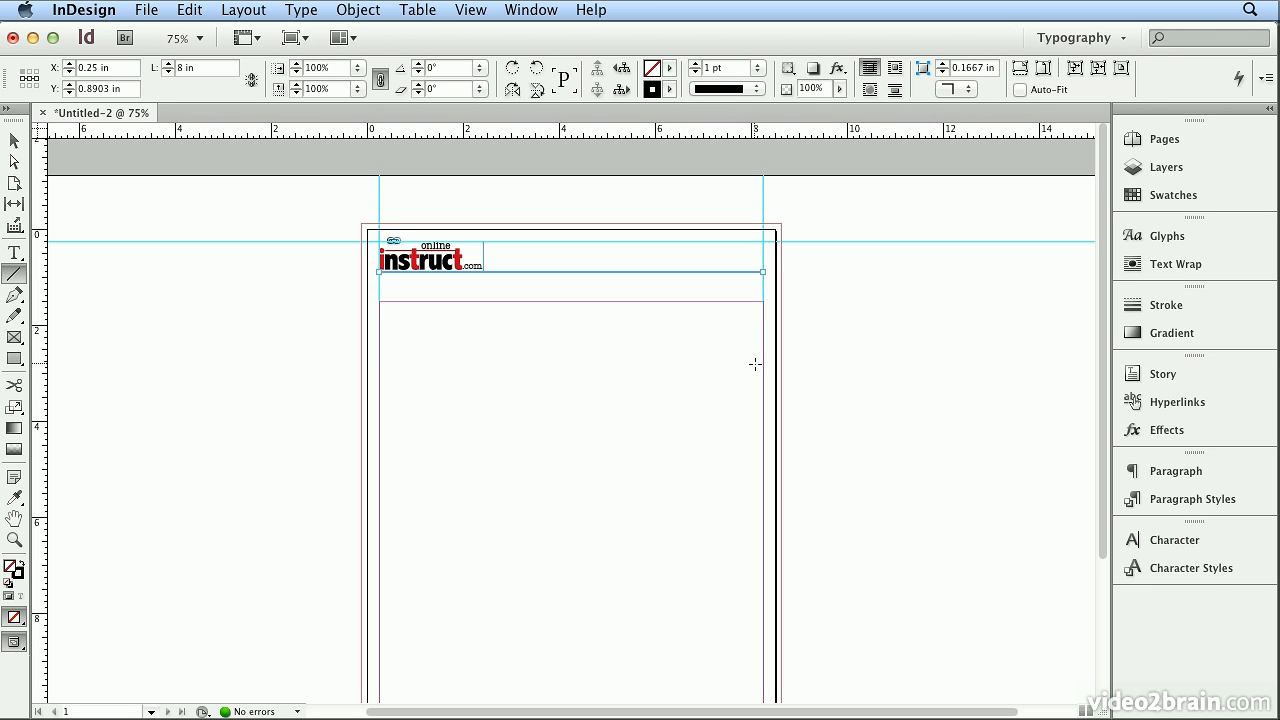
# Deselect the line, check the page in Preview mode, and return to Normal view.
pyautogui.click(14, 140)
pyautogui.click(165, 218)
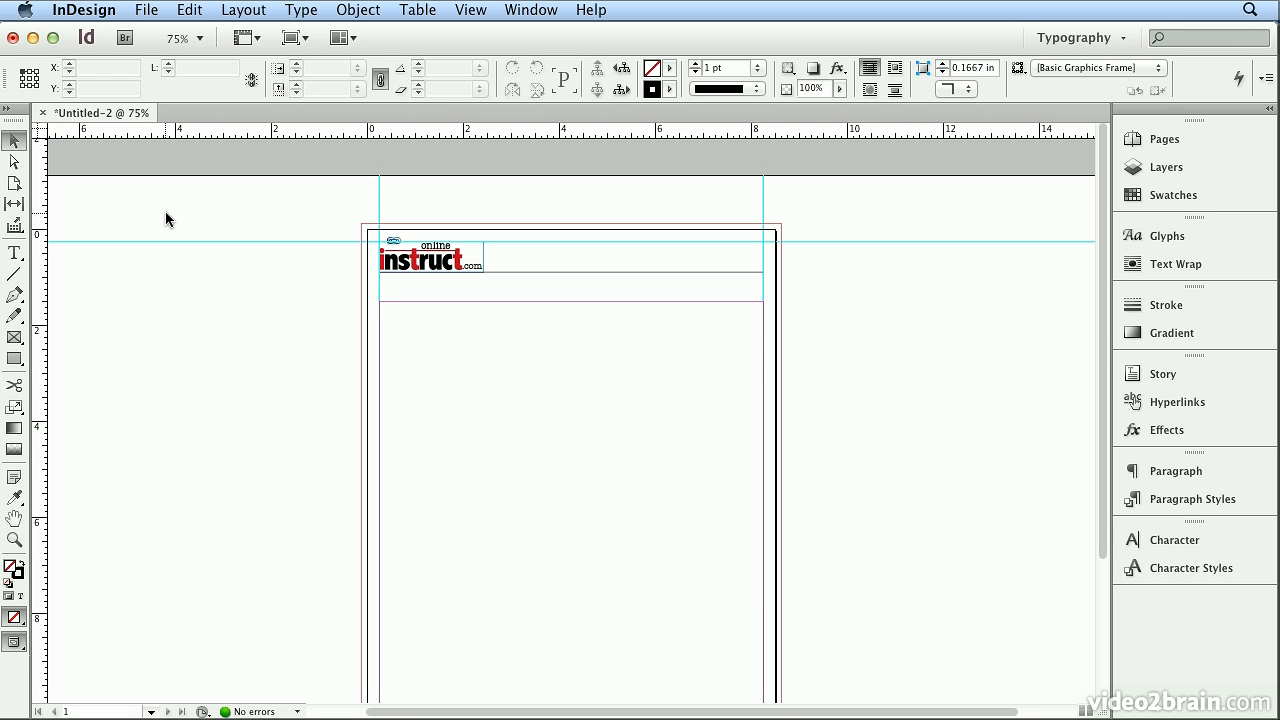
pyautogui.click(295, 40)
pyautogui.click(307, 98)
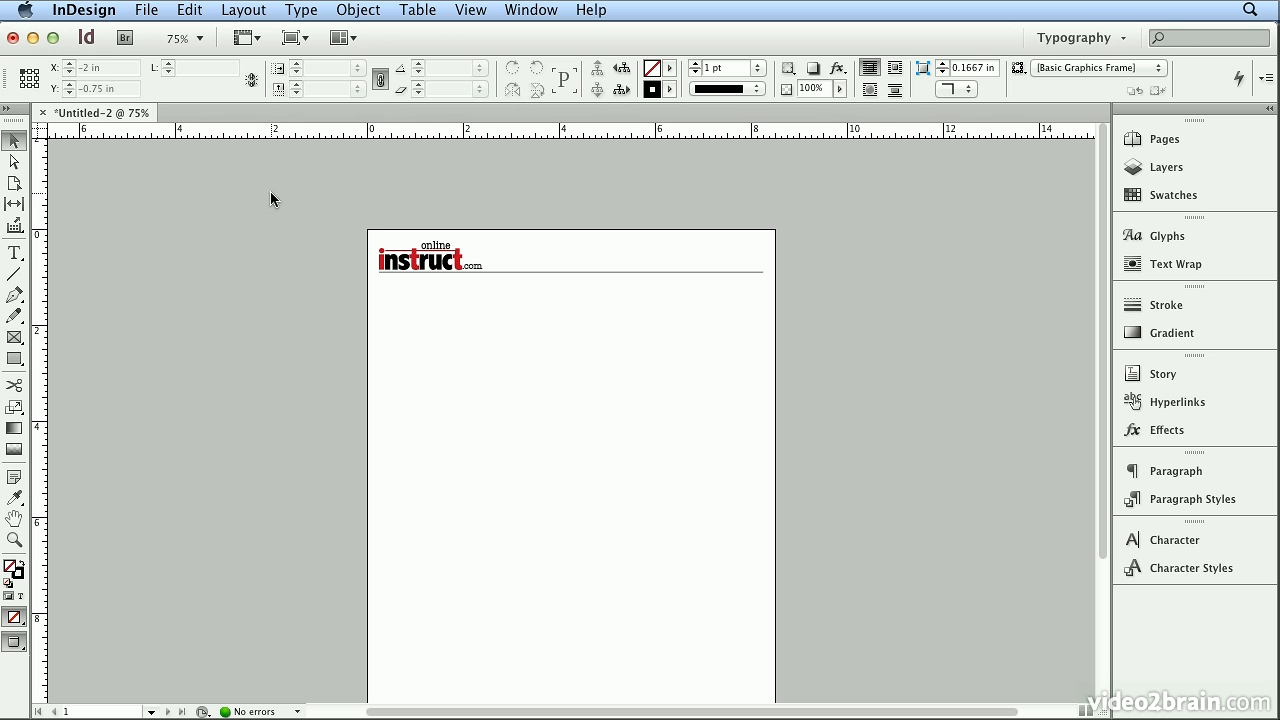
pyautogui.click(306, 40)
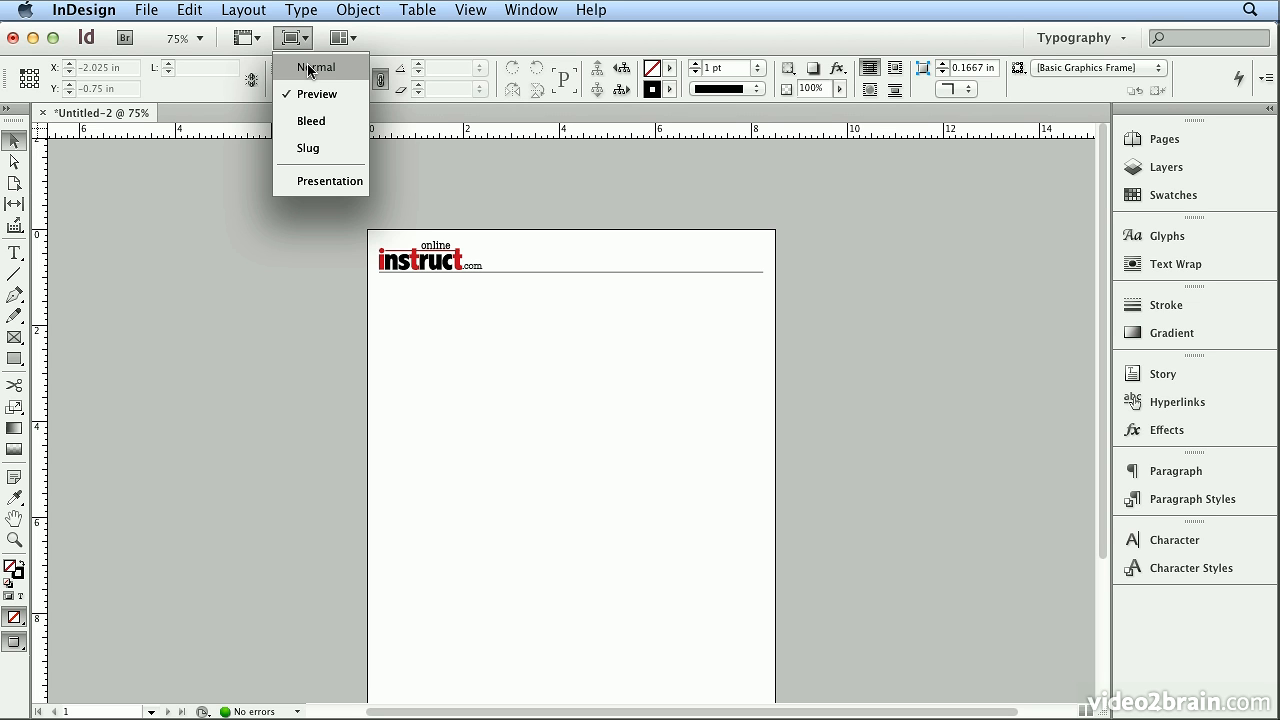
pyautogui.click(309, 68)
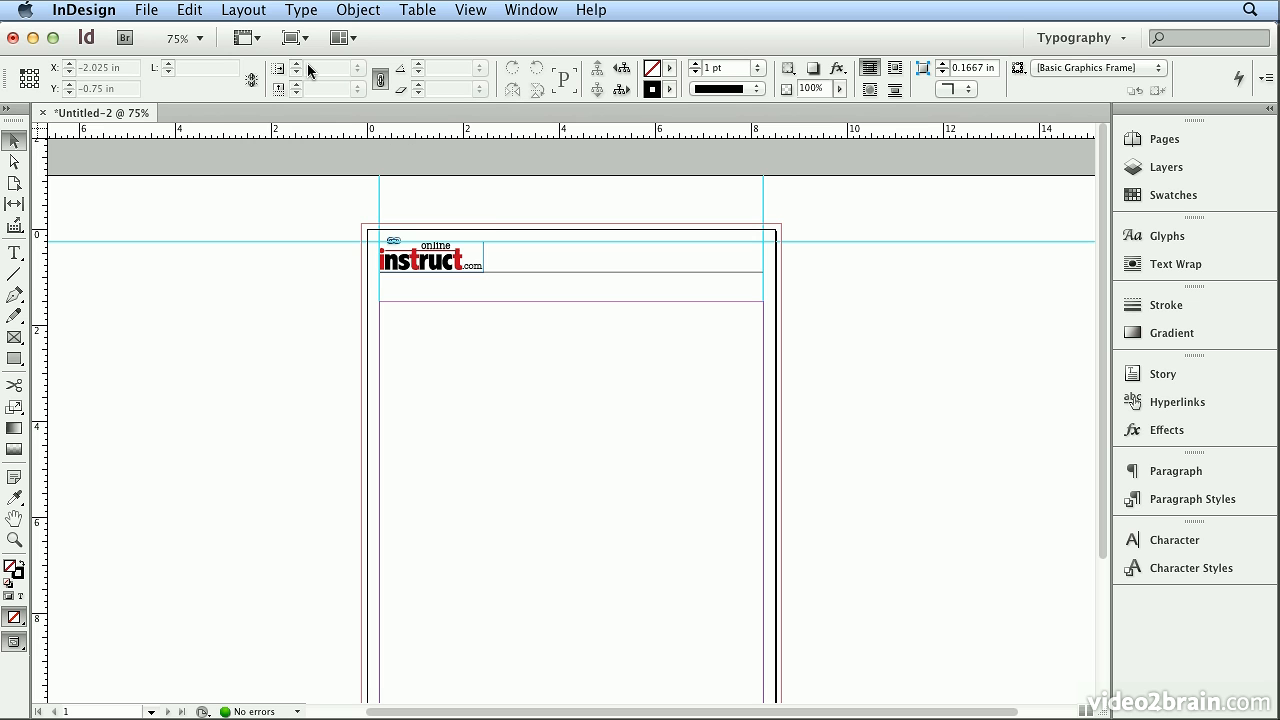
pyautogui.scroll(-5, 705, 297)
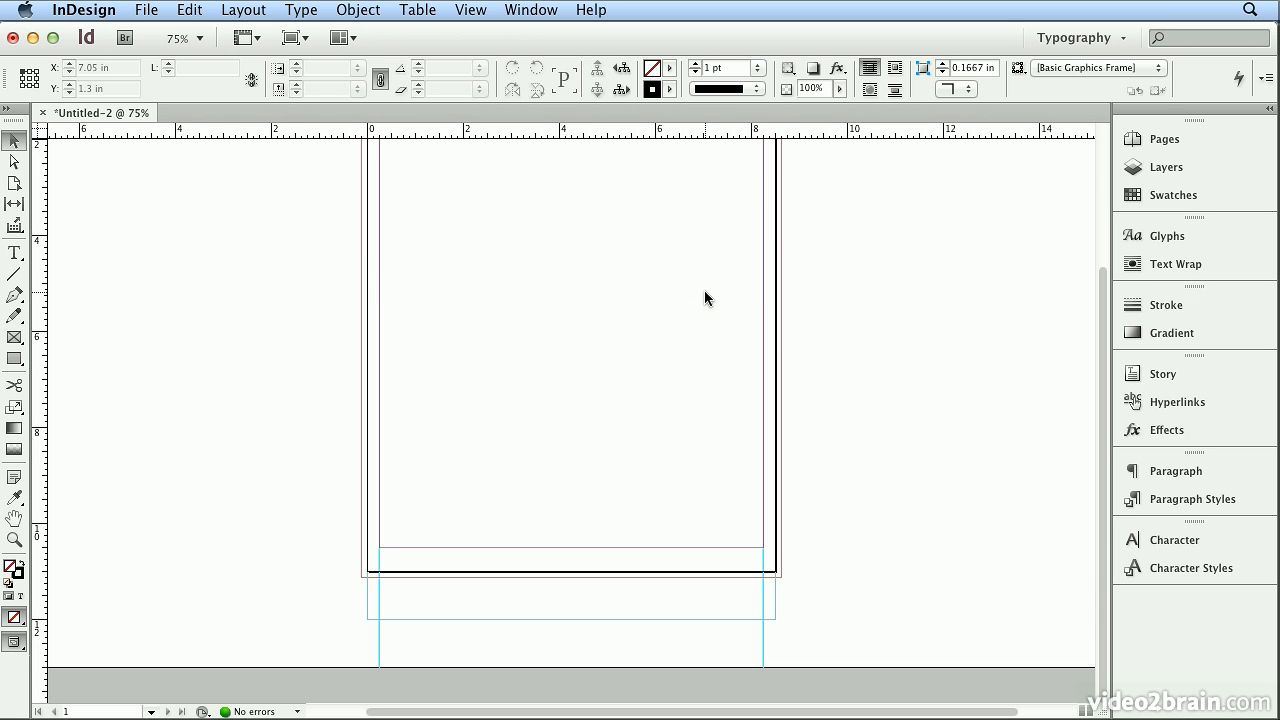
# Create a text frame about 8 in wide and 0.375 in high below the bottom margin, spanning the two vertical guides.
pyautogui.click(14, 253)
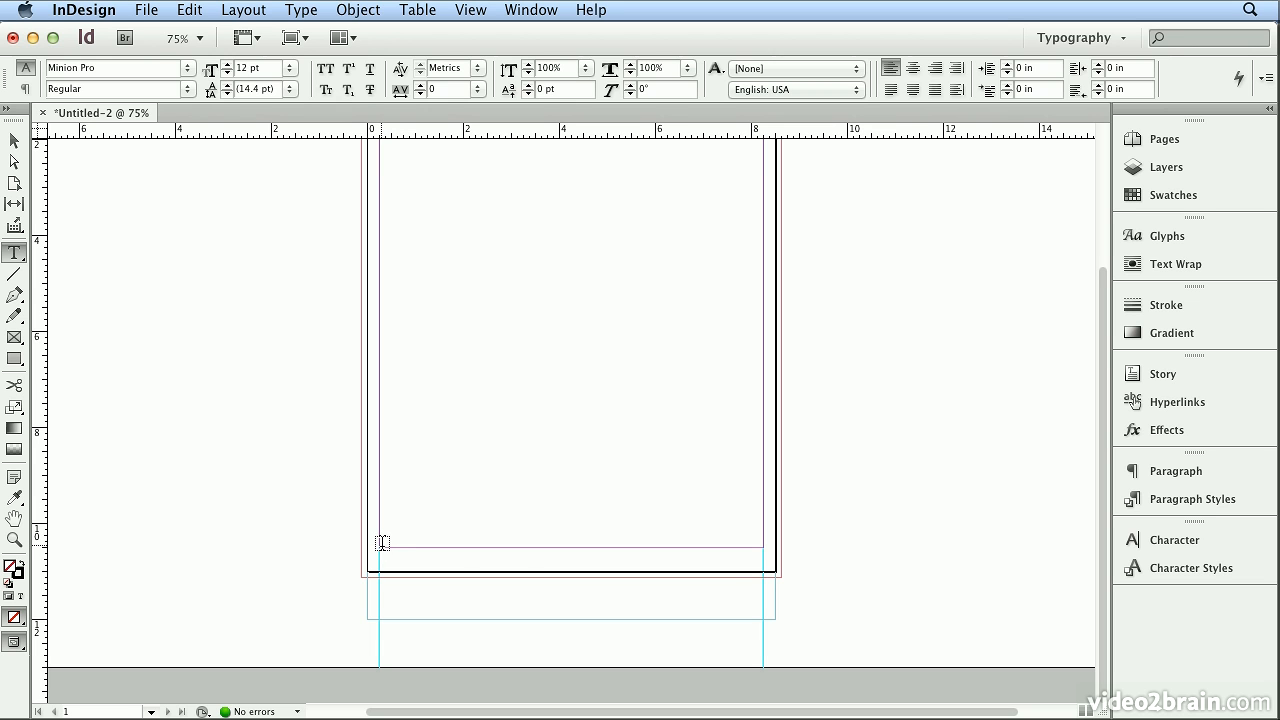
pyautogui.moveTo(381, 543); pyautogui.dragTo(502, 576)
pyautogui.moveTo(675, 571); pyautogui.dragTo(764, 568)
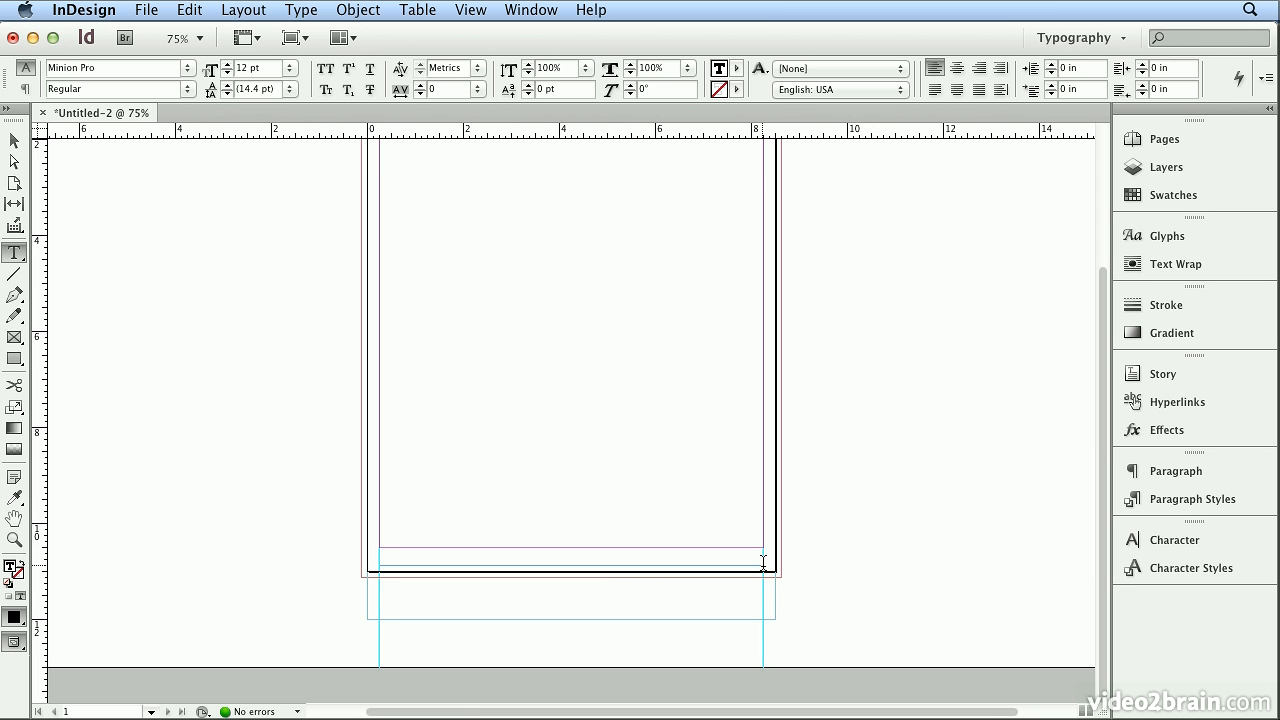
# Enter the footer text "onlineinstruct.com | live, online, 2-hour eClasses" in the new frame.
pyautogui.write('on')
pyautogui.press('super+equal')
pyautogui.press('super+equal')
pyautogui.press('super+equal')
pyautogui.press('super+equal')
pyautogui.press('super+equal')
pyautogui.press('super+equal')
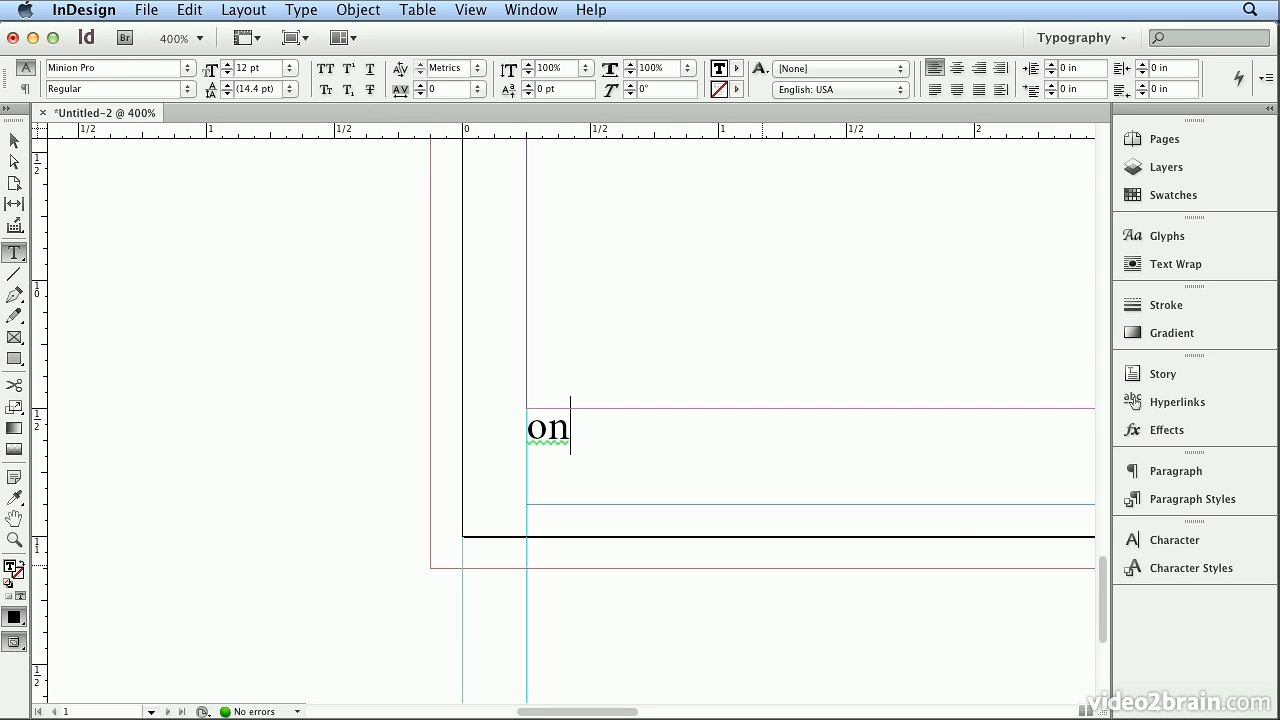
pyautogui.write('lineinstruct.com')
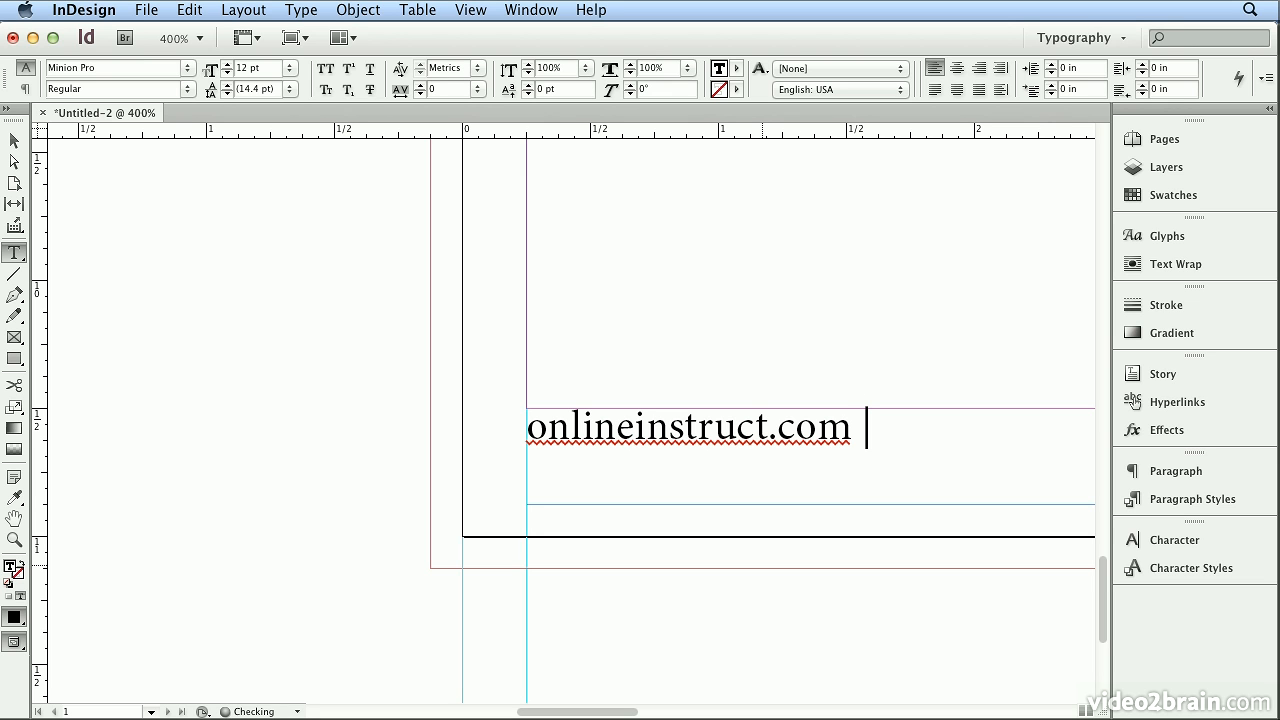
pyautogui.write(' | live, online, 2')
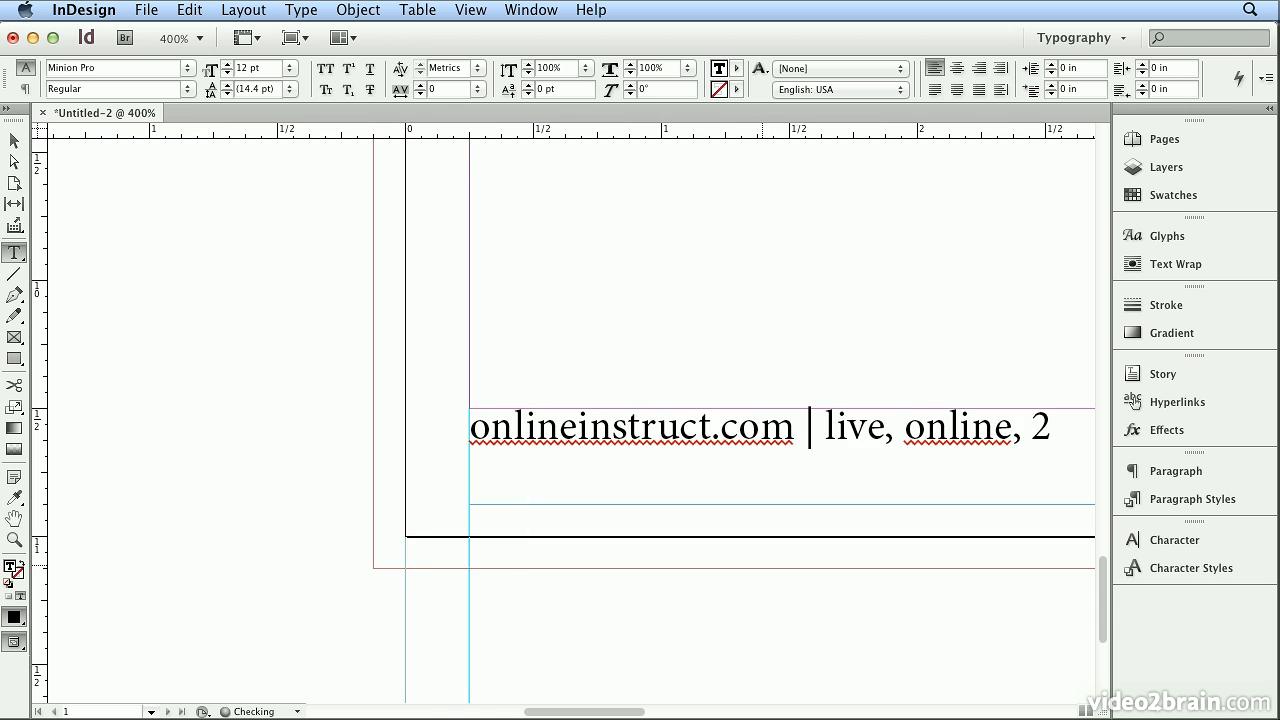
pyautogui.write('-hour eClasses')
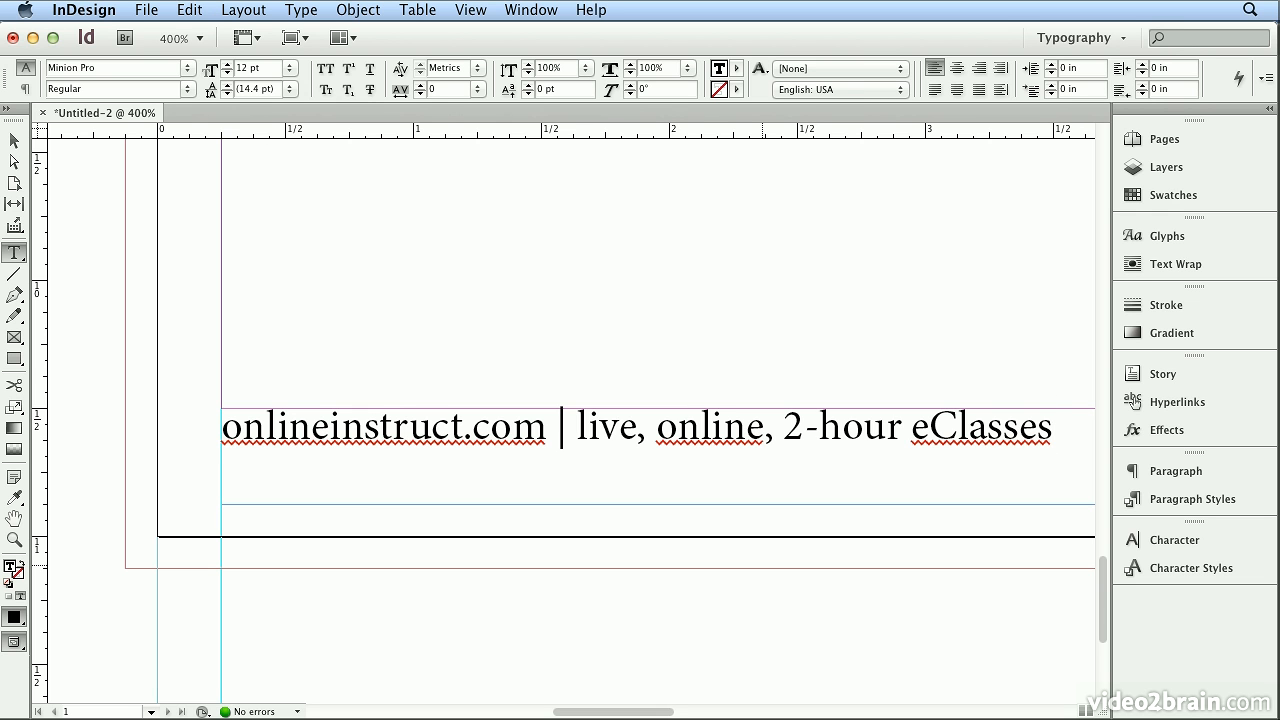
# Set the entire footer line in Century Gothic with Optical kerning.
pyautogui.press('super+a')
pyautogui.click(204, 9)
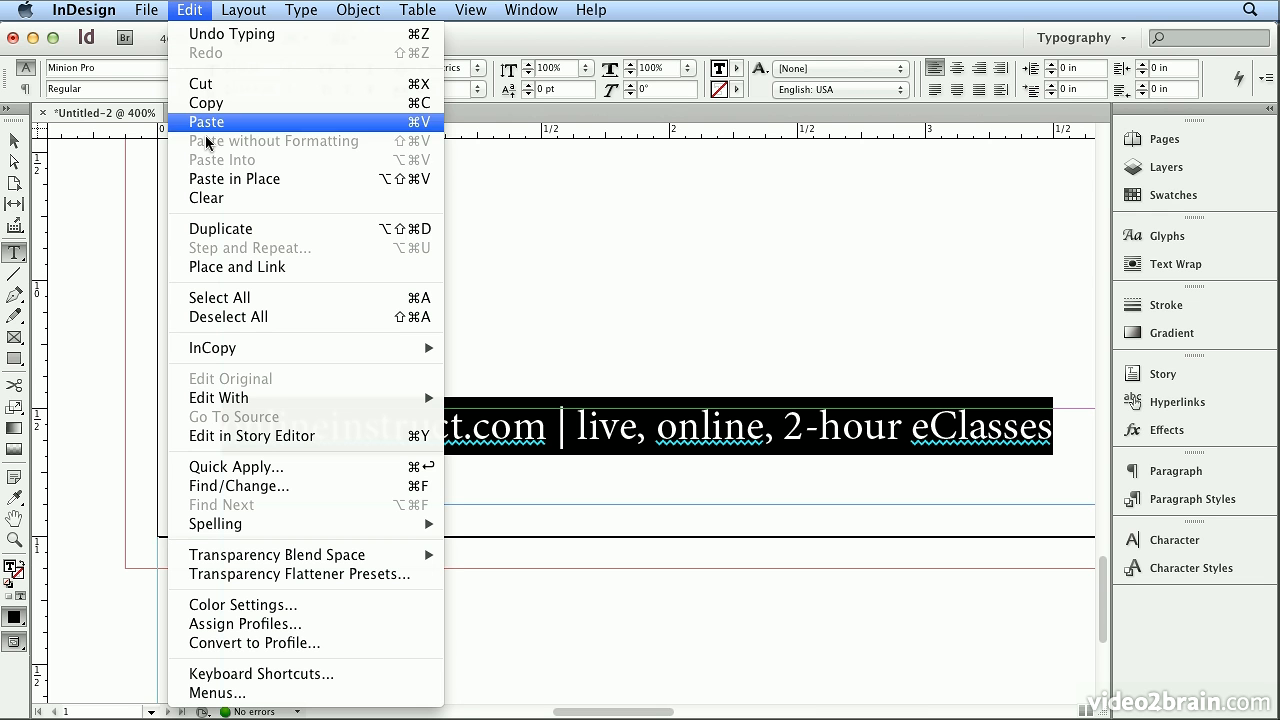
pyautogui.click(252, 298)
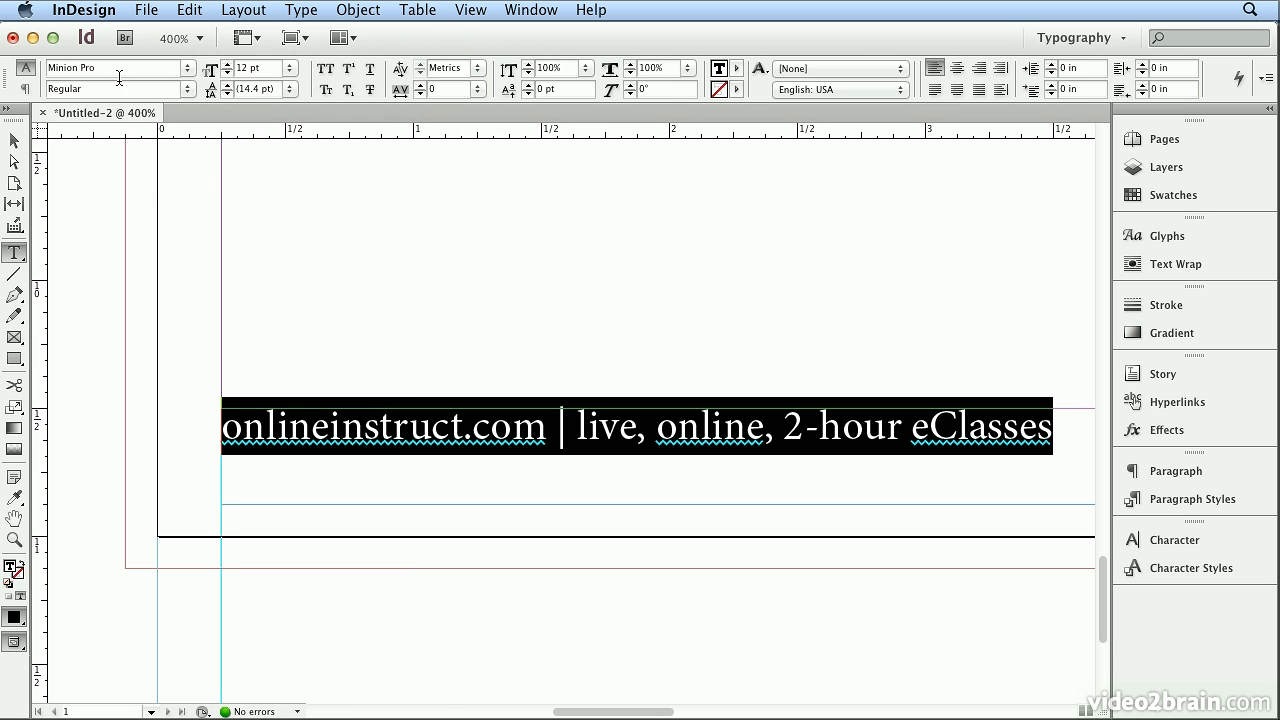
pyautogui.write('Century')
pyautogui.press('Down')
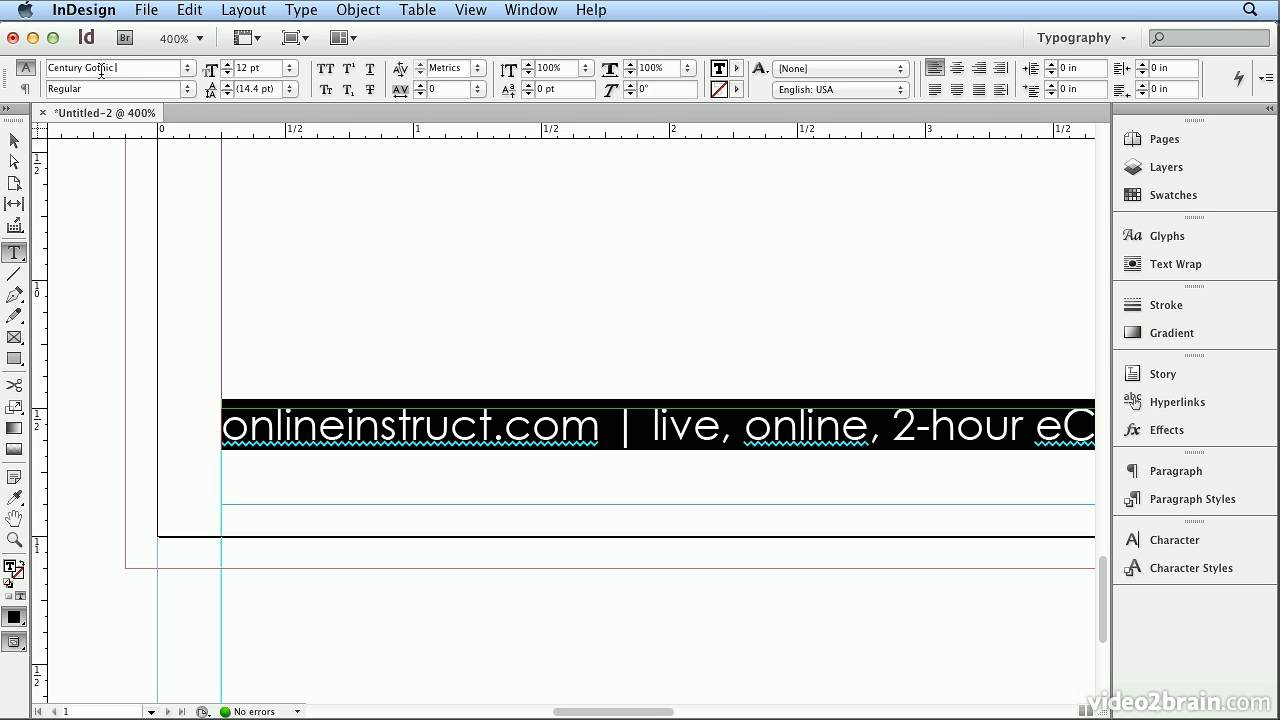
pyautogui.click(477, 70)
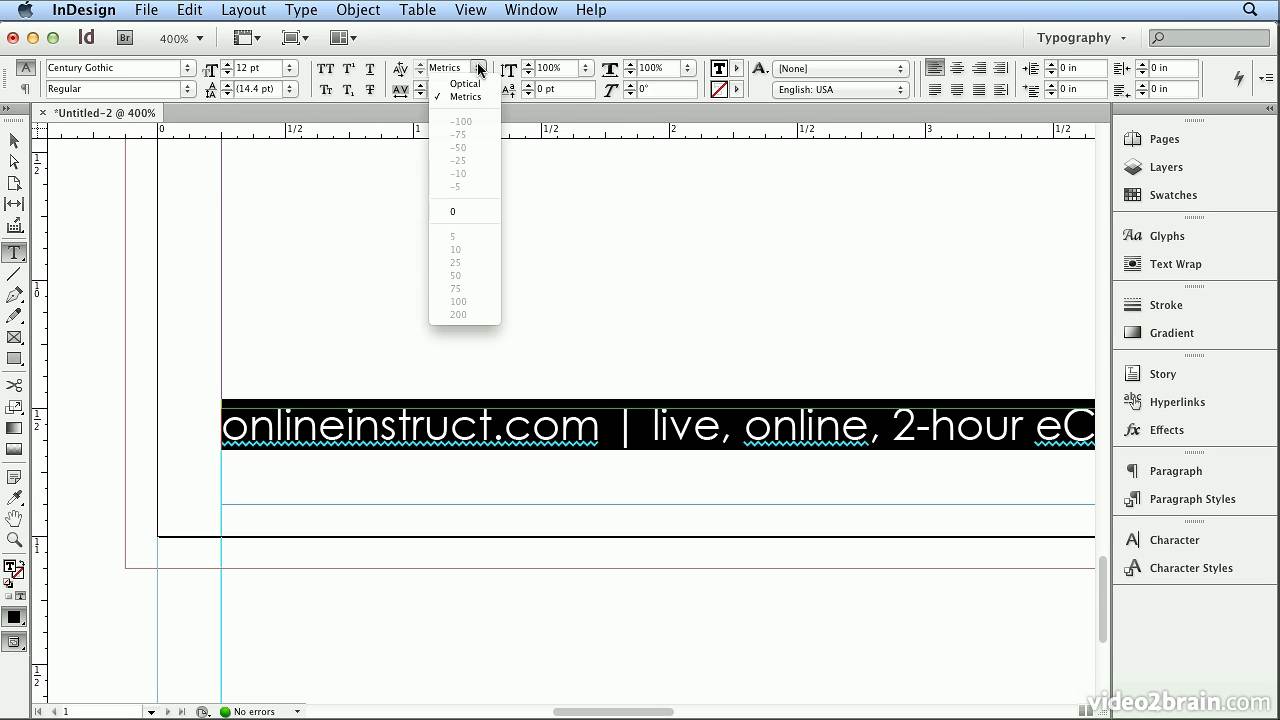
pyautogui.click(466, 84)
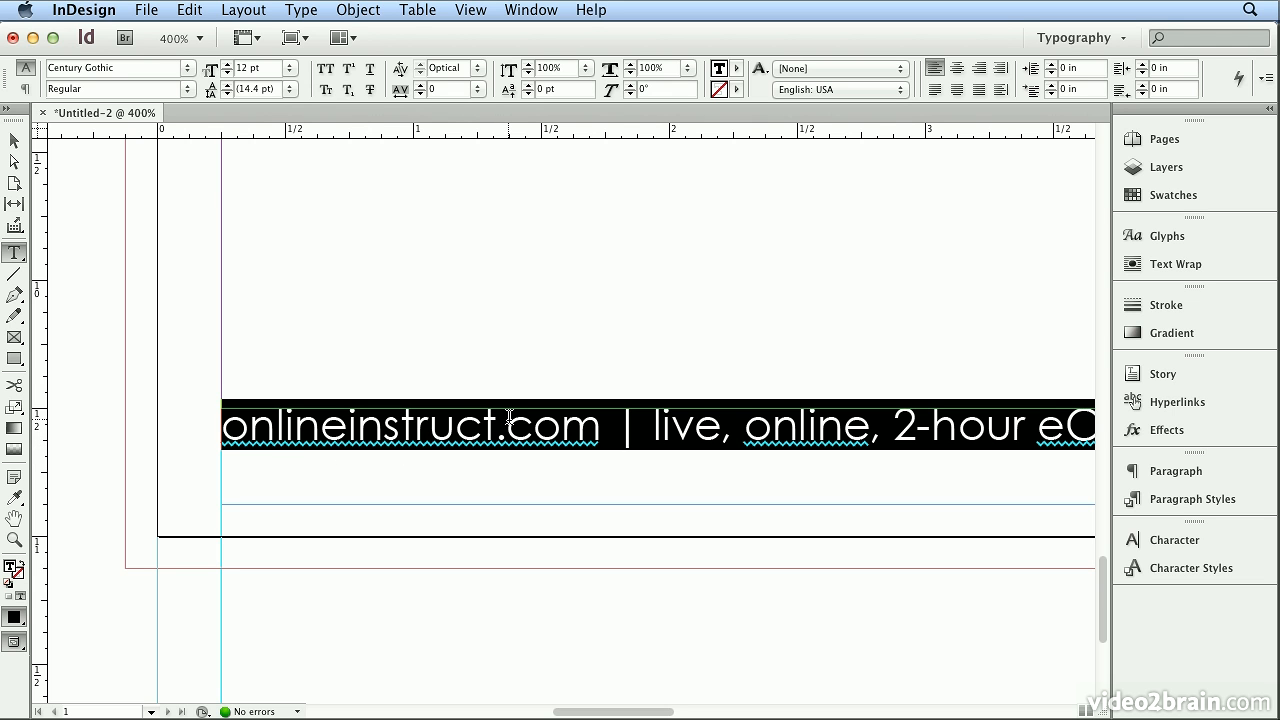
# Look at the spelling options and add "onlineinstruct.com" from the footer to the user dictionary.
pyautogui.click(400, 418)
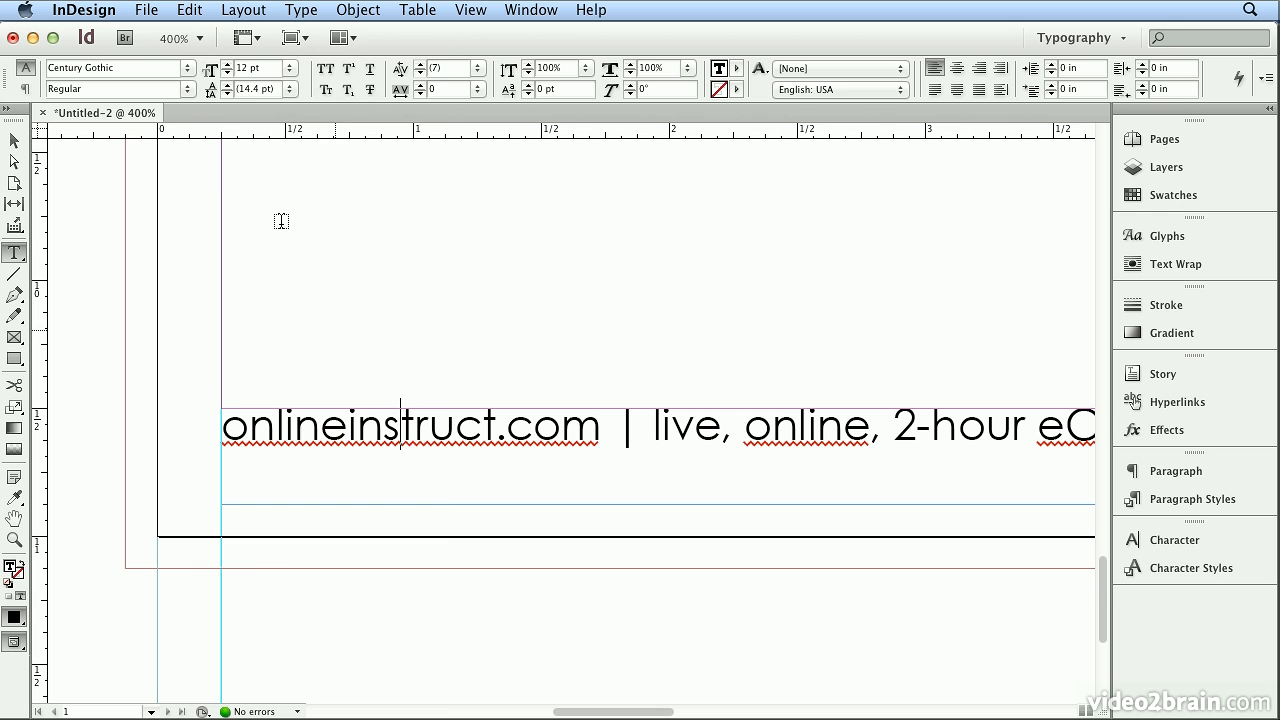
pyautogui.click(185, 10)
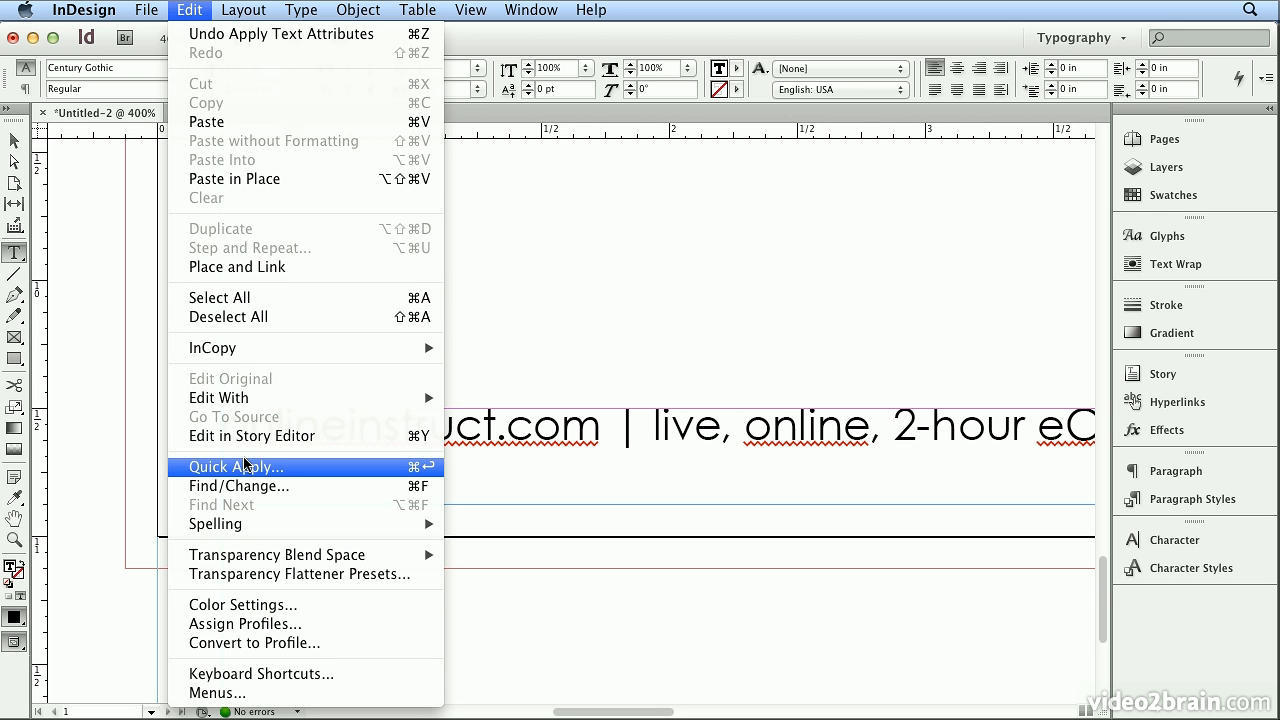
pyautogui.moveTo(243, 534)
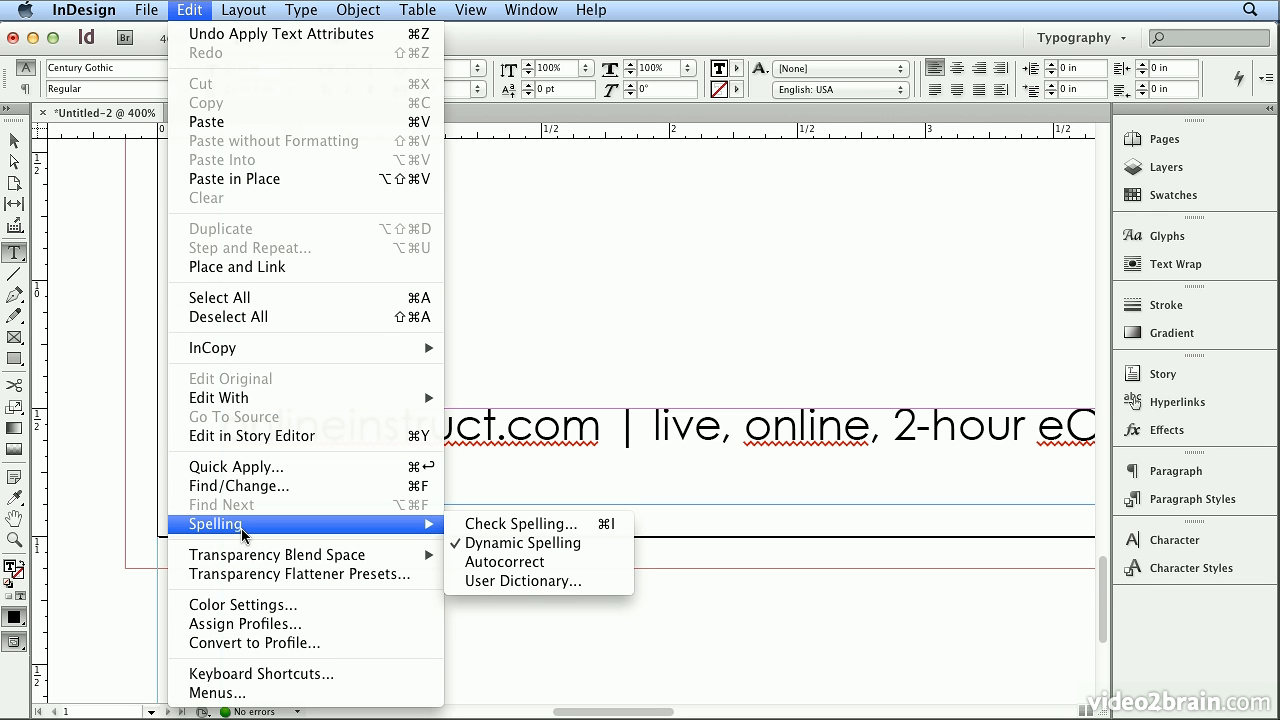
pyautogui.press('Escape')
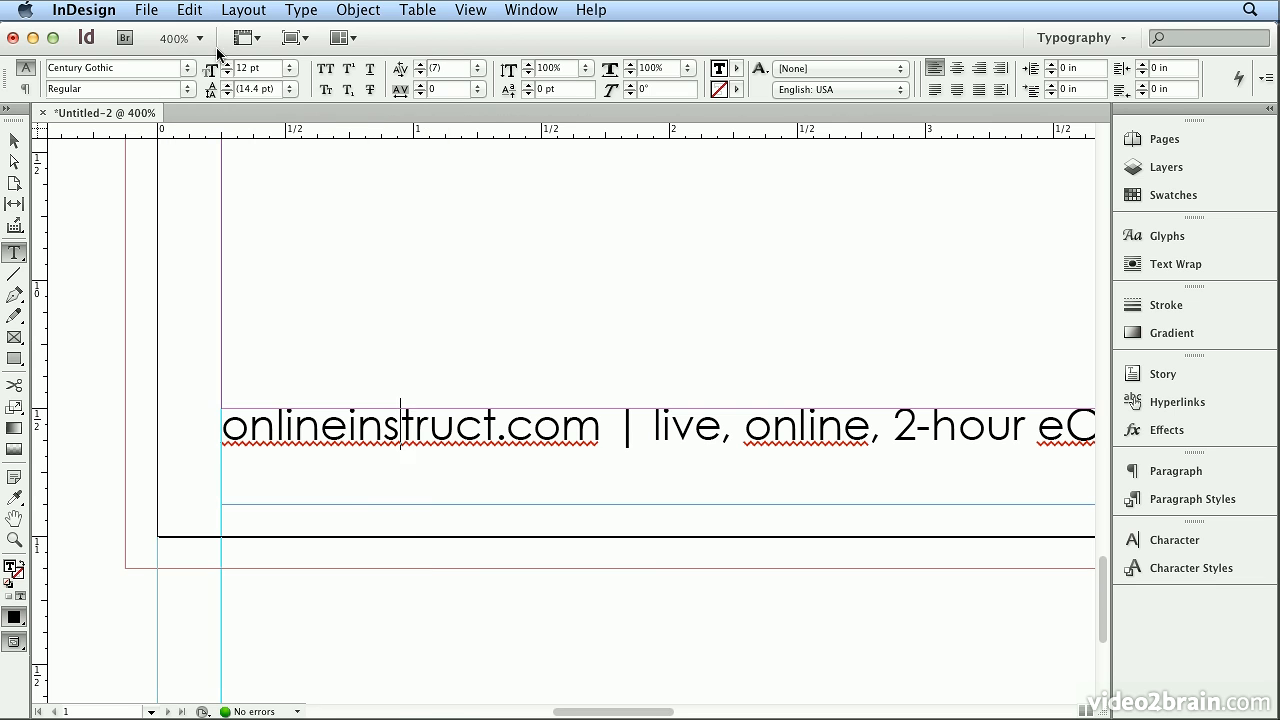
pyautogui.click(357, 418)
pyautogui.rightClick(357, 420)
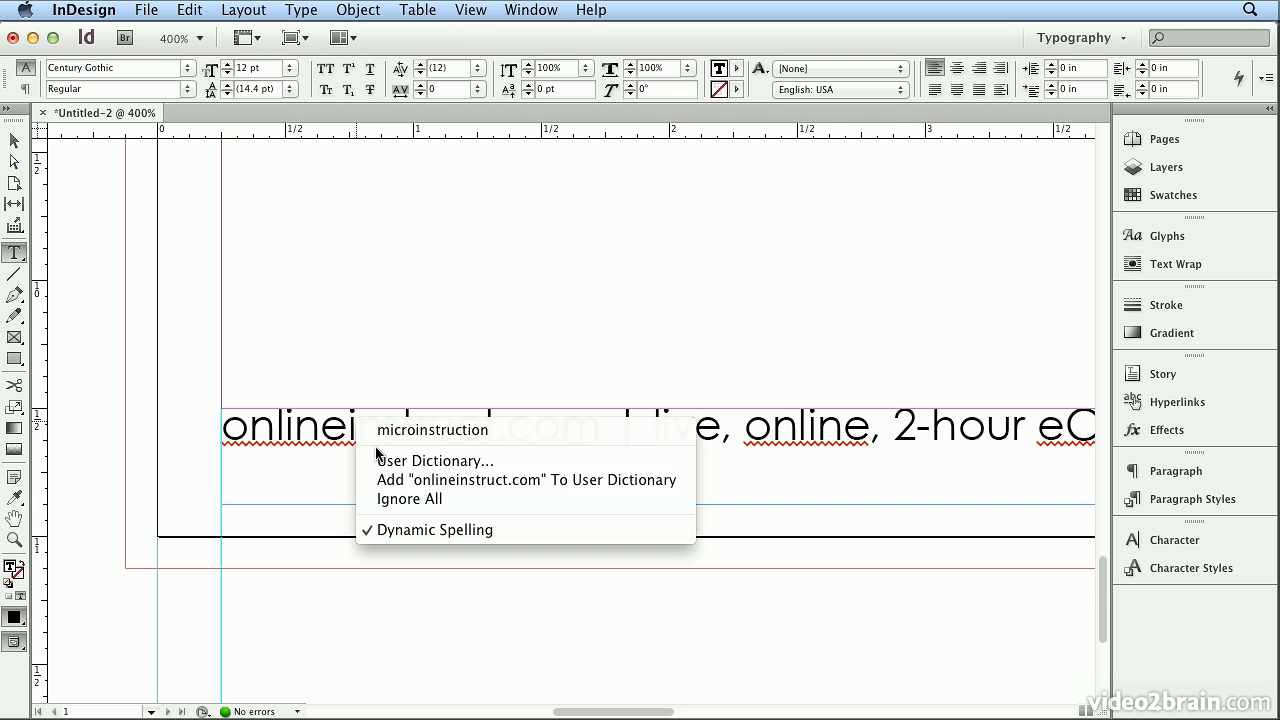
pyautogui.click(381, 481)
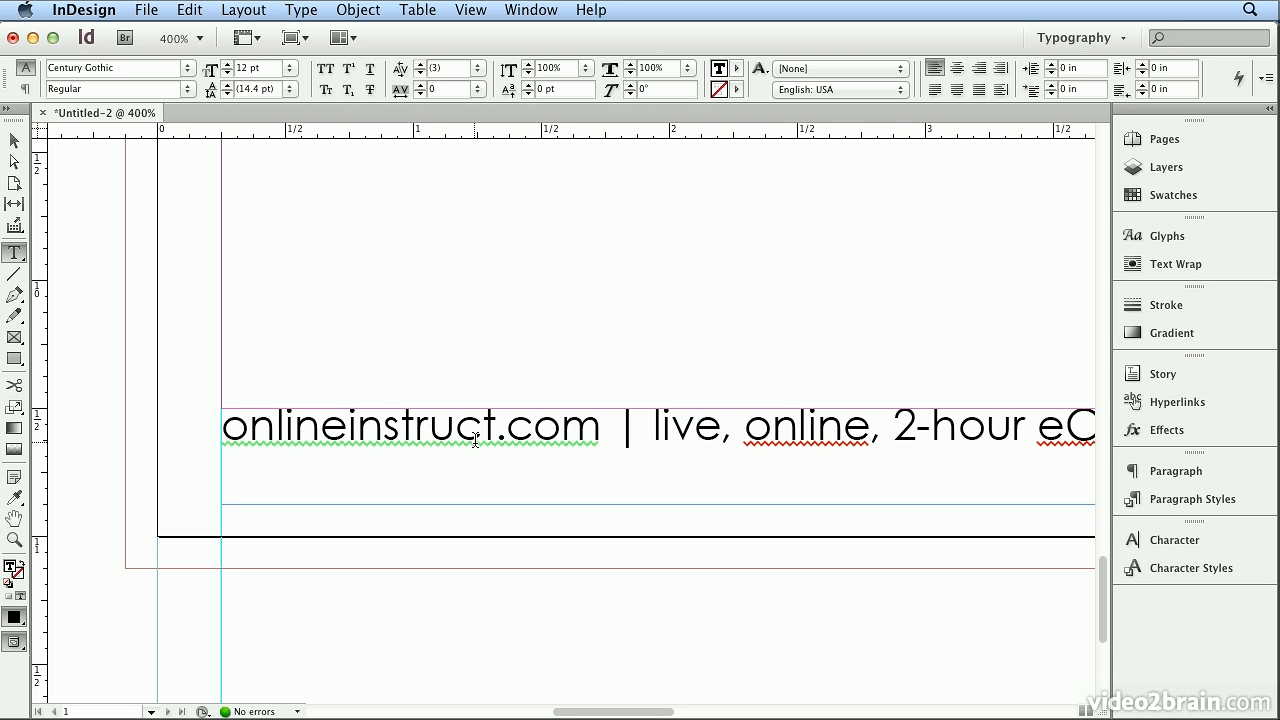
# Replace "online" in the footer with the suggested spelling "on-line" and add "eClasses" to the user dictionary.
pyautogui.click(811, 430)
pyautogui.rightClick(805, 433)
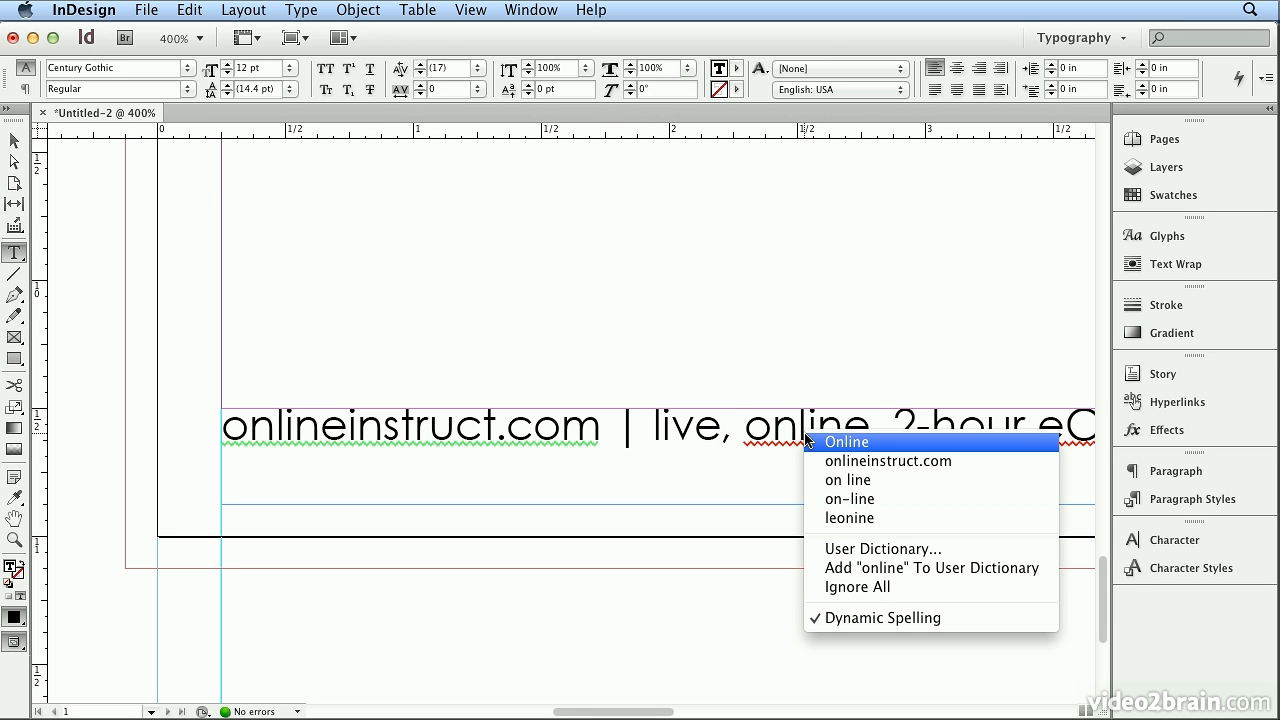
pyautogui.click(825, 499)
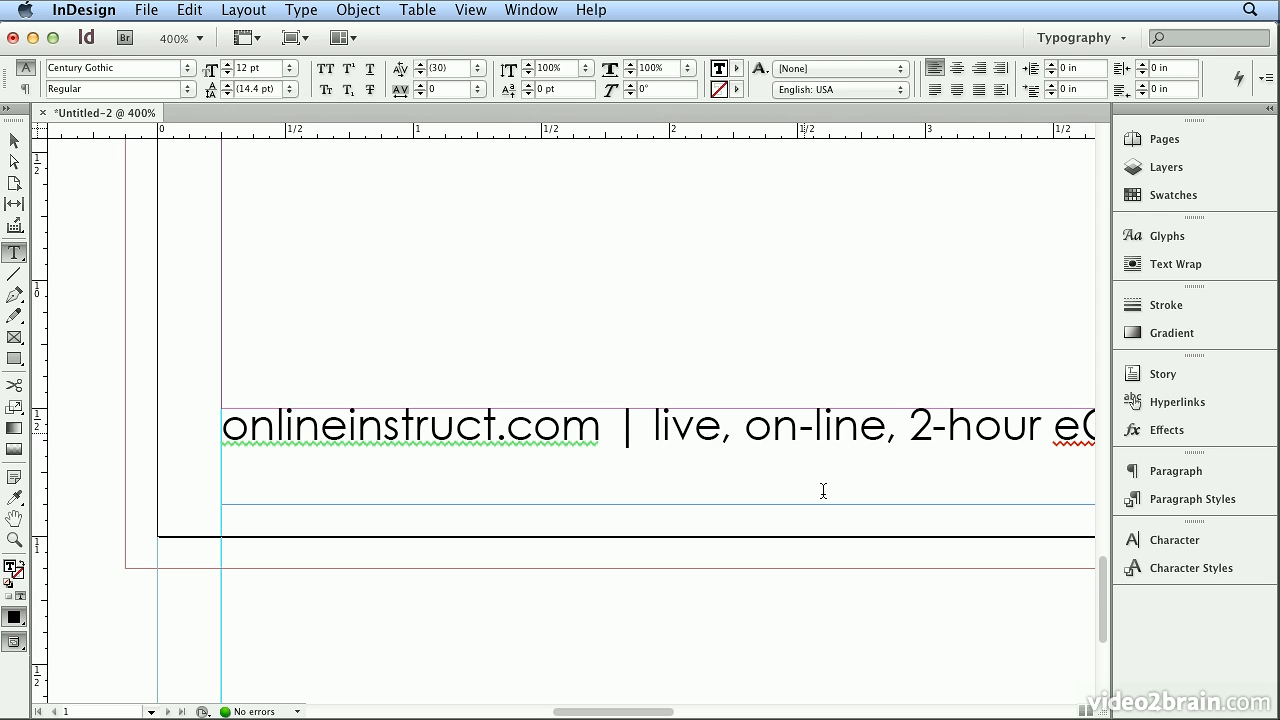
pyautogui.click(1078, 422)
pyautogui.moveTo(1078, 422); pyautogui.dragTo(788, 413)
pyautogui.rightClick(788, 413)
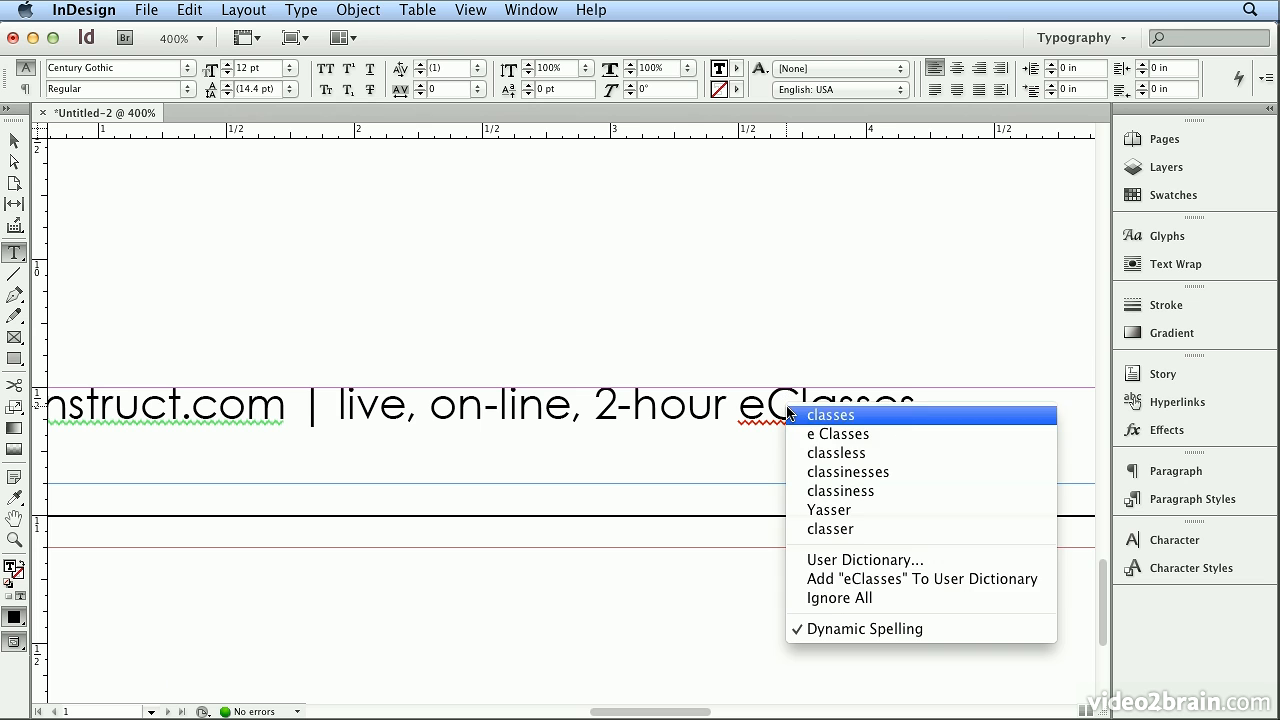
pyautogui.click(825, 585)
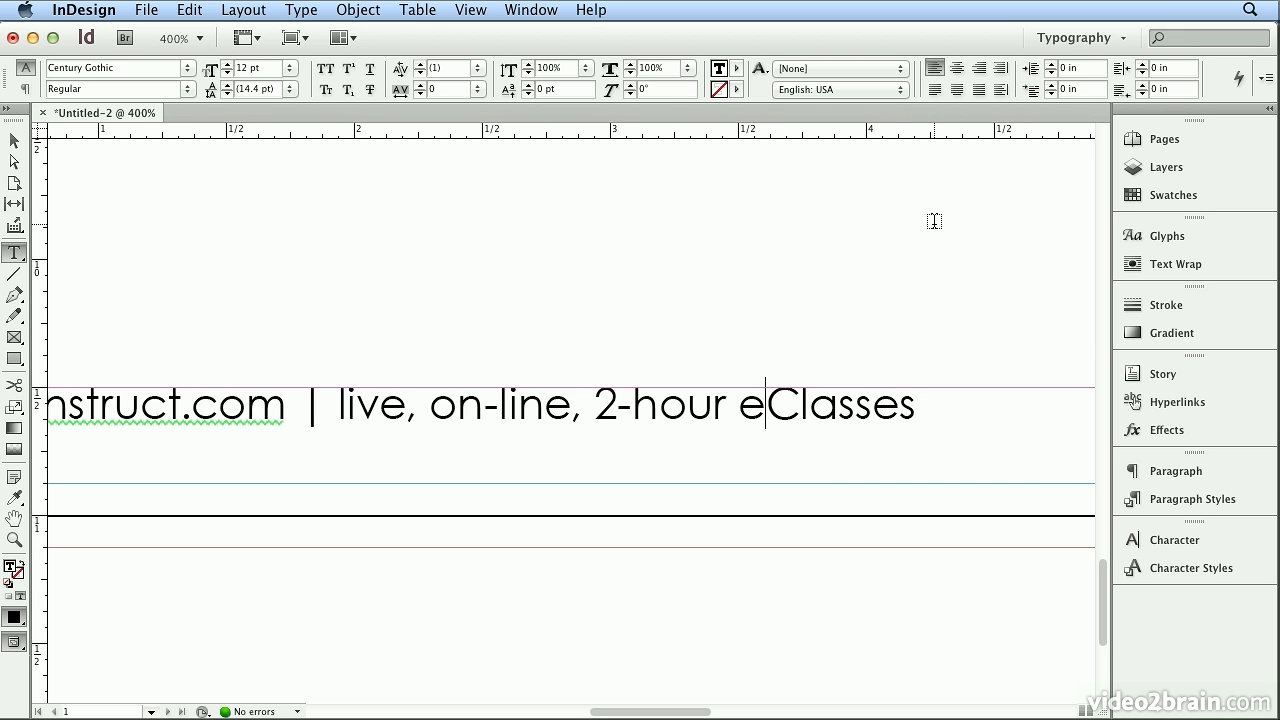
# Center the footer paragraph and give all of its text a 50% tint of the [Black] swatch.
pyautogui.click(960, 70)
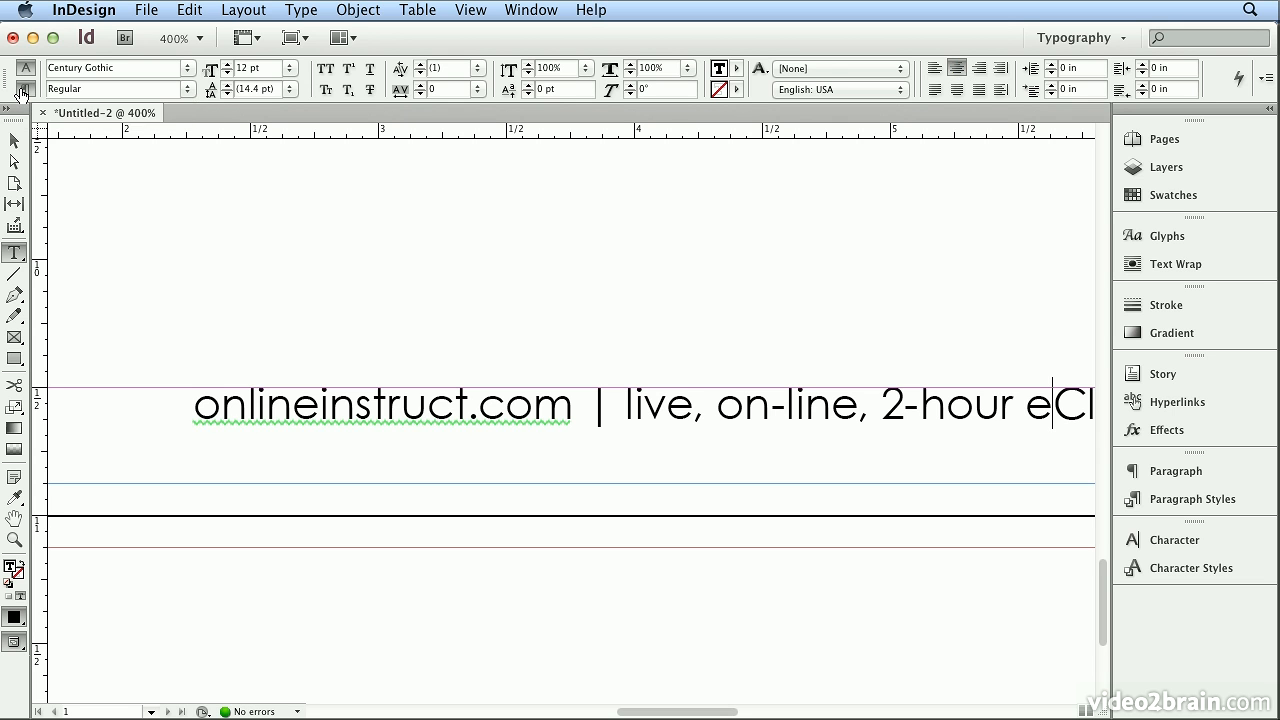
pyautogui.click(22, 90)
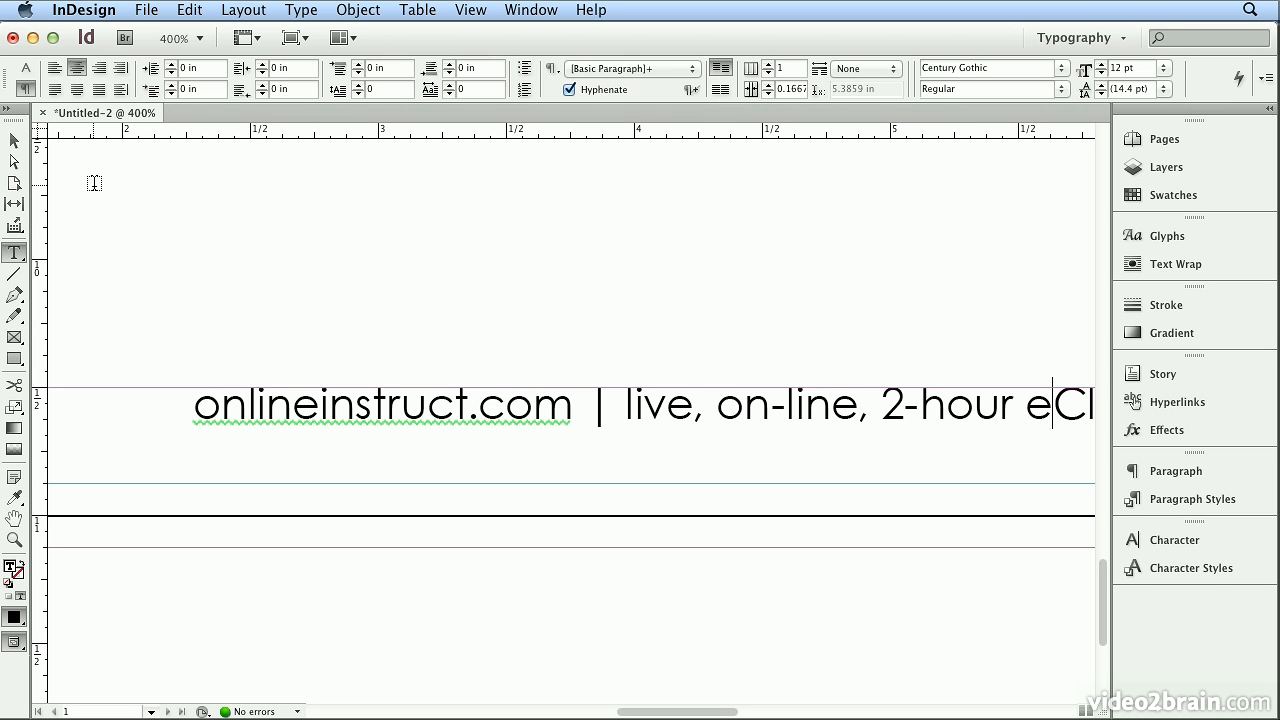
pyautogui.press('super+a')
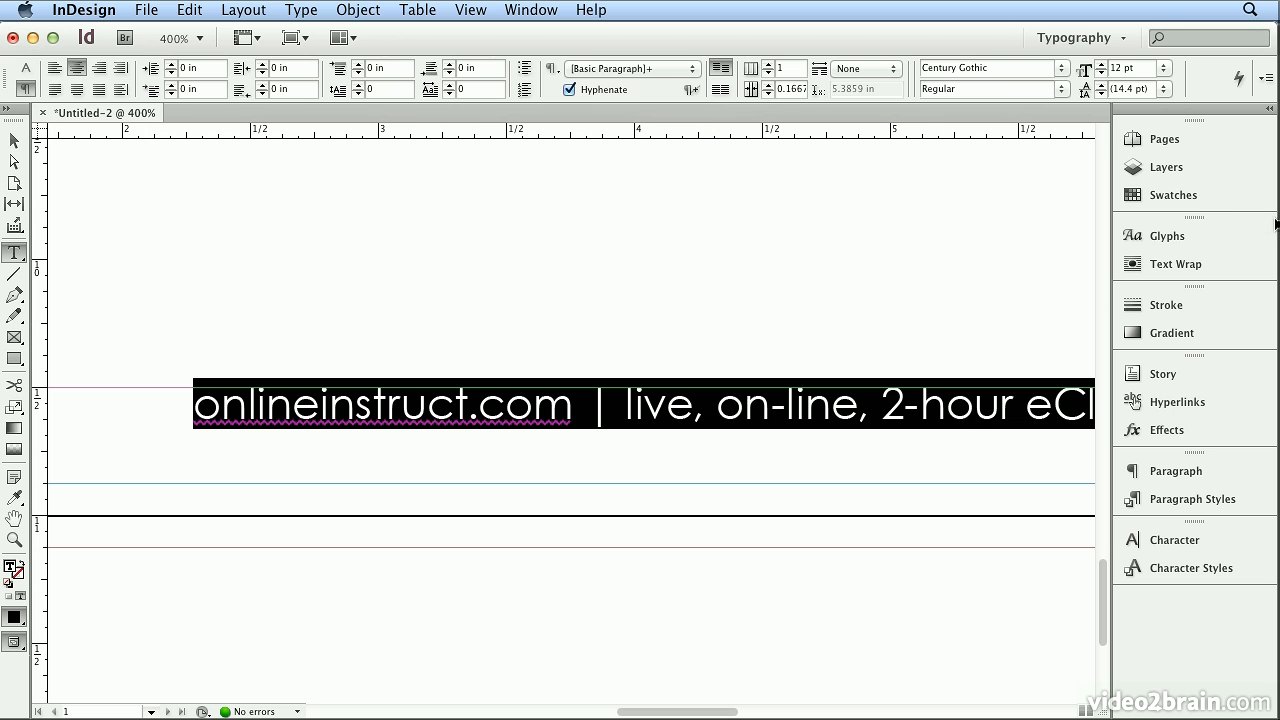
pyautogui.click(1224, 204)
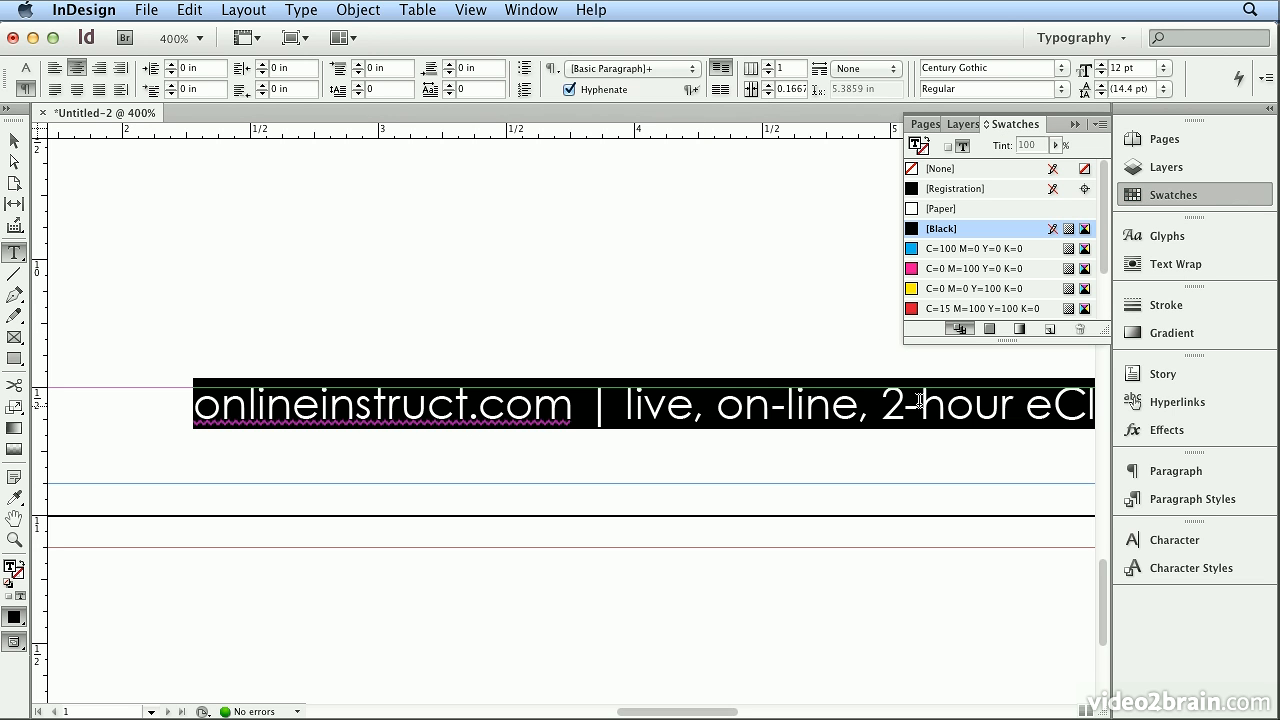
pyautogui.click(1024, 145)
pyautogui.write('50')
pyautogui.press('Return')
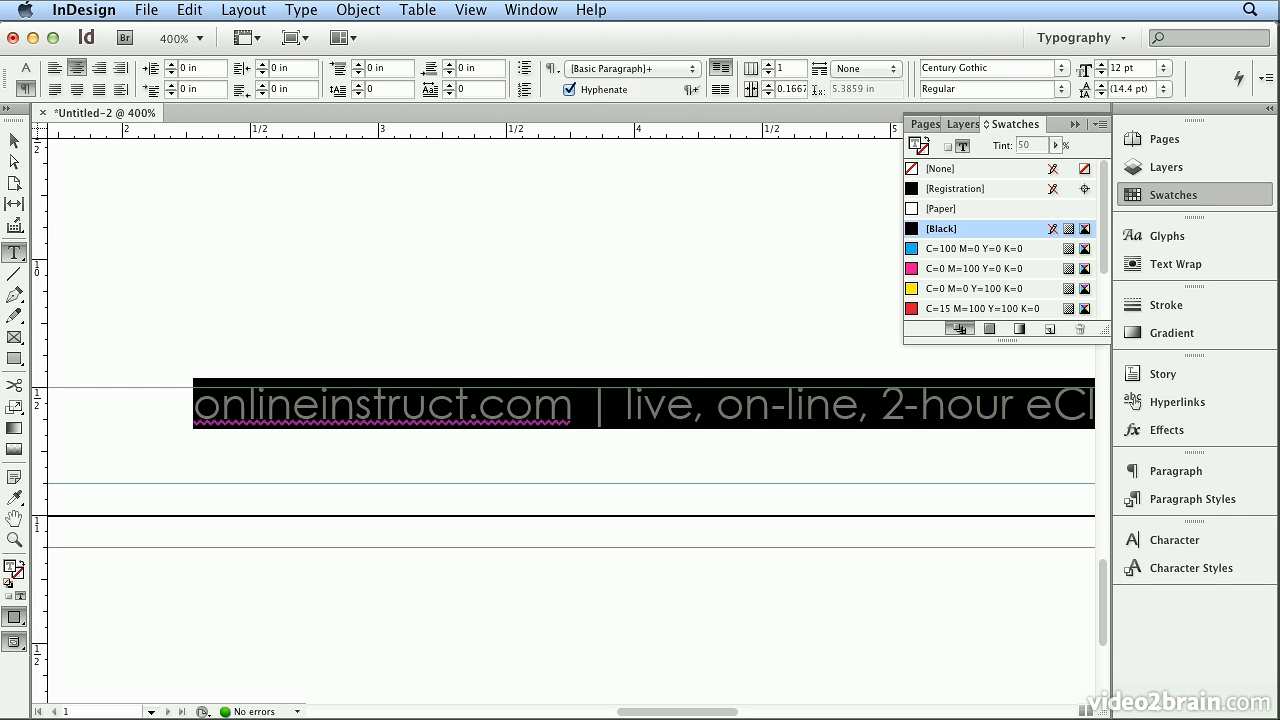
# Fit the page in the window and set the footer text size to 9 pt.
pyautogui.click(470, 10)
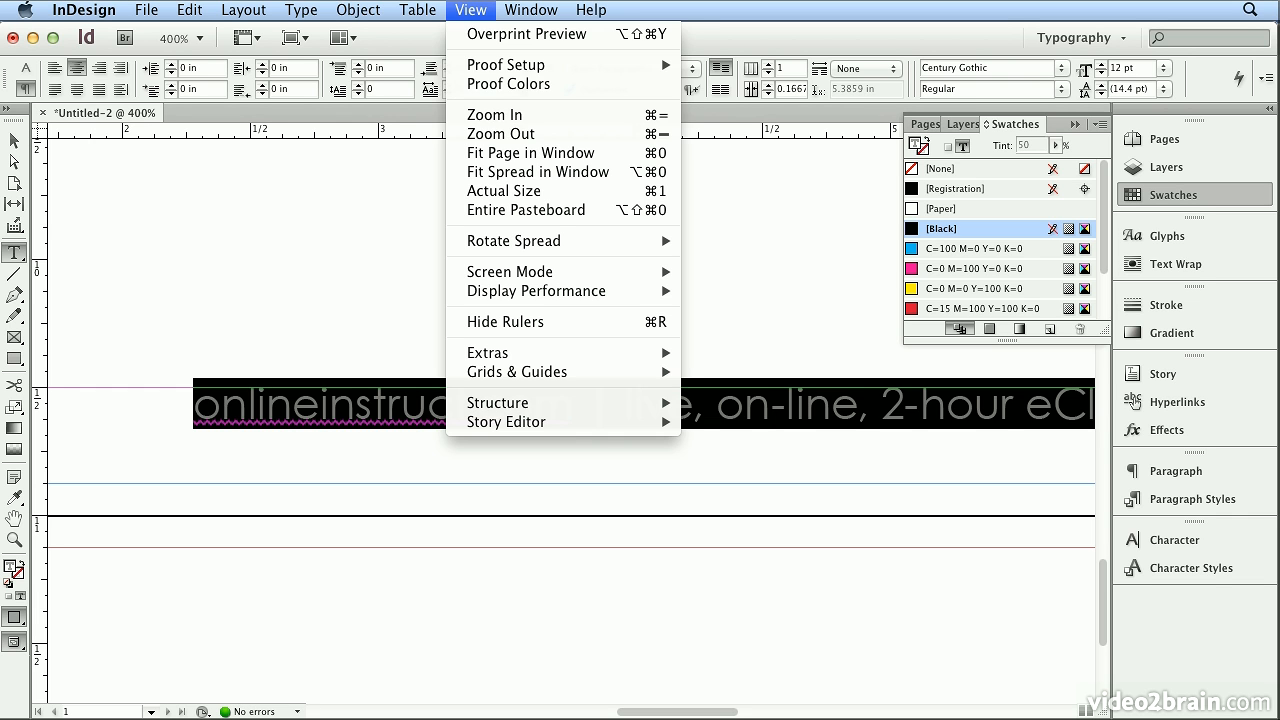
pyautogui.click(515, 155)
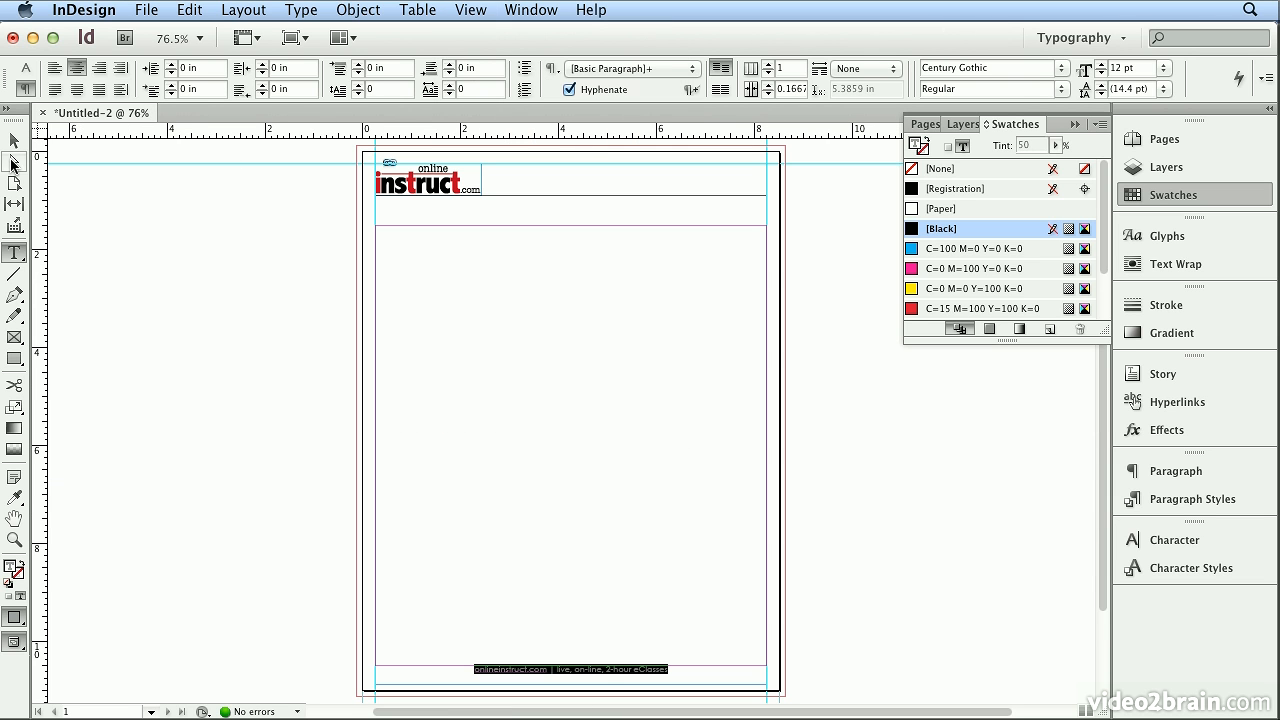
pyautogui.click(25, 67)
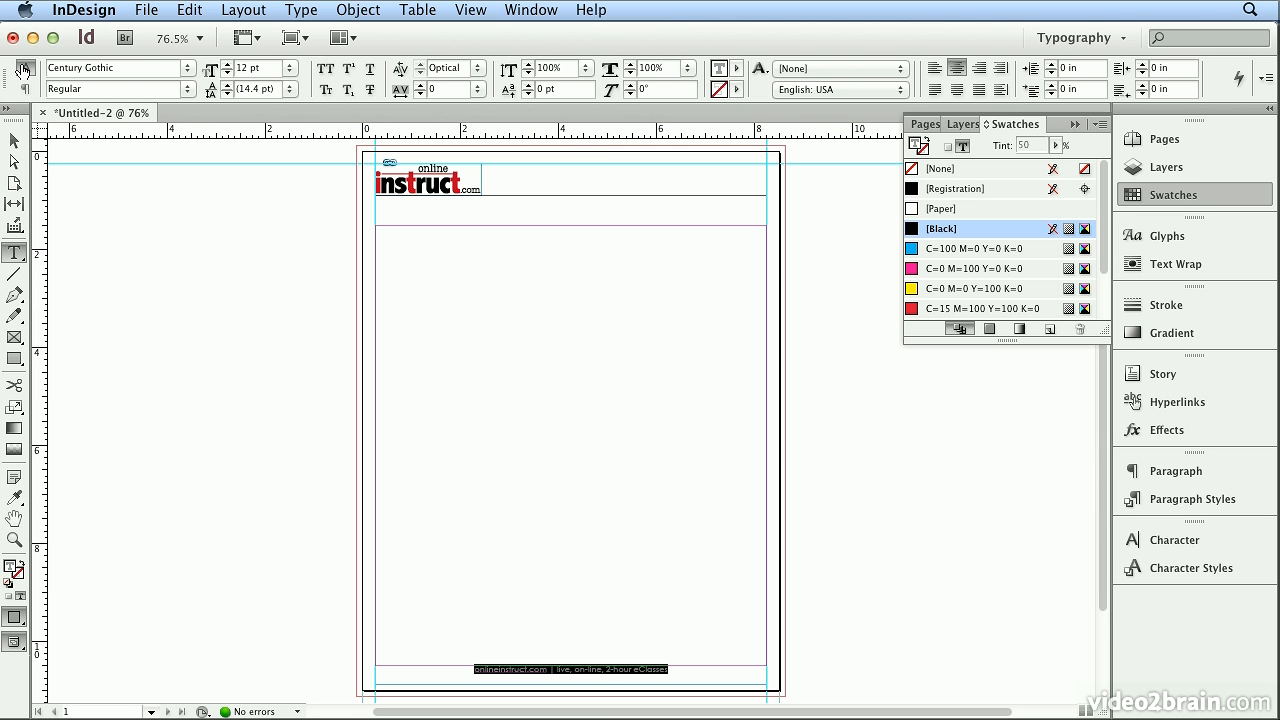
pyautogui.tripleClick(265, 67)
pyautogui.write('9')
pyautogui.press('Return')
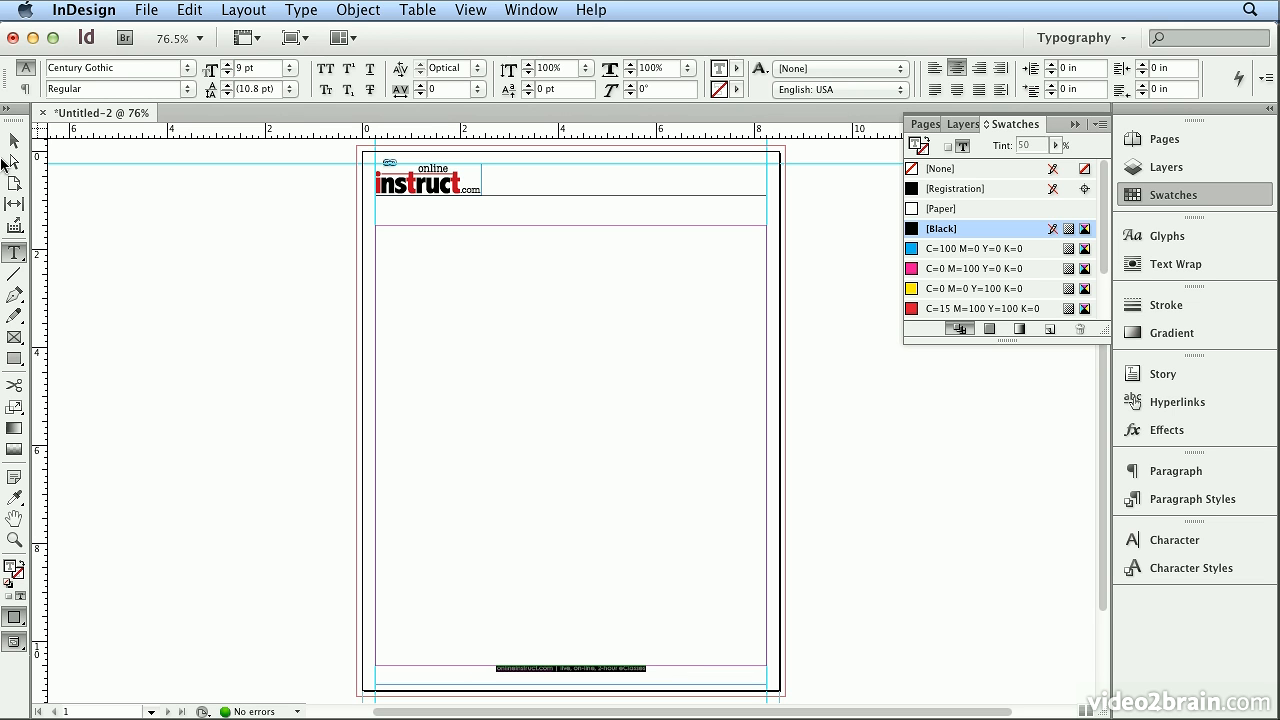
# Set the footer text frame's height to 0.25 in and align its text to the bottom of the frame.
pyautogui.click(13, 143)
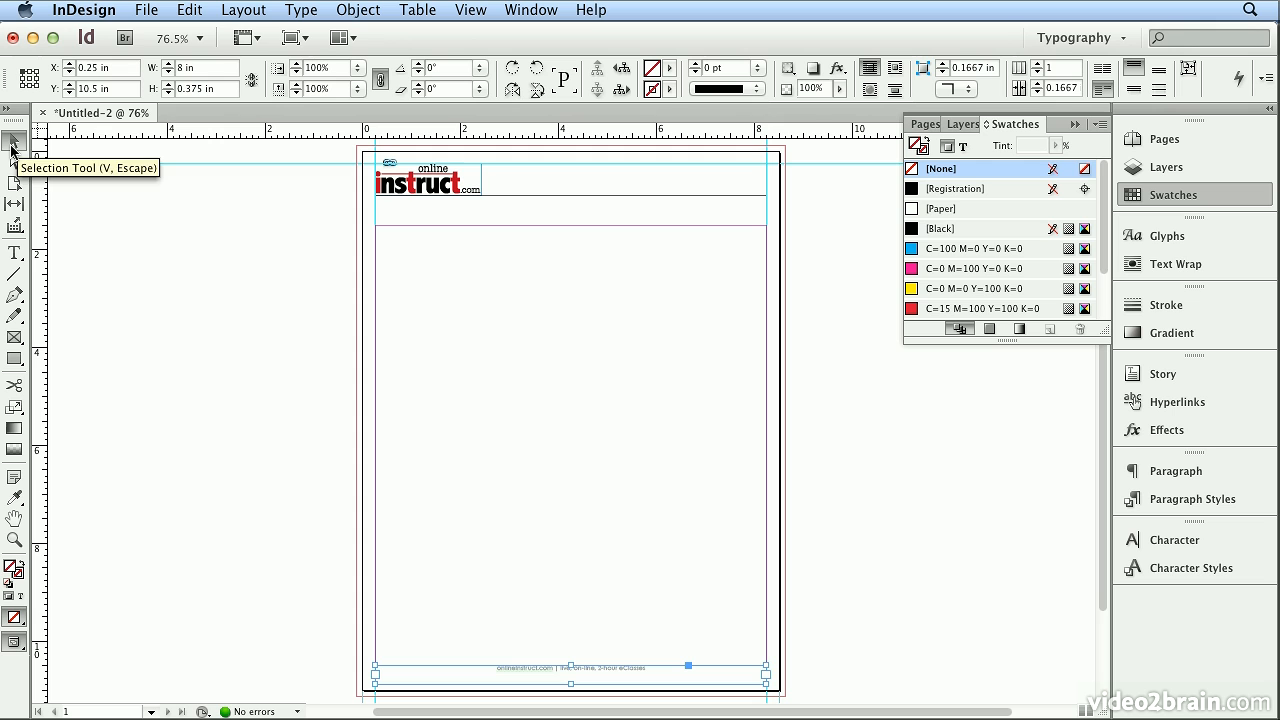
pyautogui.doubleClick(182, 89)
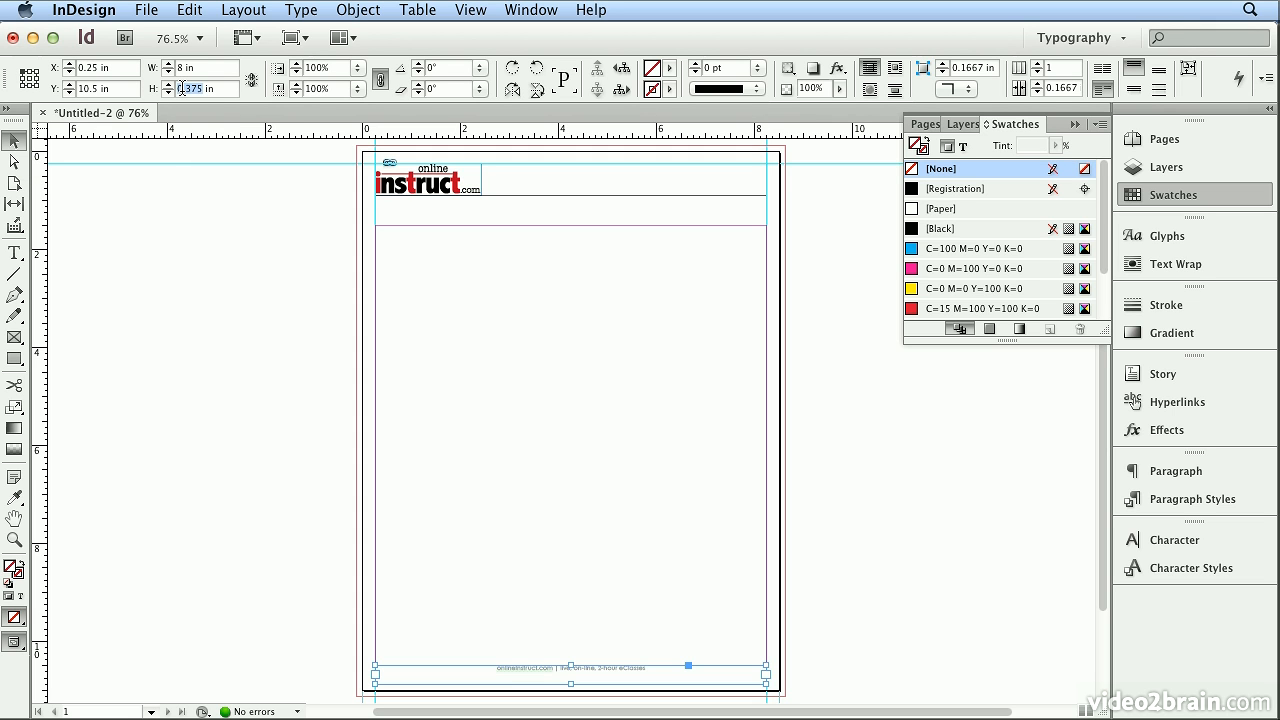
pyautogui.write('0.25')
pyautogui.press('Return')
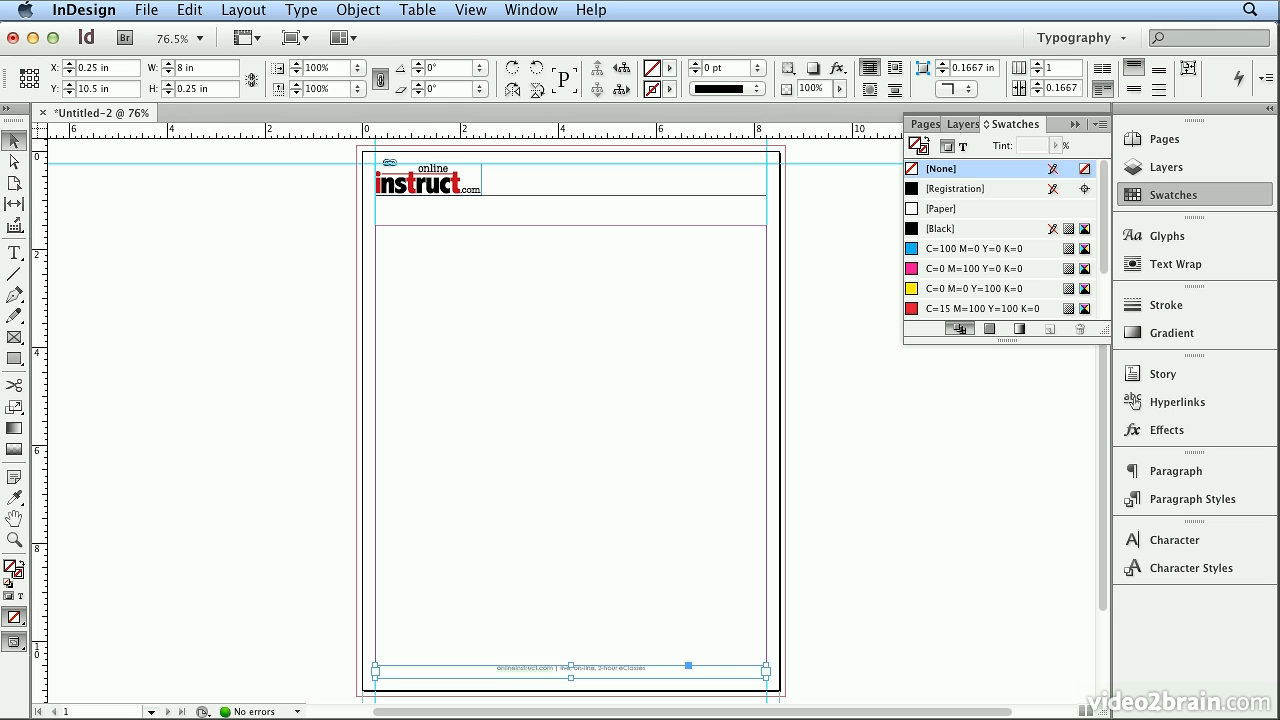
pyautogui.click(1155, 78)
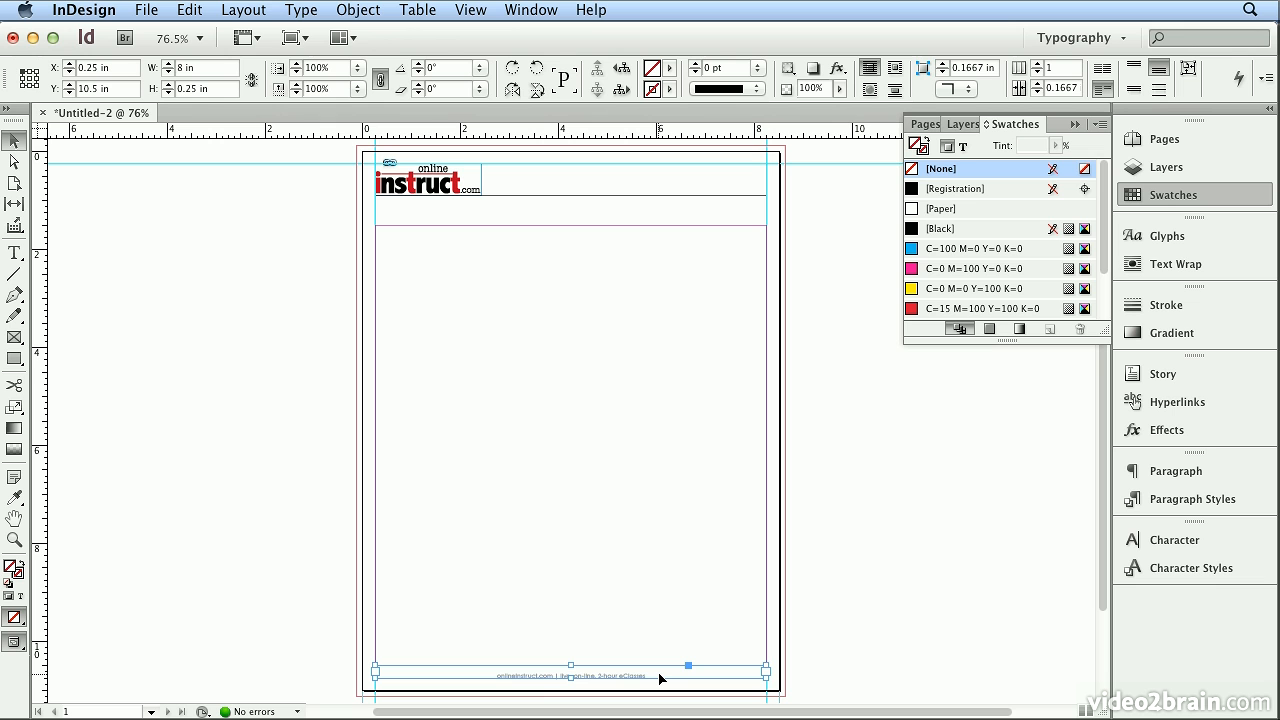
# Check the footer frame's vertical justification in Text Frame Options and keep it set to Bottom.
pyautogui.click(343, 9)
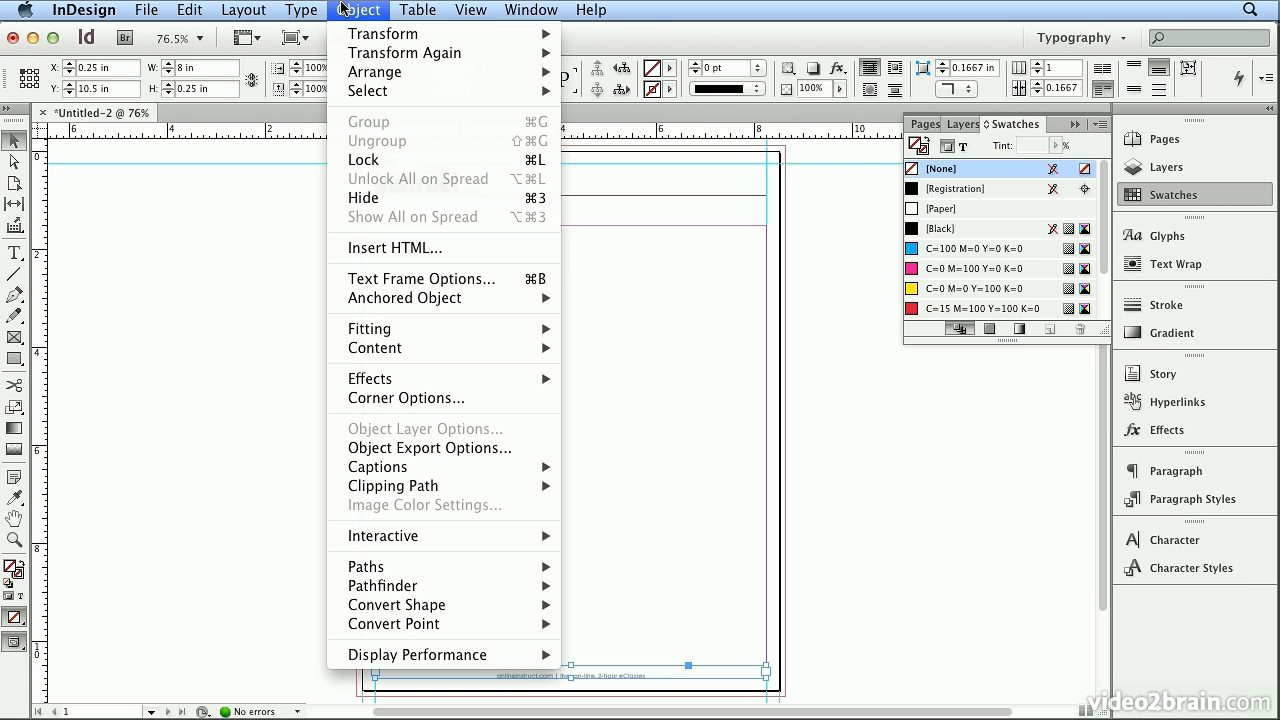
pyautogui.click(358, 280)
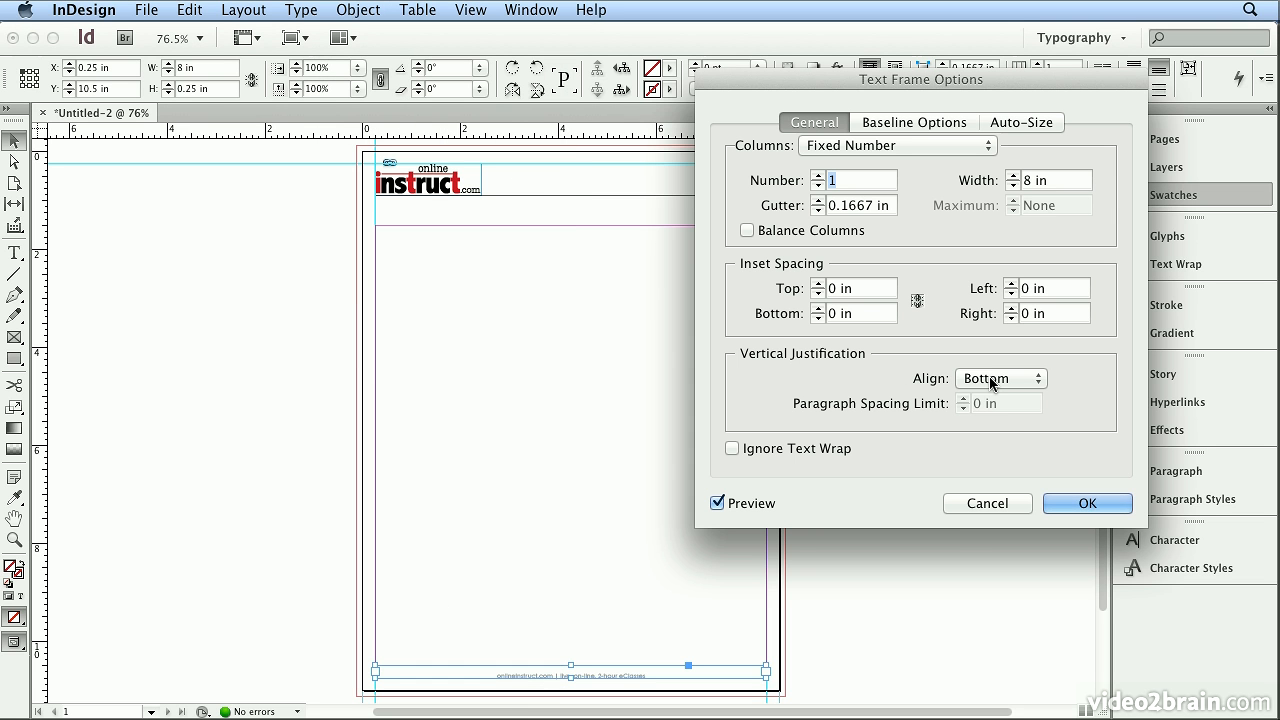
pyautogui.click(992, 379)
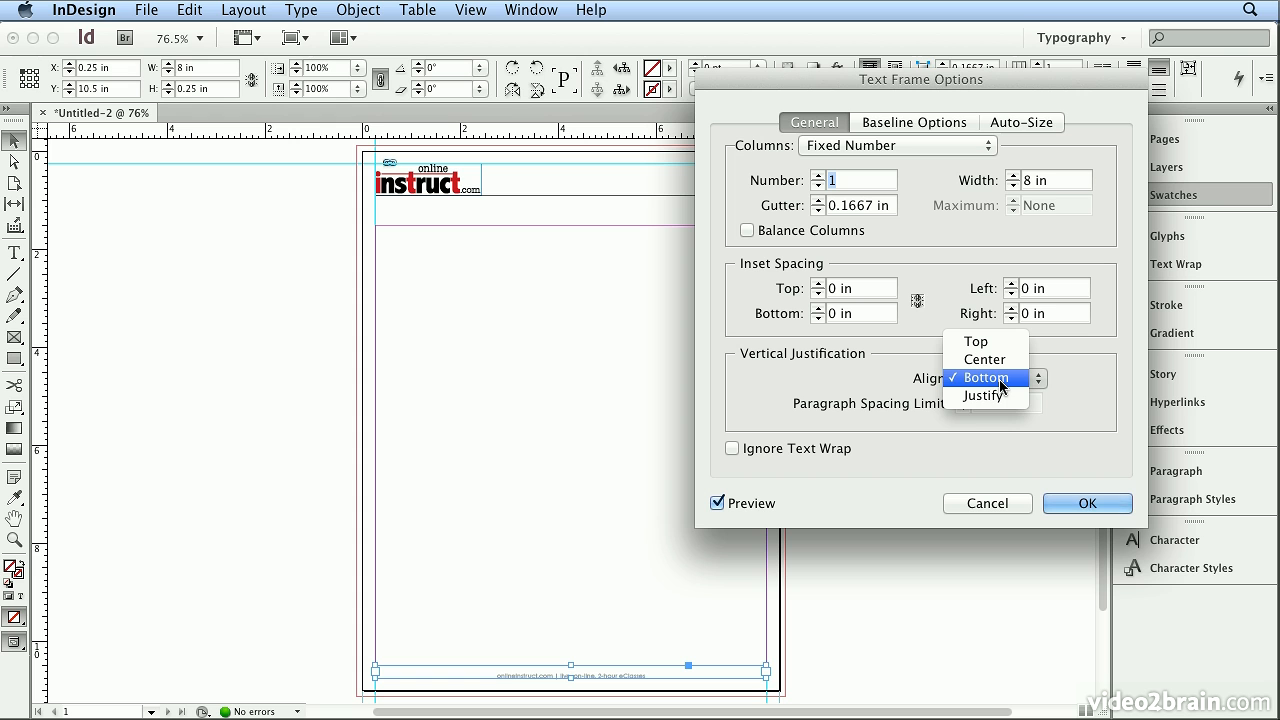
pyautogui.click(1001, 385)
pyautogui.click(1085, 503)
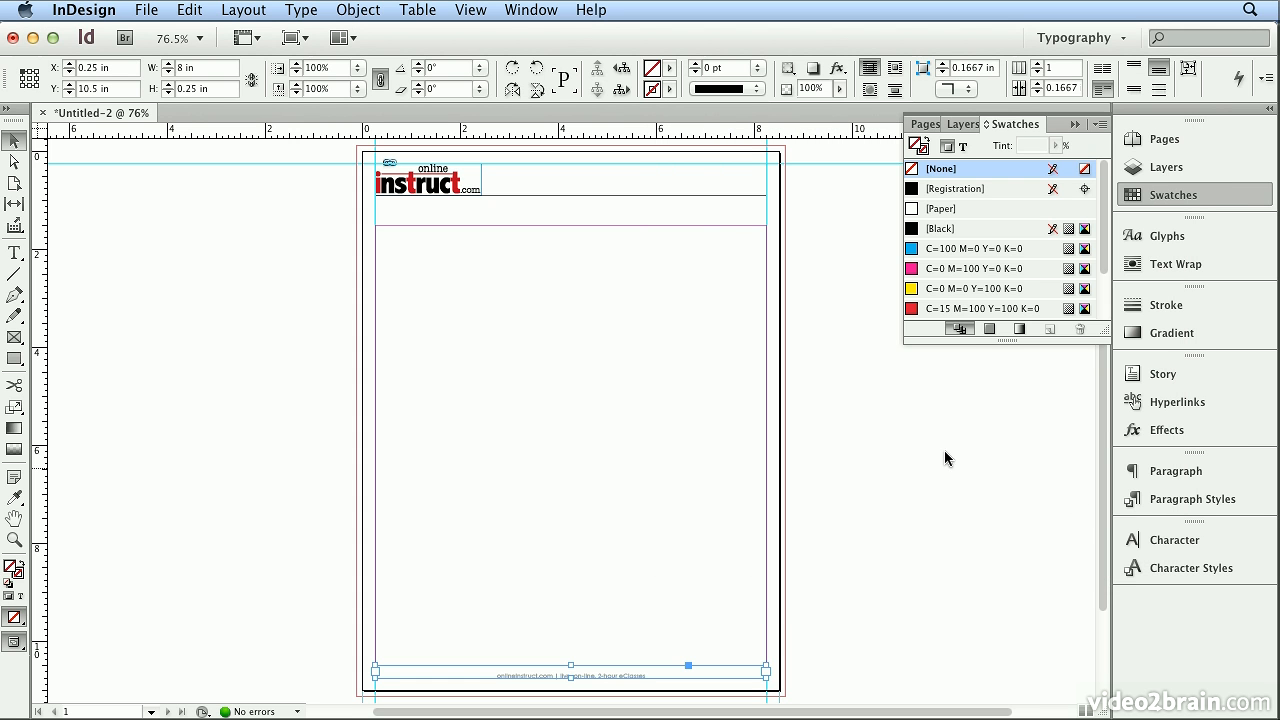
# Draw a horizontal line about 6.95 in long above the footer and give its stroke a 50% tint of [Black].
pyautogui.click(14, 273)
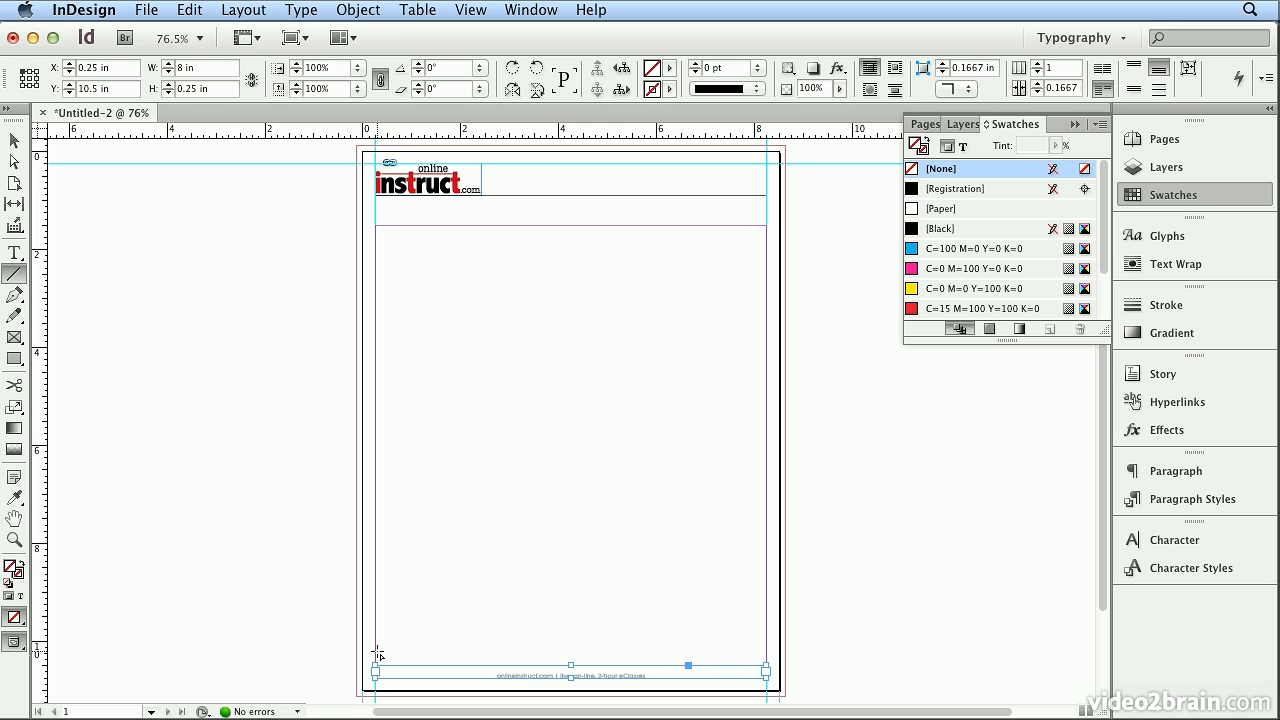
pyautogui.moveTo(378, 655)
pyautogui.mouseDown()
pyautogui.moveTo(631, 631)
pyautogui.moveTo(730, 639)
pyautogui.moveTo(717, 641)
pyautogui.mouseUp()
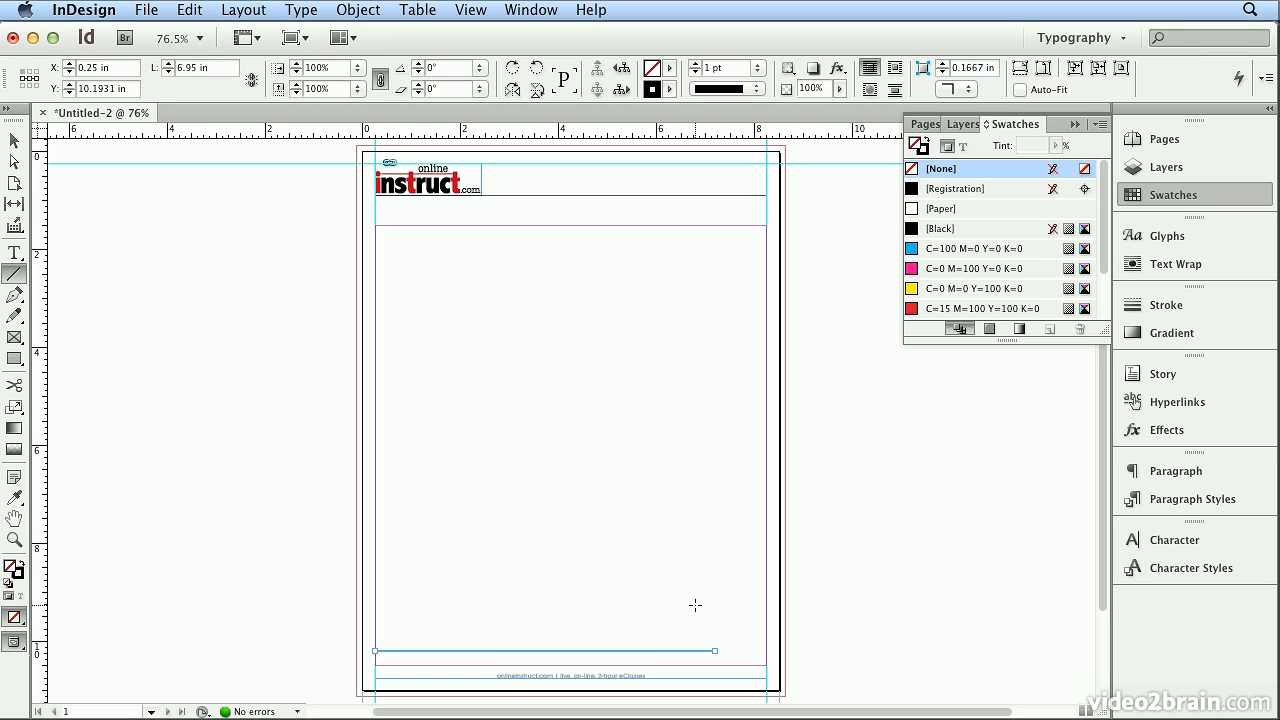
pyautogui.click(923, 149)
pyautogui.doubleClick(1032, 145)
pyautogui.write('50')
pyautogui.press('Return')
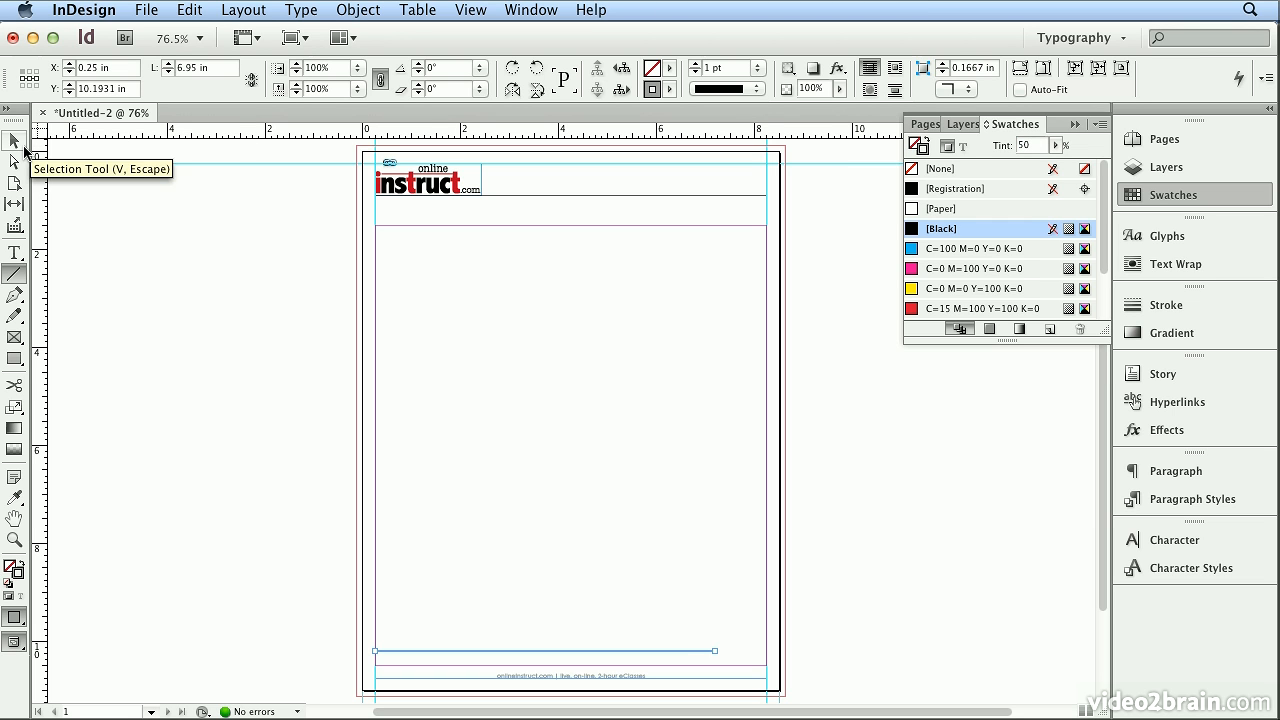
# Center the tinted line horizontally on the page just above the footer text and nudge it down to about Y 10.55 in.
pyautogui.click(14, 140)
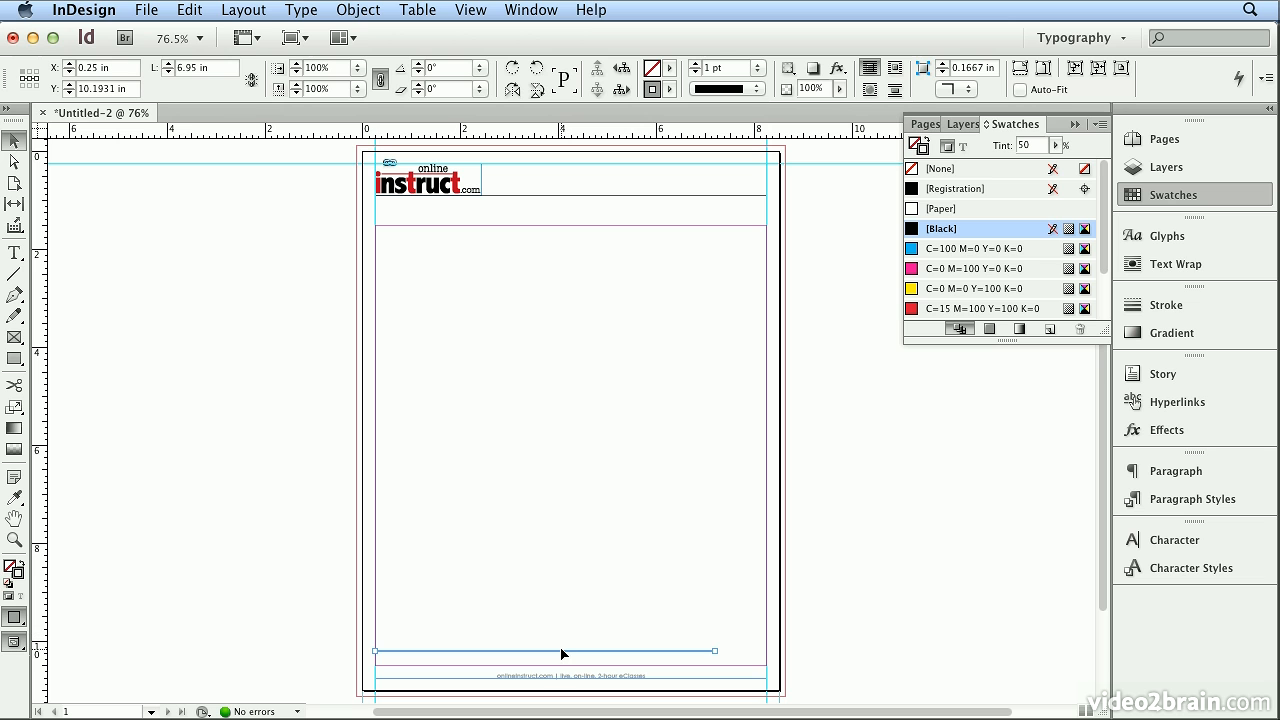
pyautogui.moveTo(563, 655); pyautogui.dragTo(587, 672)
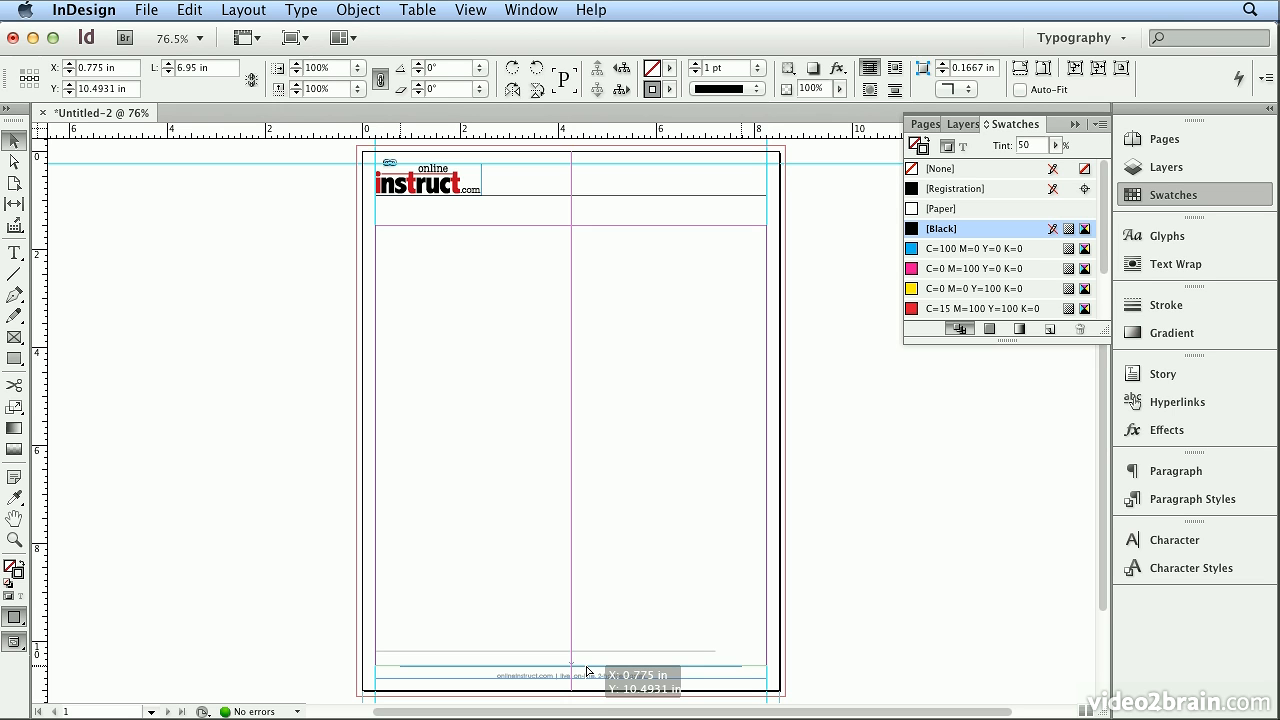
pyautogui.moveTo(587, 672); pyautogui.dragTo(587, 672)
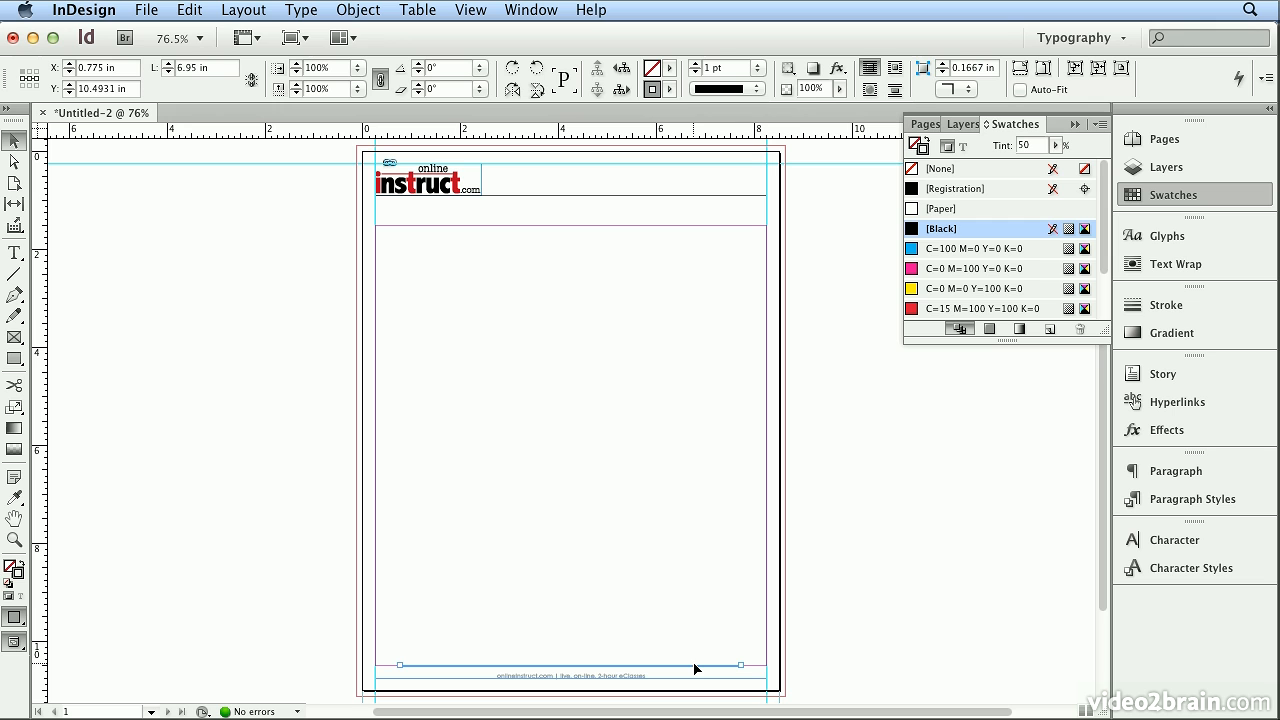
pyautogui.press('Down')
pyautogui.press('Down')
pyautogui.press('Down')
pyautogui.press('Down')
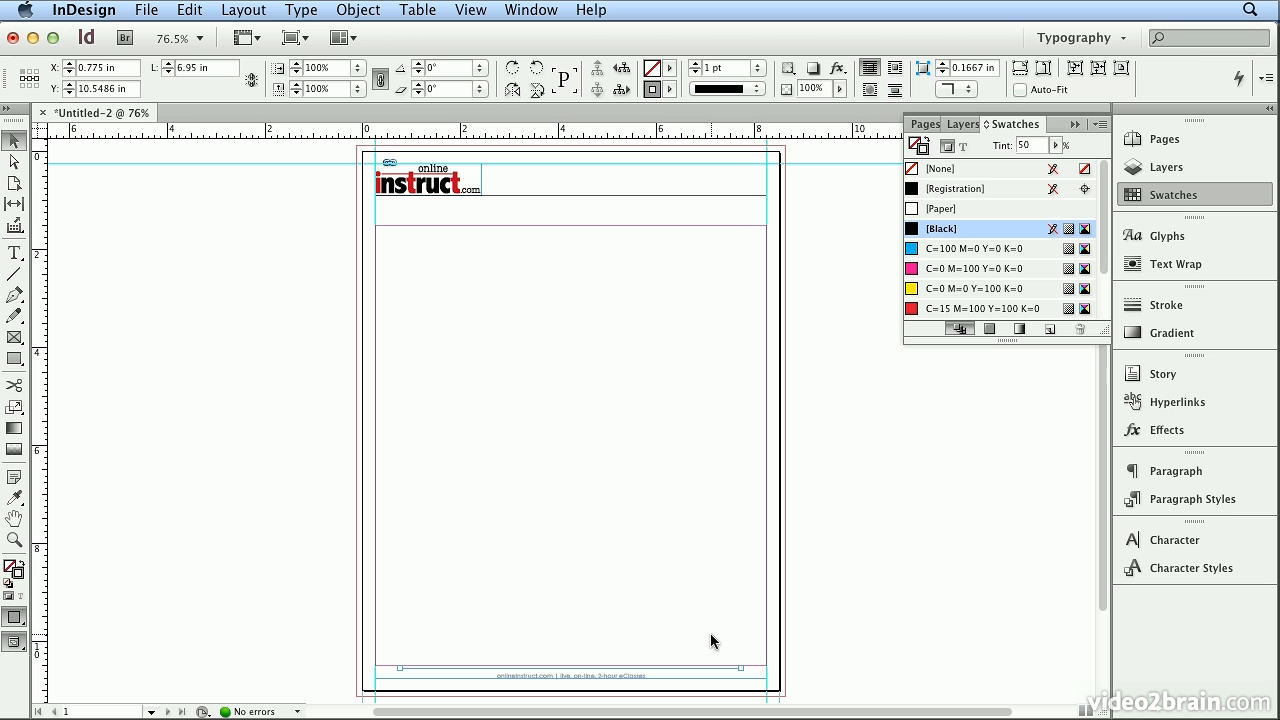
pyautogui.click(877, 618)
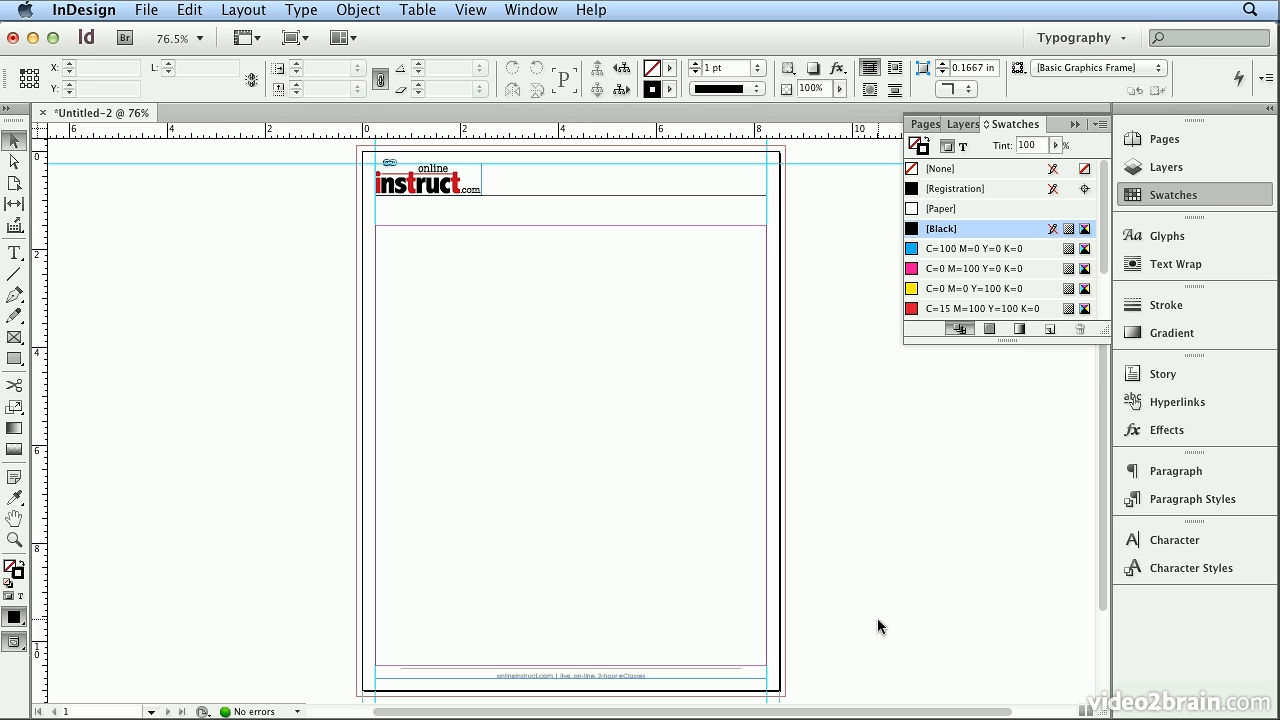
# Preview the page without guides, nudge the rule beneath the logo down to Y 0.9181 in, and return to the normal view.
pyautogui.press('w')
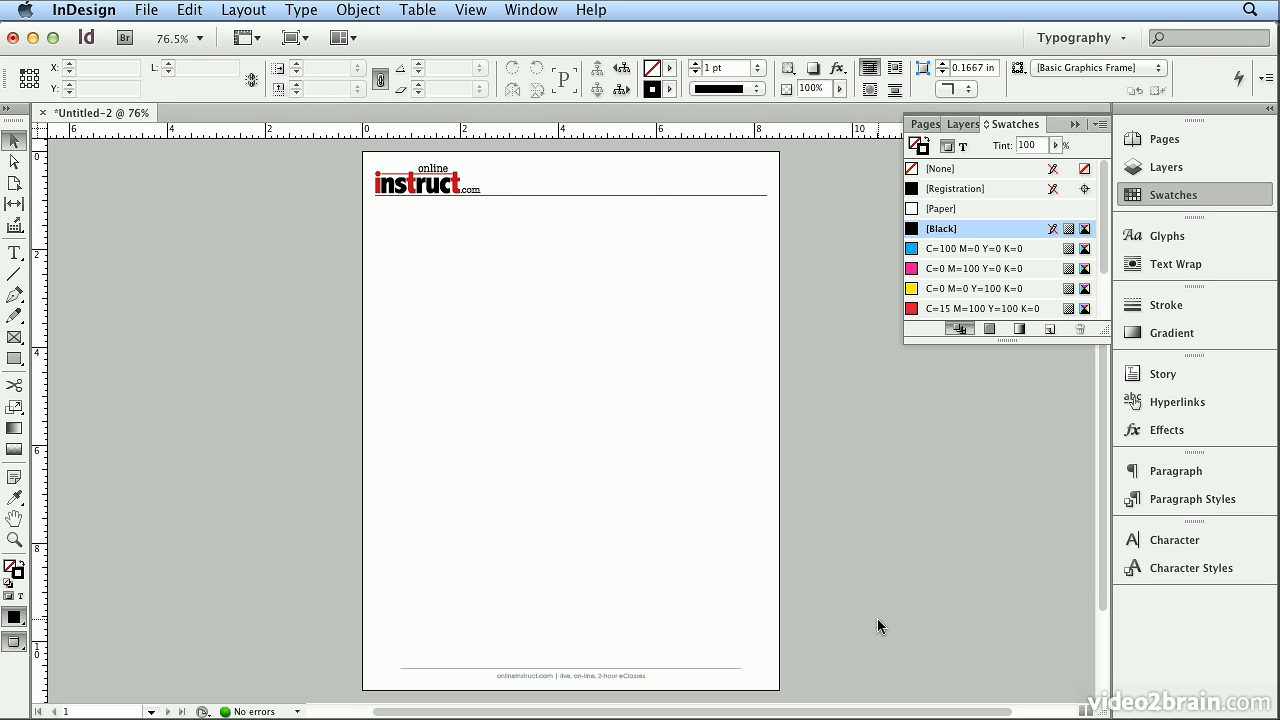
pyautogui.click(651, 196)
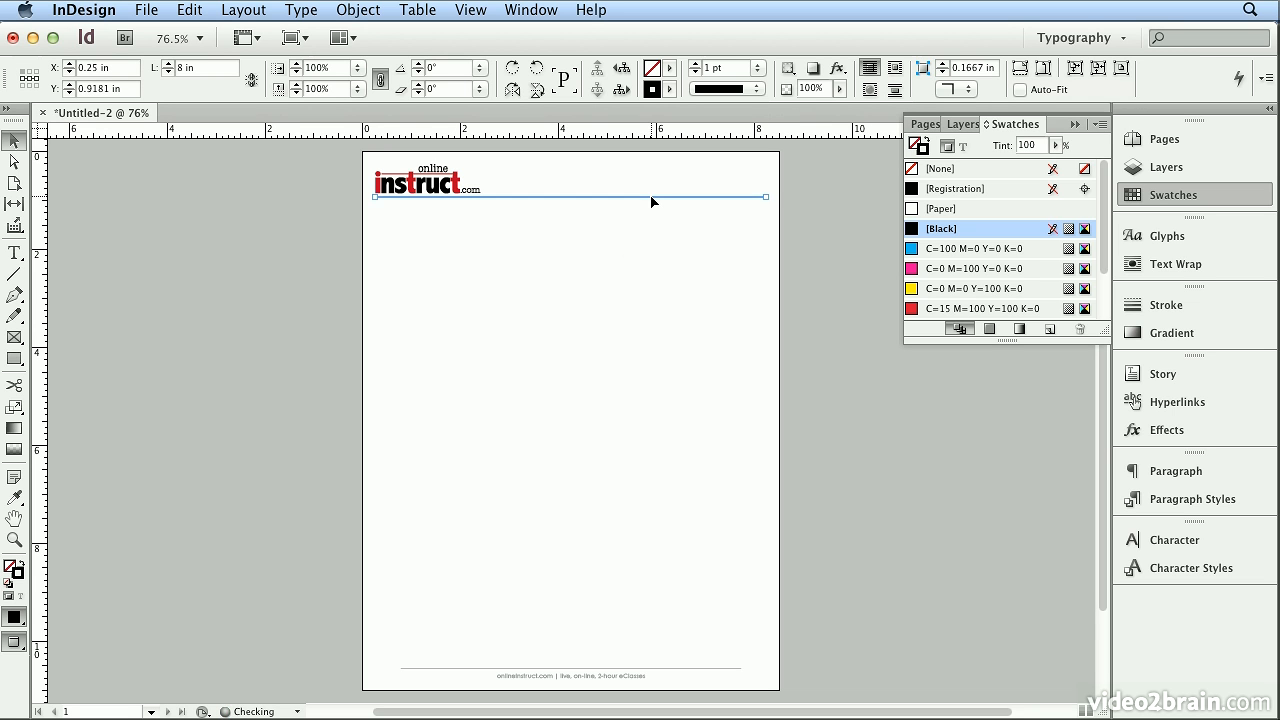
pyautogui.click(762, 314)
pyautogui.press('w')
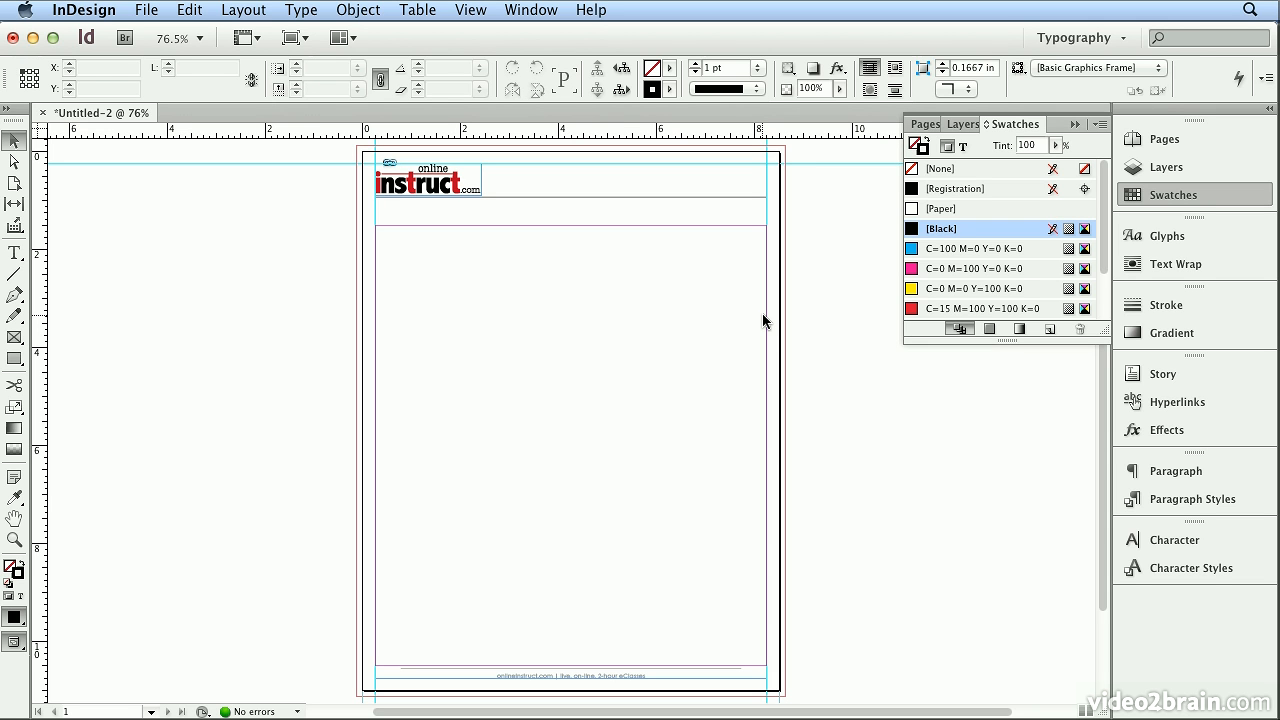
# Draw an 8 by 9 in text frame filling the area inside the margins and enter "DATE" in it.
pyautogui.click(14, 252)
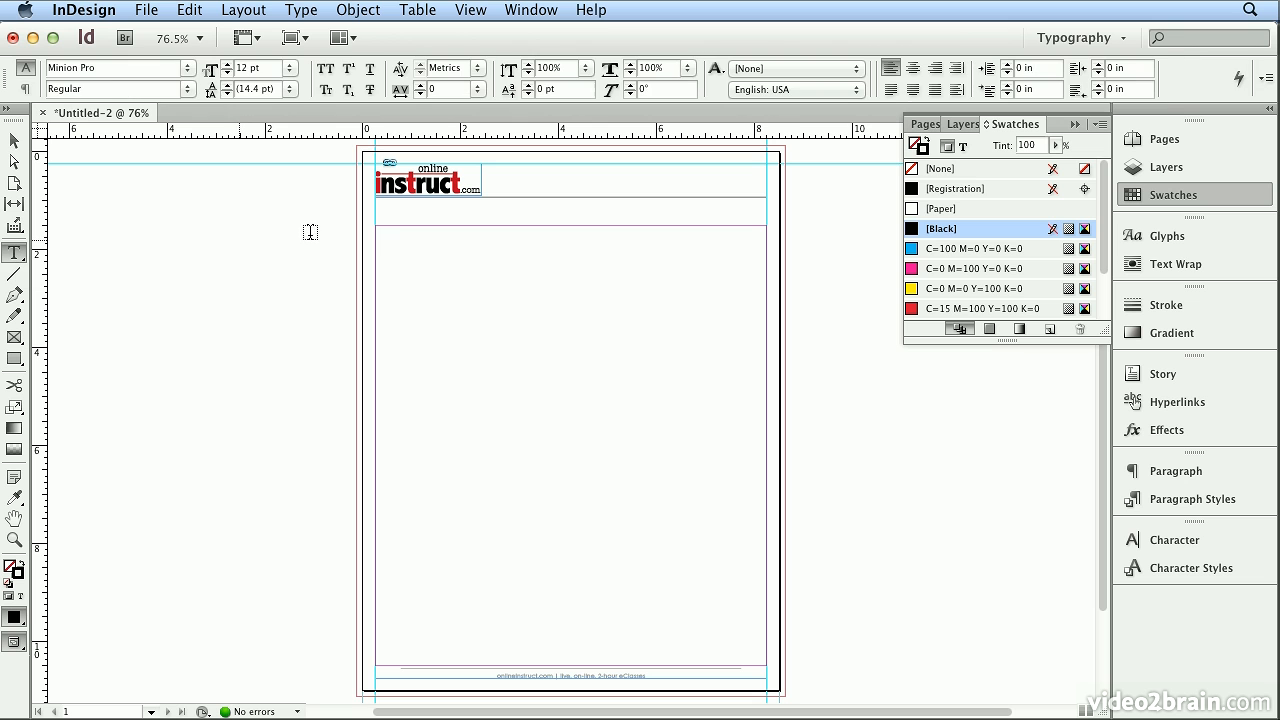
pyautogui.moveTo(381, 221); pyautogui.dragTo(770, 668)
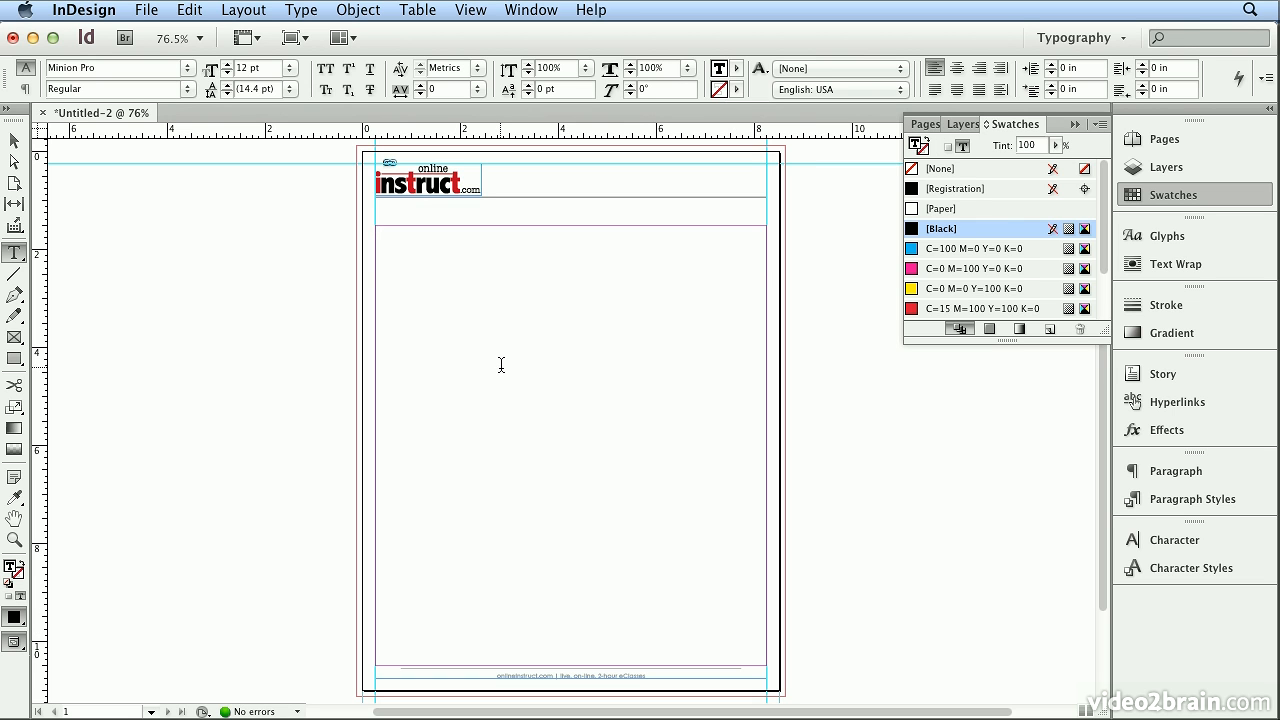
pyautogui.write('DATE')
# Format all the text in the body frame with the Century Gothic font and Optical kerning.
pyautogui.press('super+a')
pyautogui.click(108, 67)
pyautogui.write('C')
pyautogui.press('Return')
pyautogui.click(478, 67)
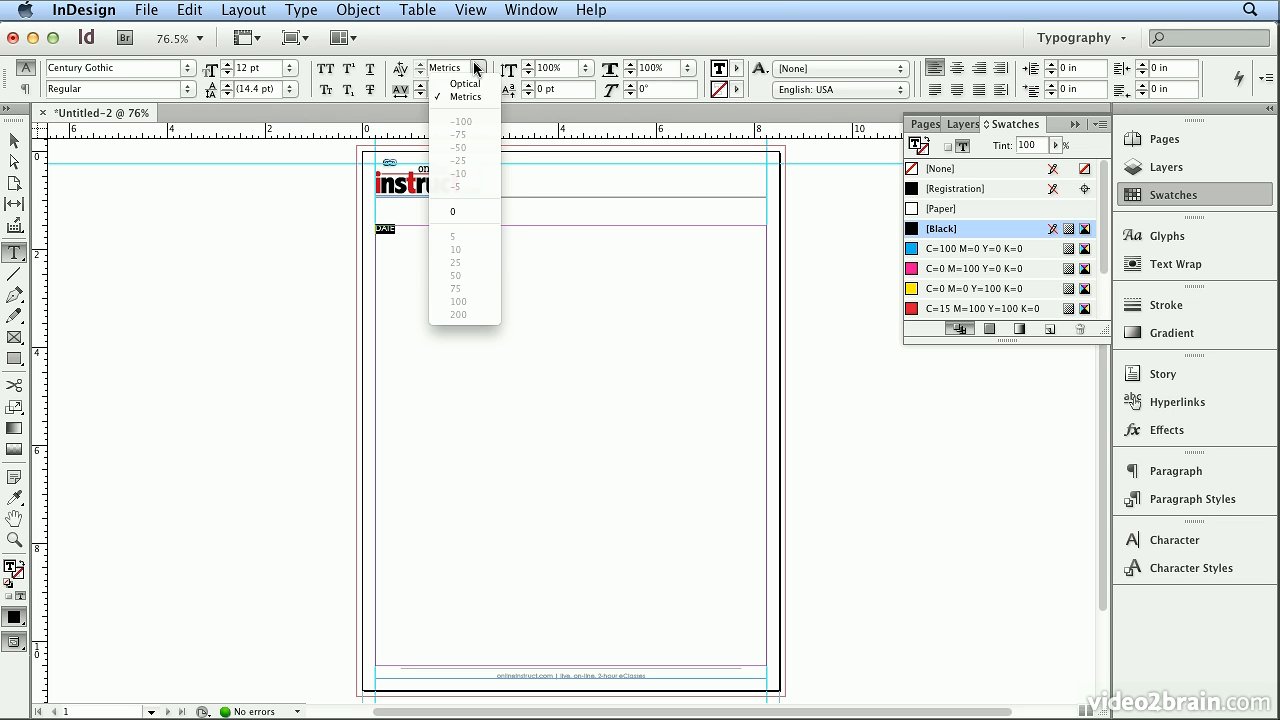
pyautogui.click(476, 83)
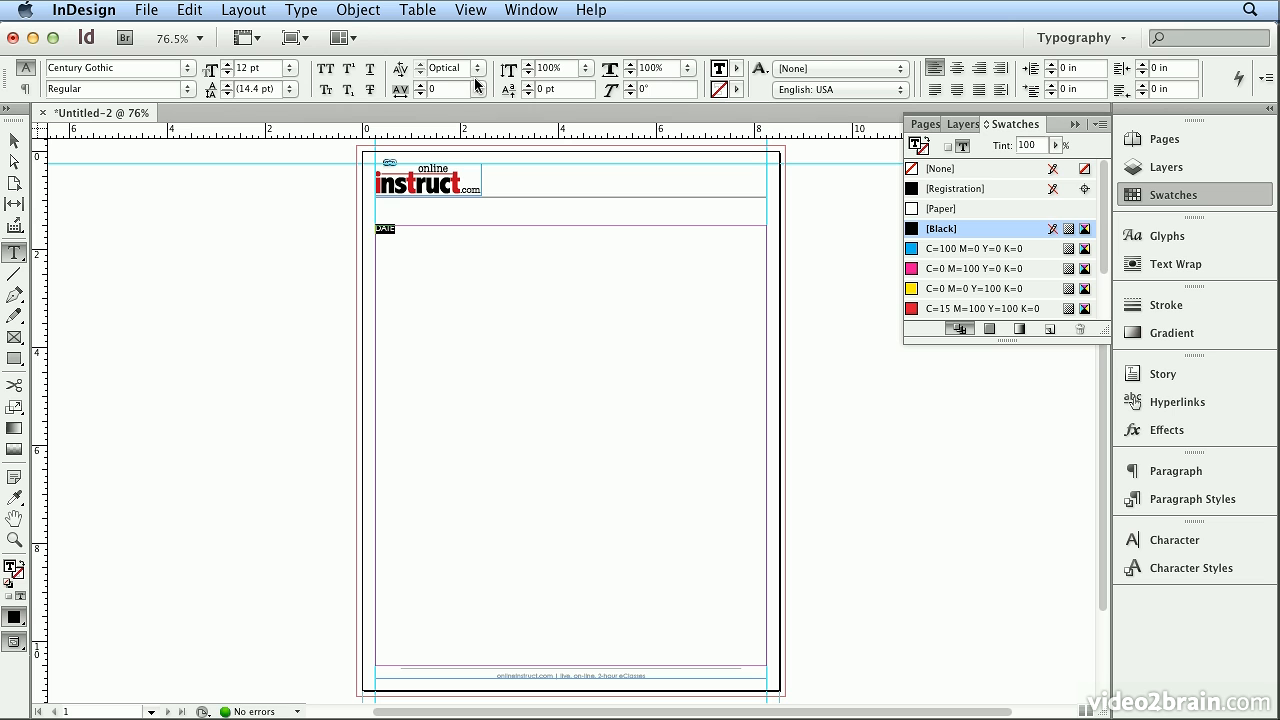
# Right-align the "DATE" line and add a left-aligned "Dear ," paragraph below it.
pyautogui.click(416, 230)
pyautogui.click(979, 76)
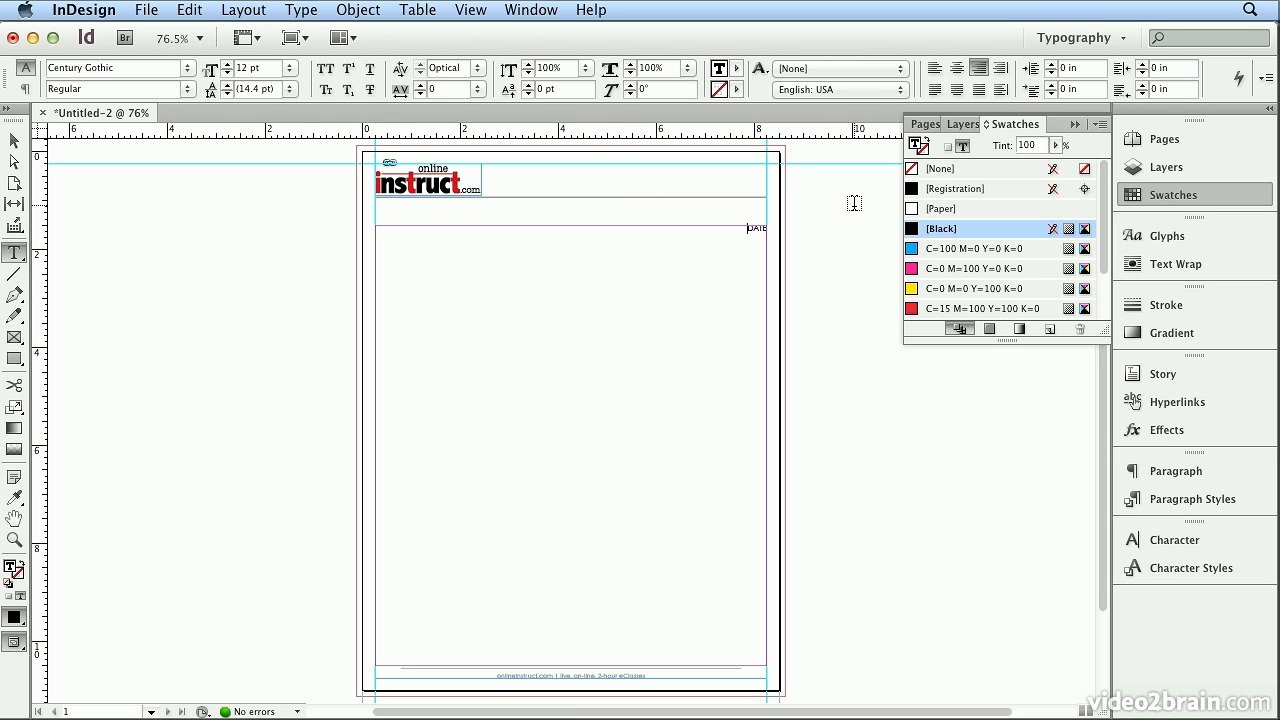
pyautogui.press('Right')
pyautogui.click(934, 67)
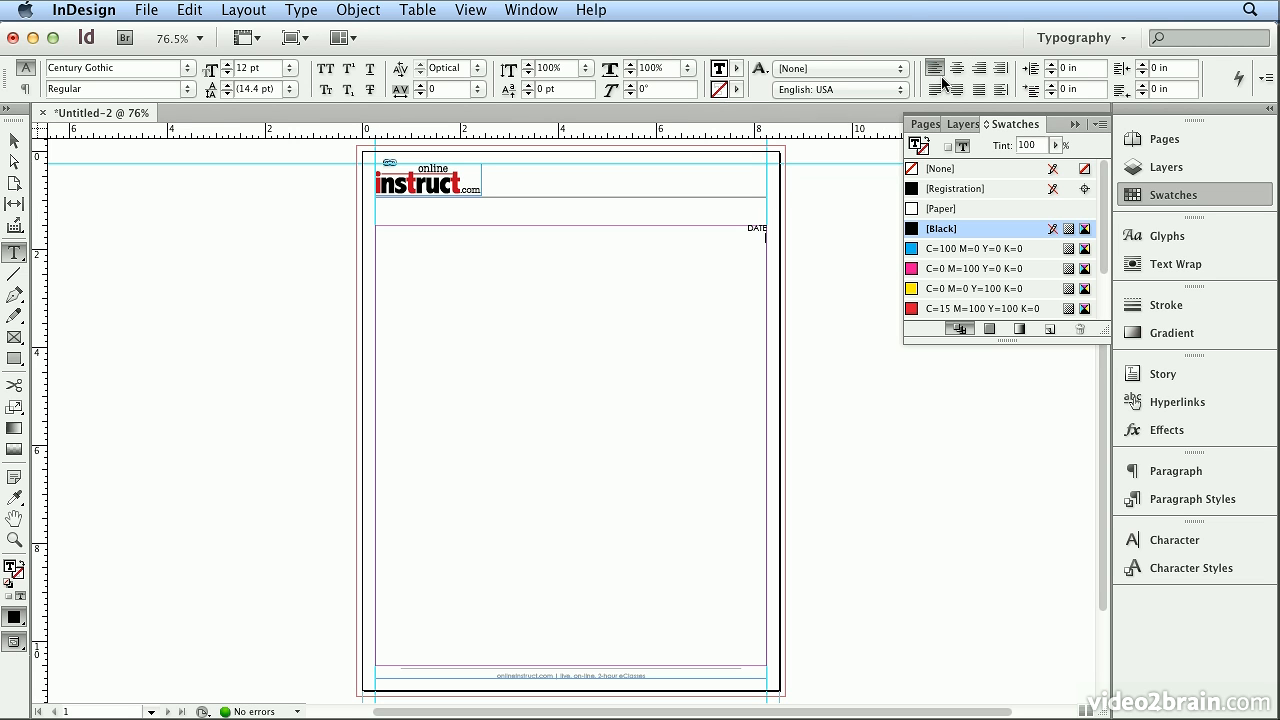
pyautogui.write('Dear ,')
pyautogui.click(12, 144)
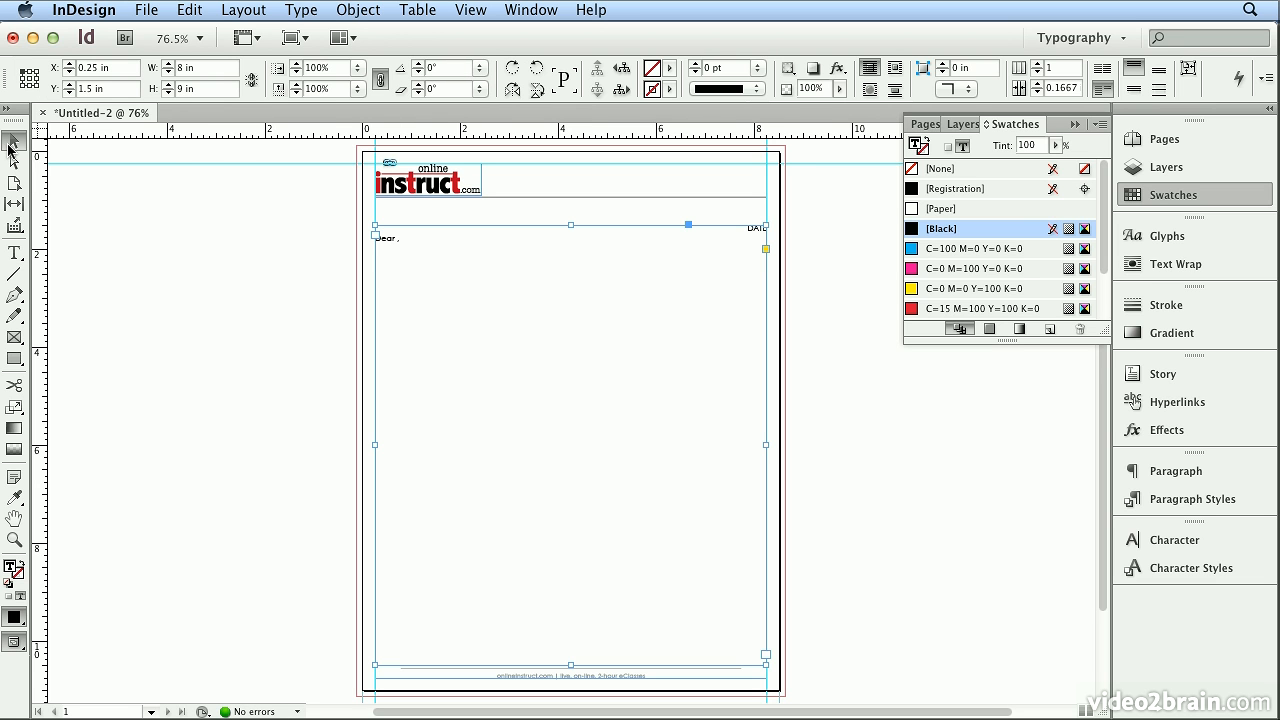
# Save the letterhead as an InDesign CS6 template named oli_letterhead.indt in Chapter_02, replacing the existing file.
pyautogui.click(146, 10)
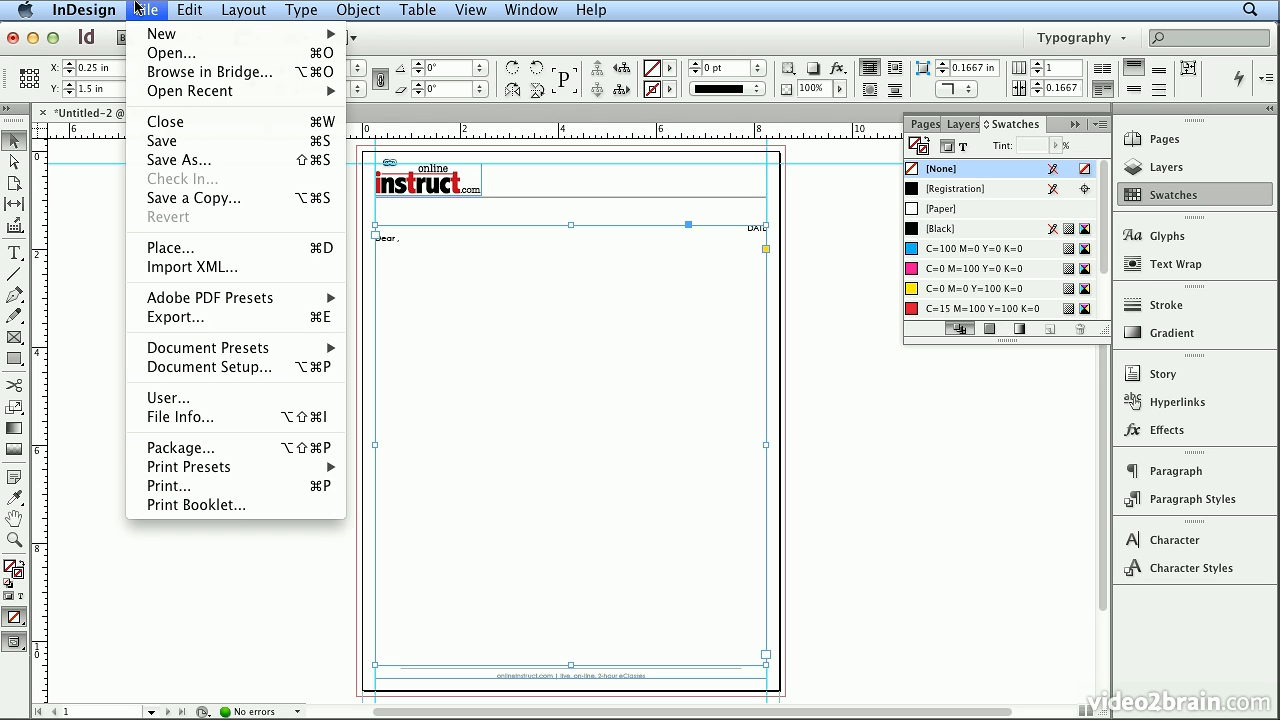
pyautogui.click(158, 161)
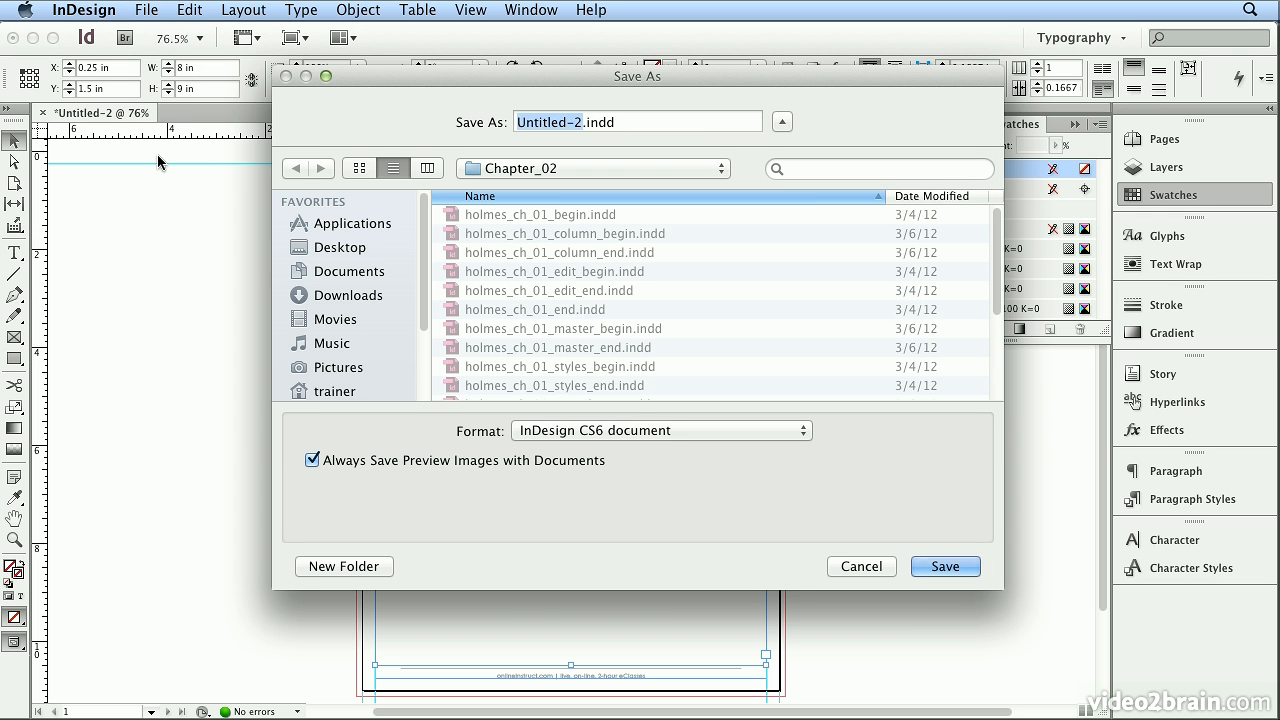
pyautogui.write('oli_letterhead')
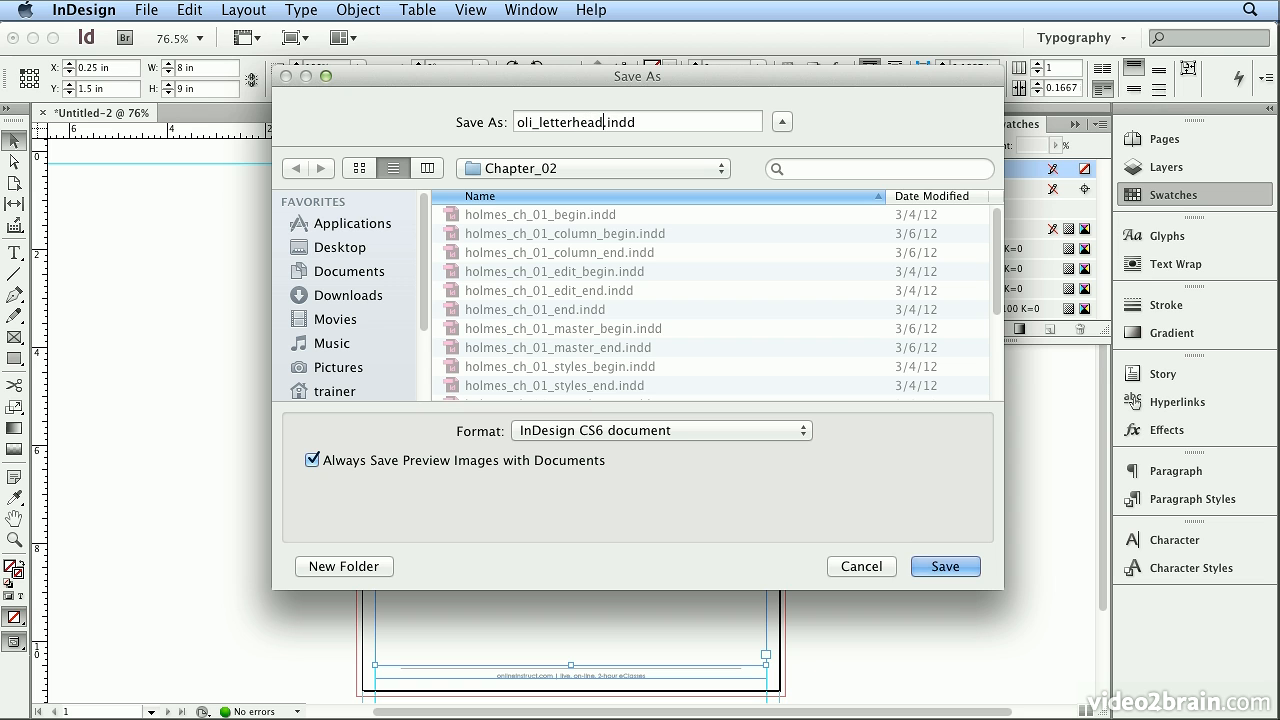
pyautogui.click(627, 433)
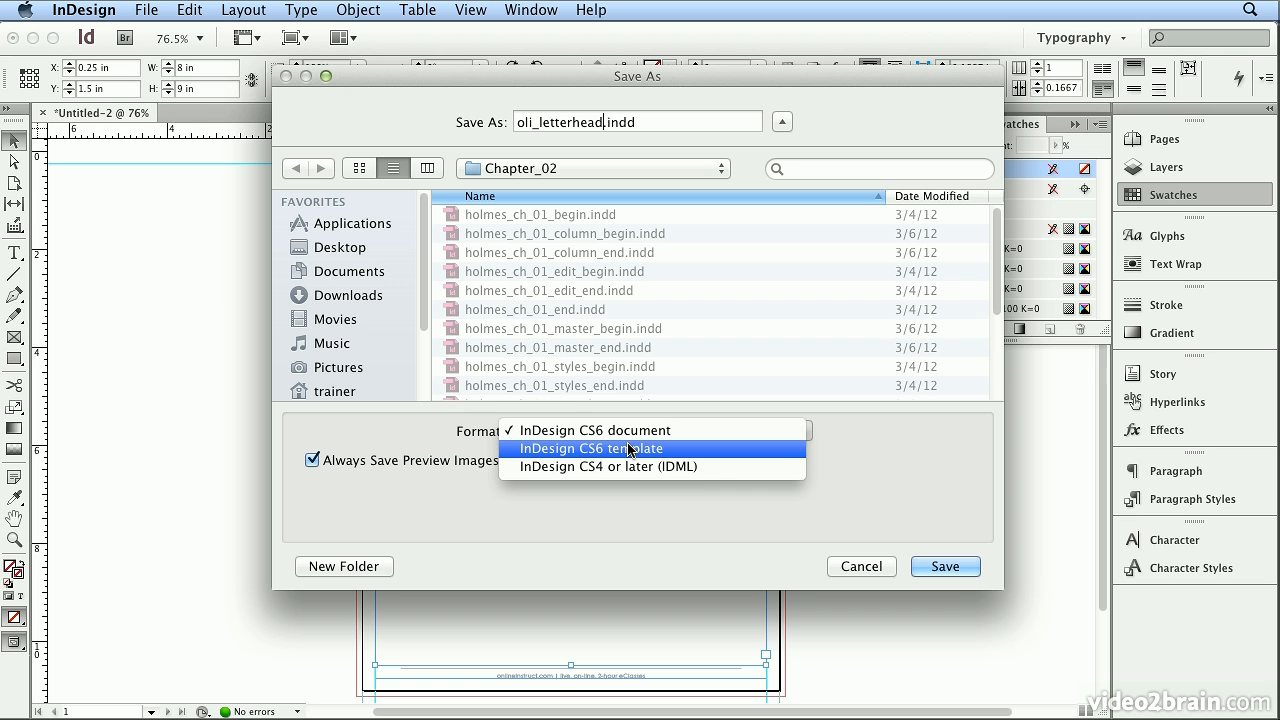
pyautogui.click(660, 449)
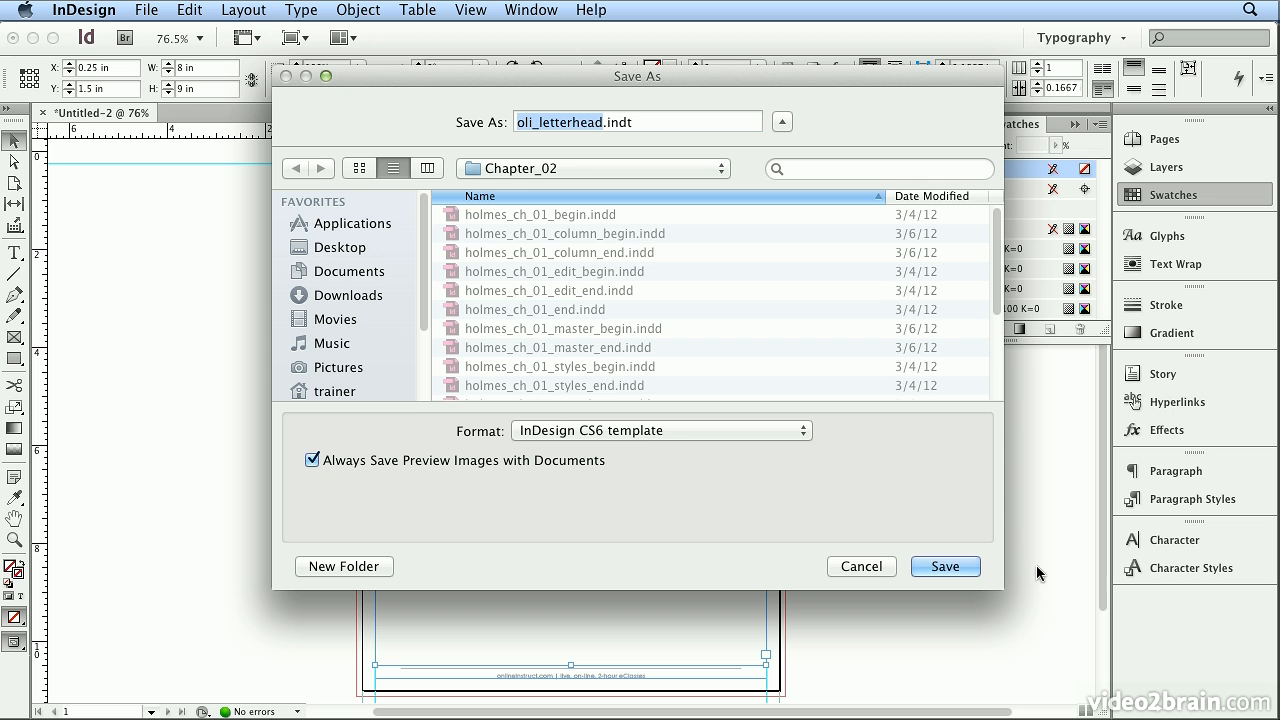
pyautogui.click(971, 568)
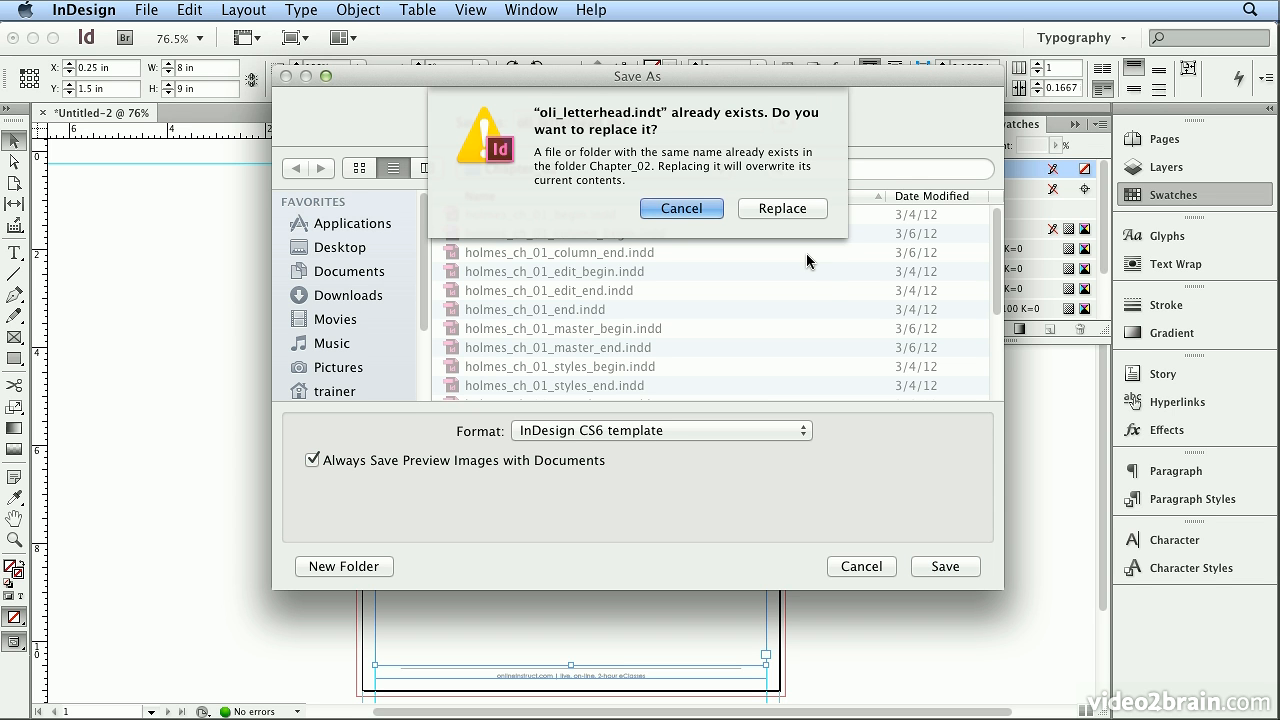
pyautogui.click(785, 208)
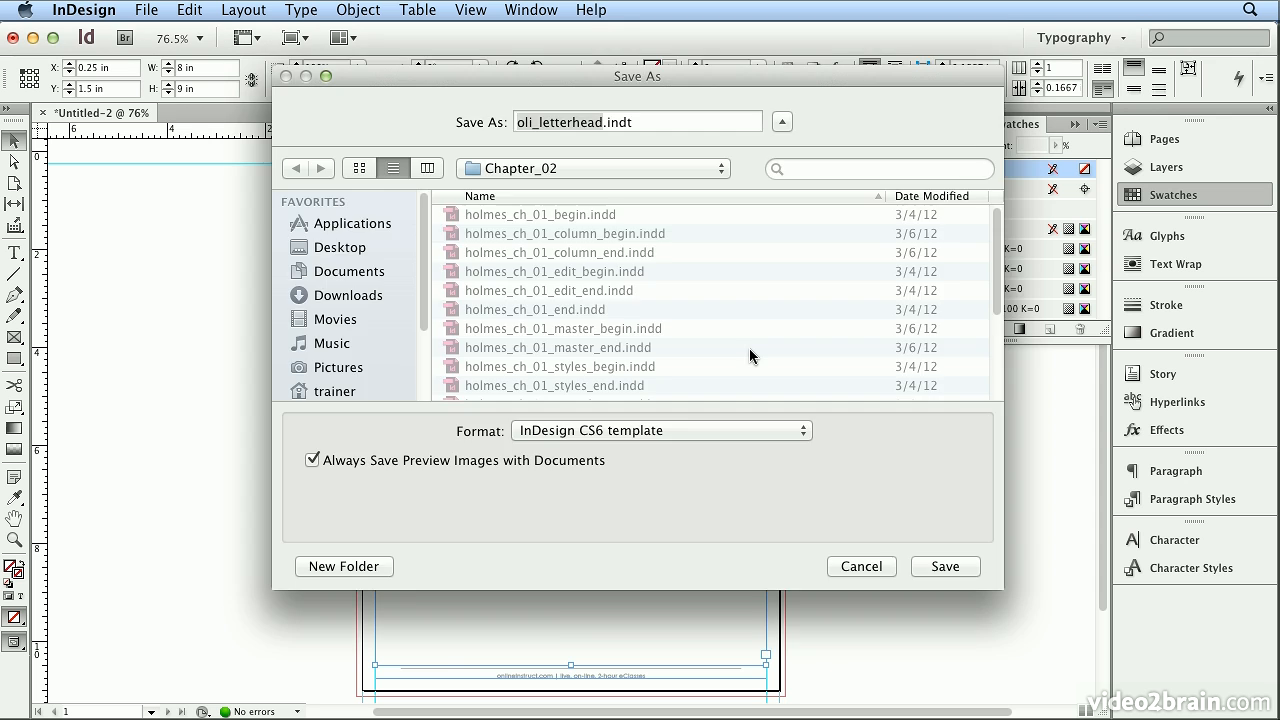
# Close the letterhead and open a new document from the template oli_letterhead.indt in the Desktop's assets/Chapter_02 folder.
pyautogui.click(41, 114)
pyautogui.click(147, 10)
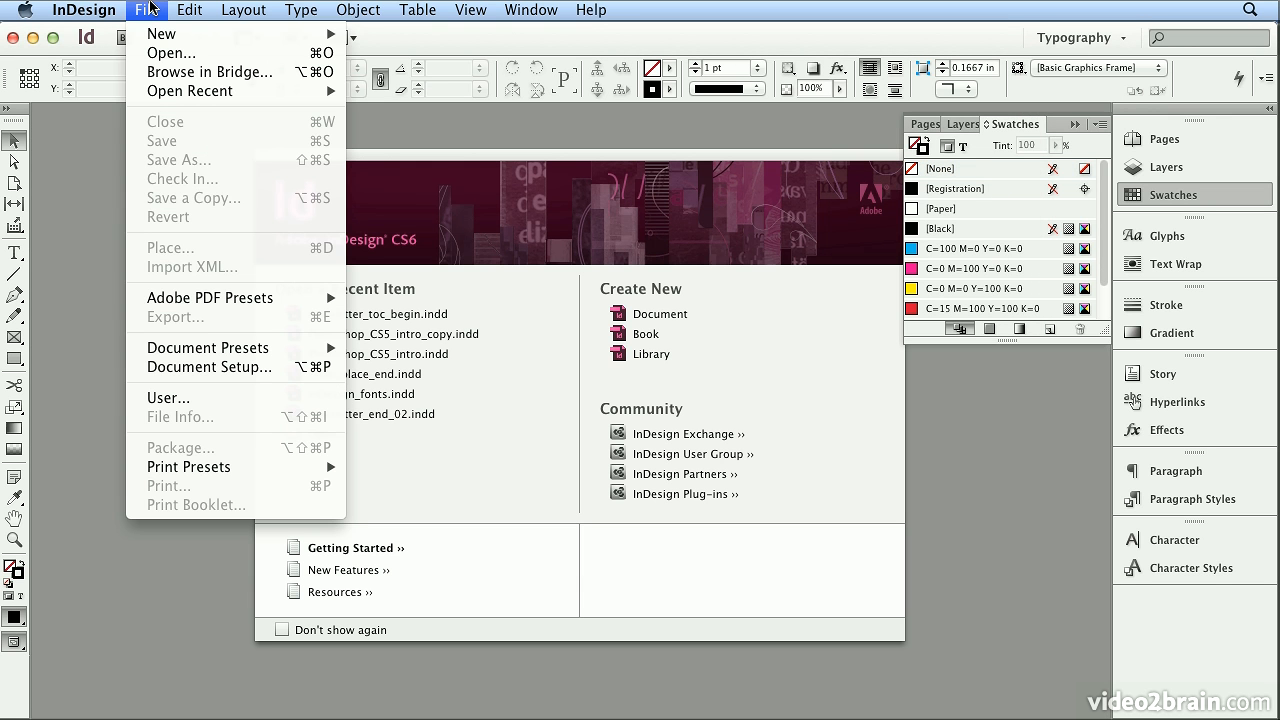
pyautogui.click(155, 53)
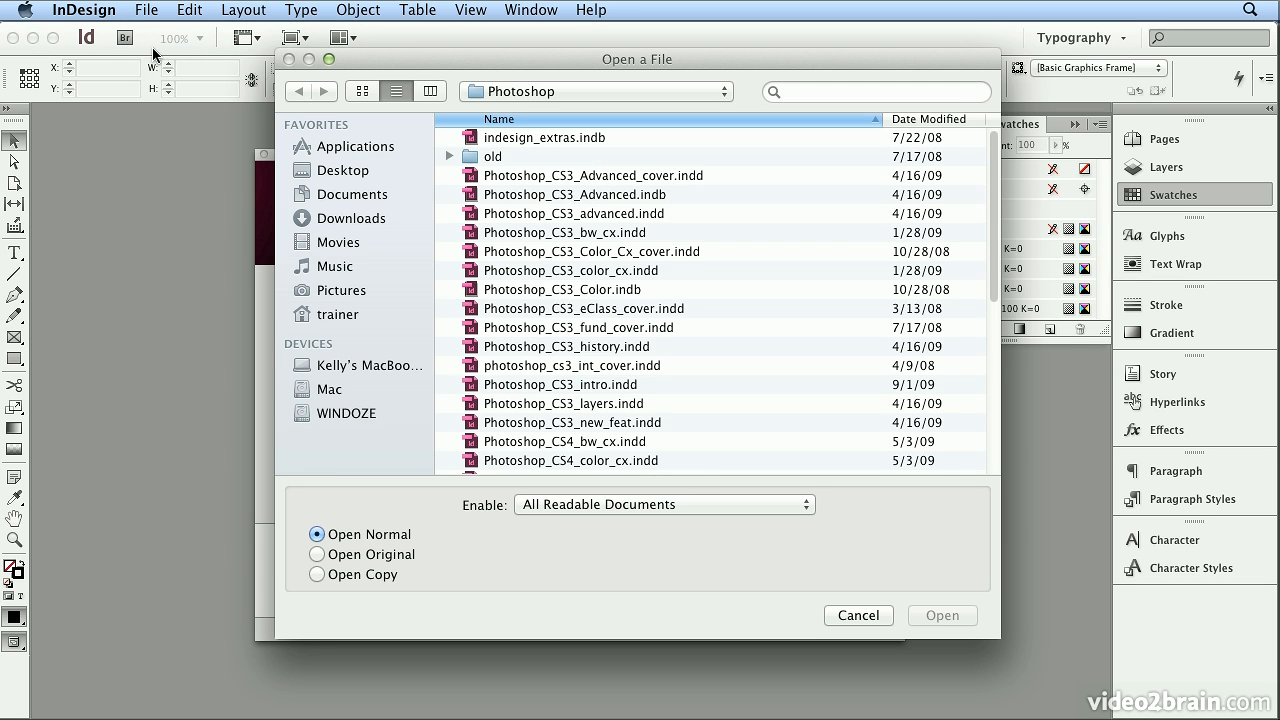
pyautogui.press('super+shift+d')
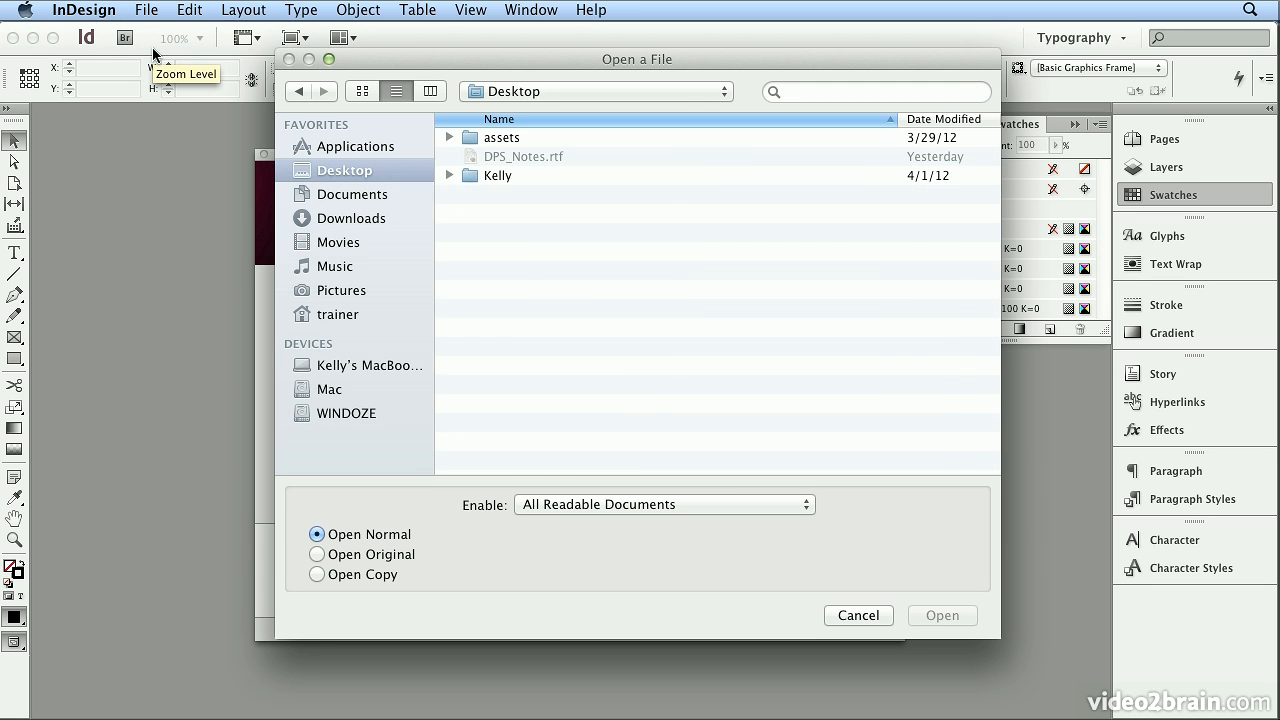
pyautogui.doubleClick(543, 138)
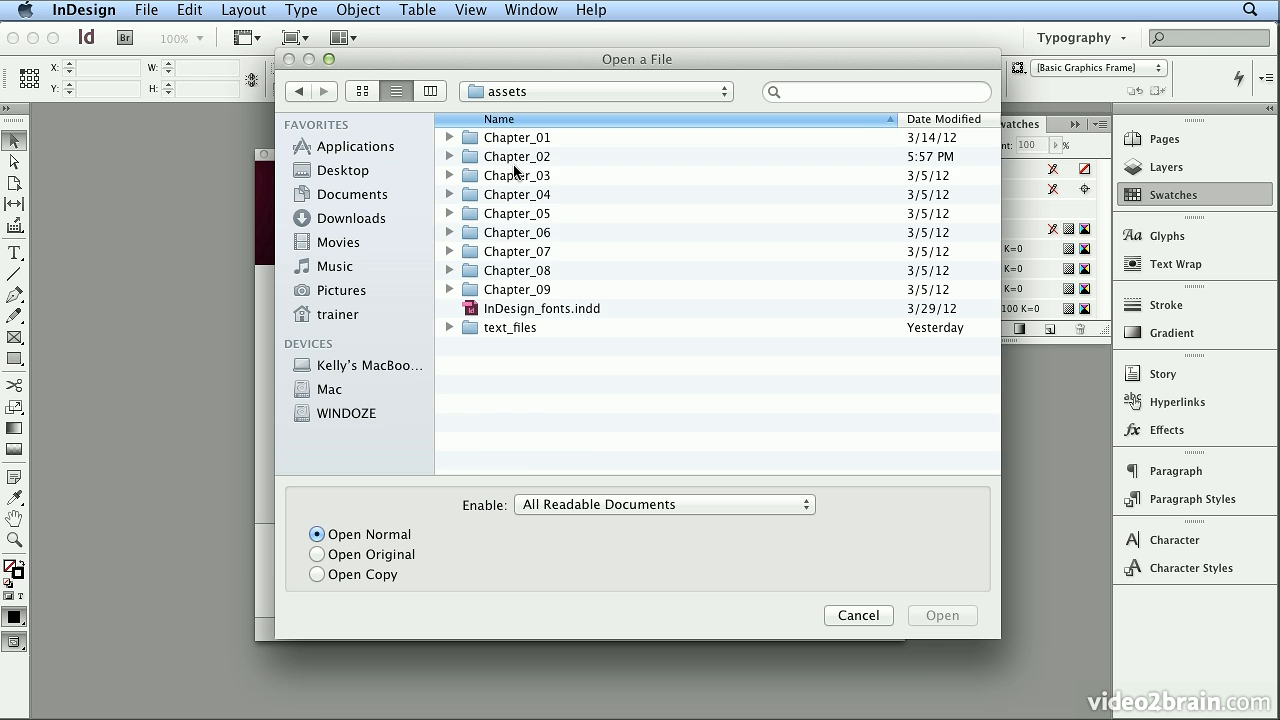
pyautogui.doubleClick(517, 161)
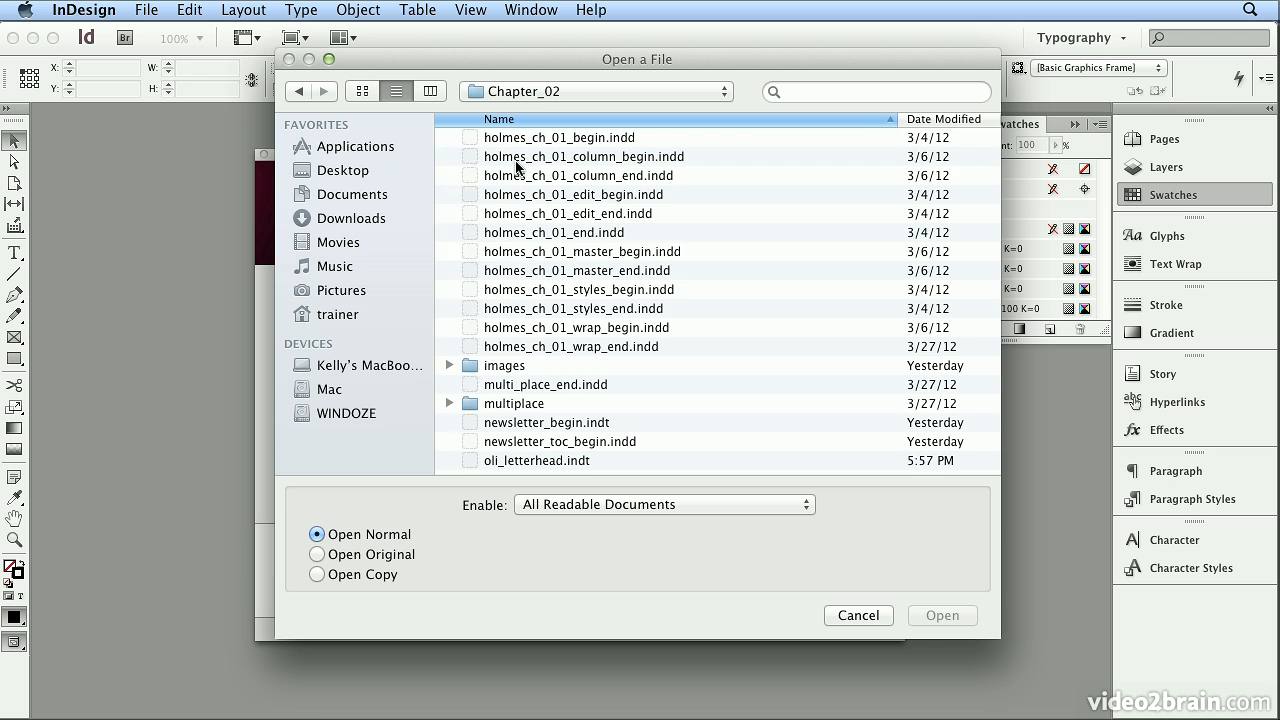
pyautogui.click(540, 465)
pyautogui.doubleClick(540, 465)
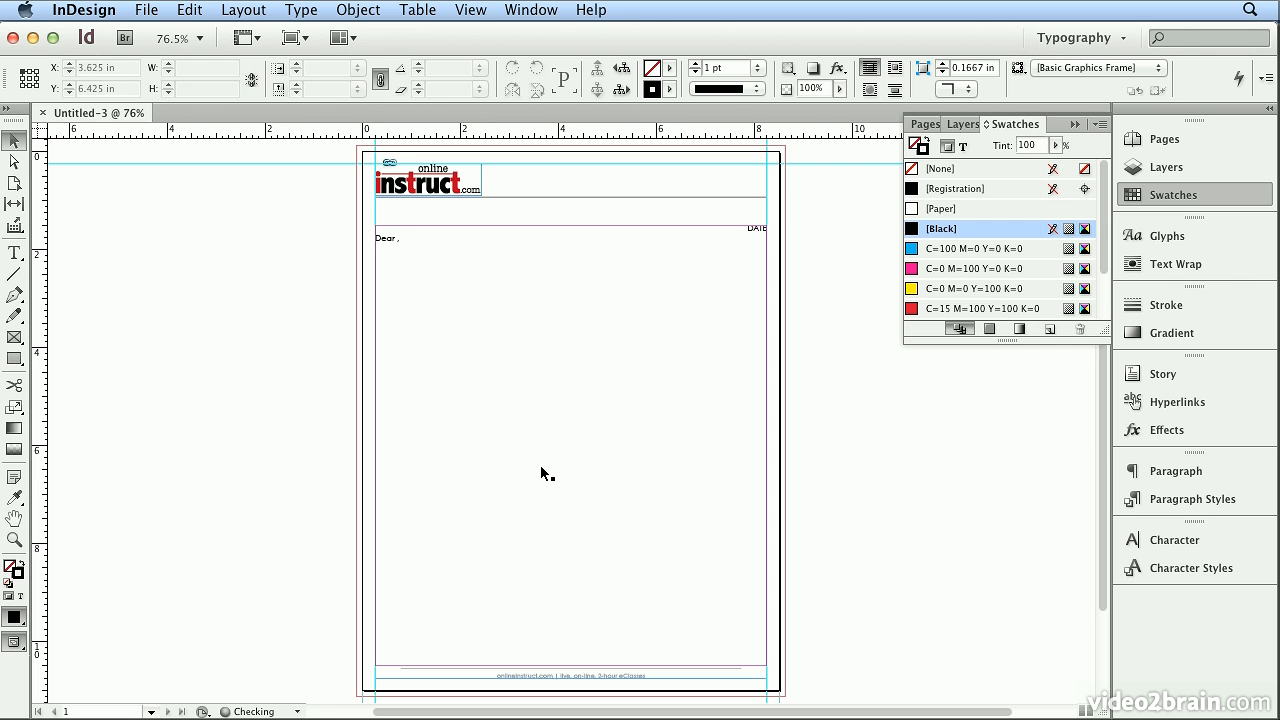
# Replace the "DATE" placeholder with "April 30, 2012" on its own right-aligned line above the greeting.
pyautogui.doubleClick(760, 228)
pyautogui.doubleClick(760, 228)
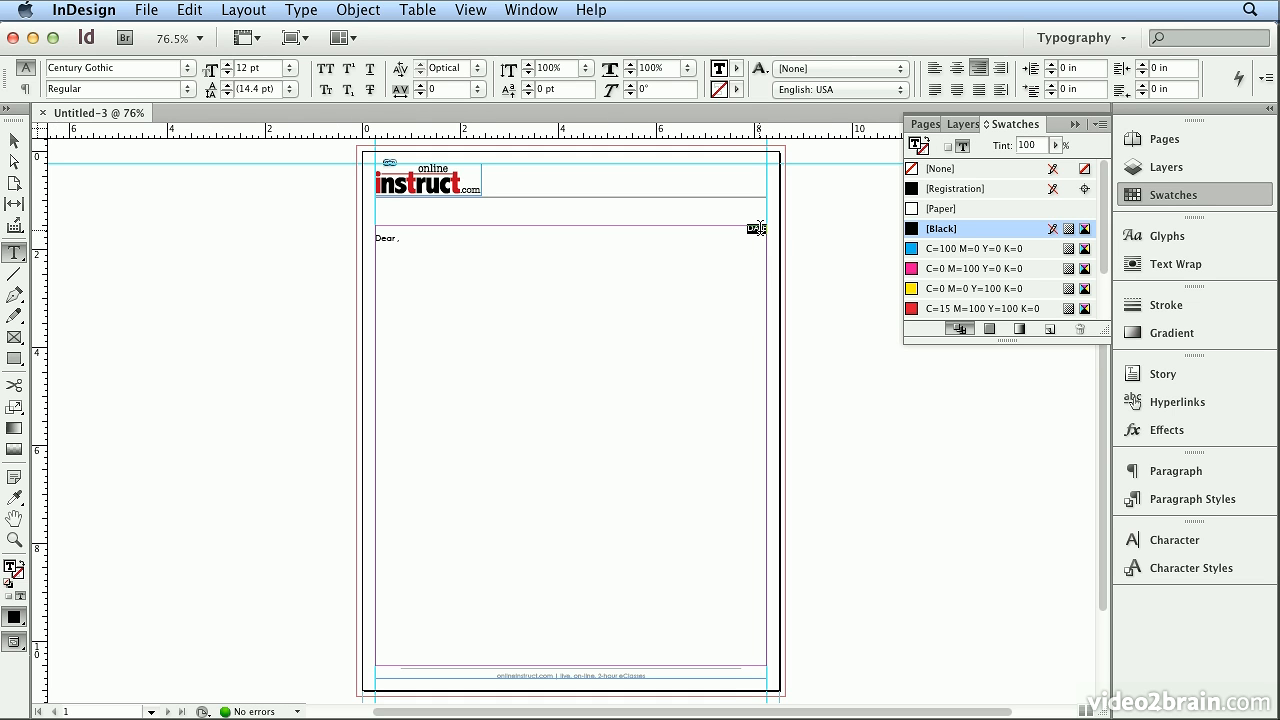
pyautogui.write('April 30')
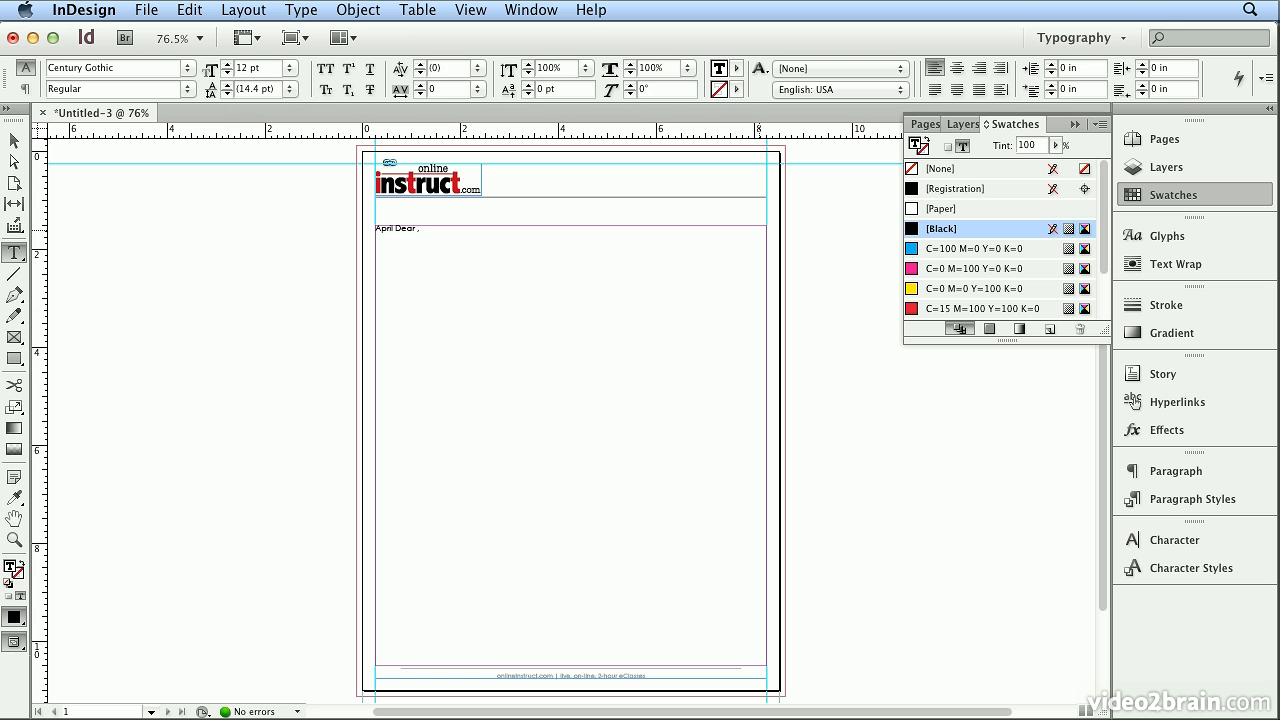
pyautogui.write(', 2012')
pyautogui.press('Return')
pyautogui.click(472, 227)
pyautogui.click(979, 67)
# Place the text cursor in the "Dear ," greeting just before the comma.
pyautogui.click(400, 240)
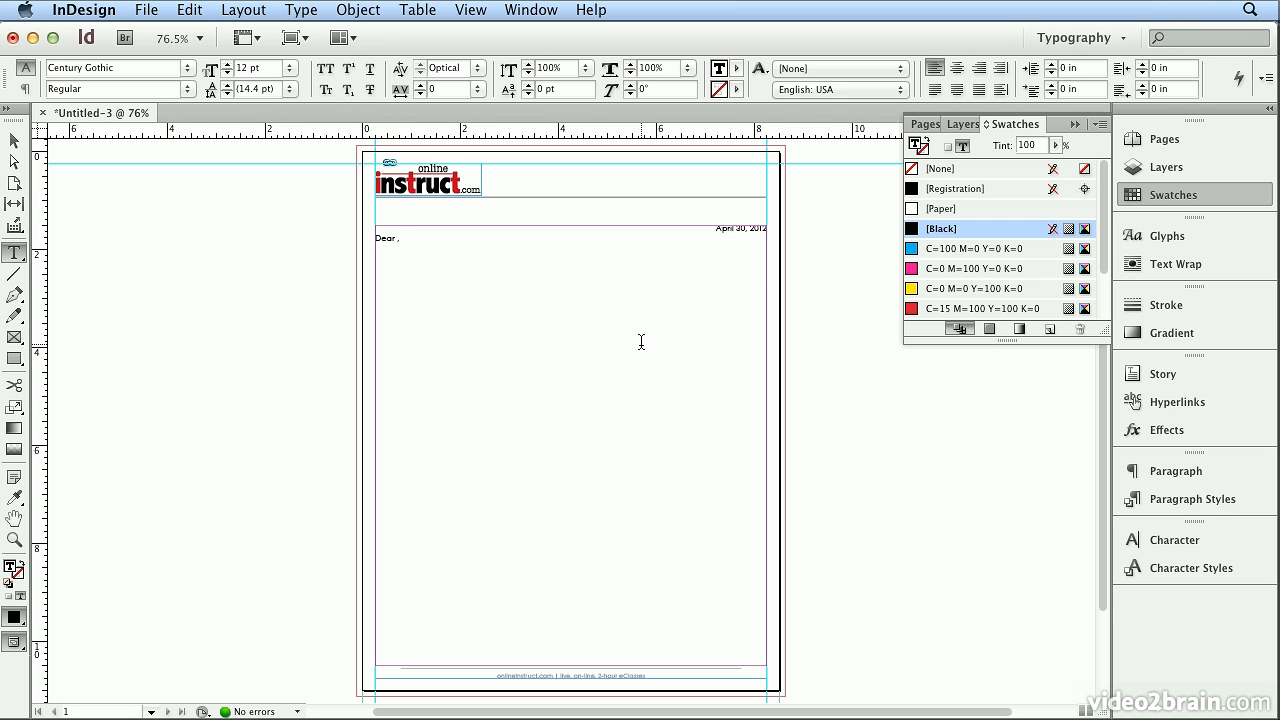
pyautogui.press('Left')
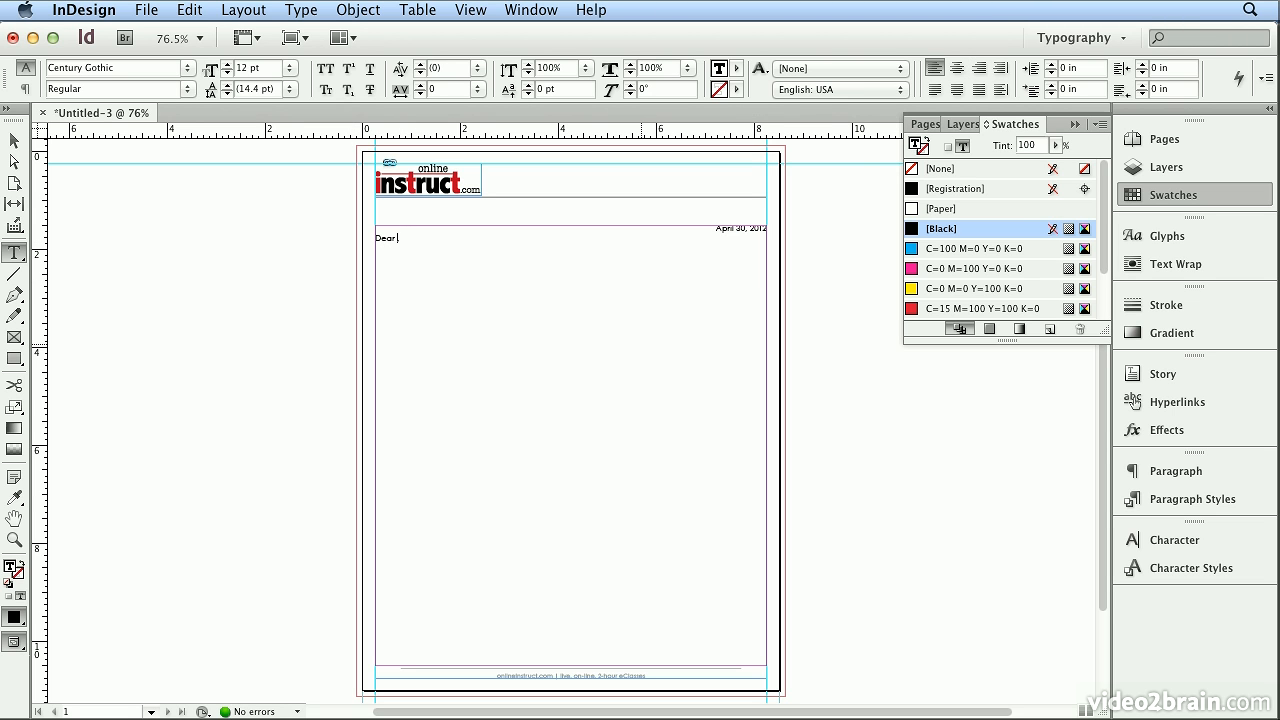